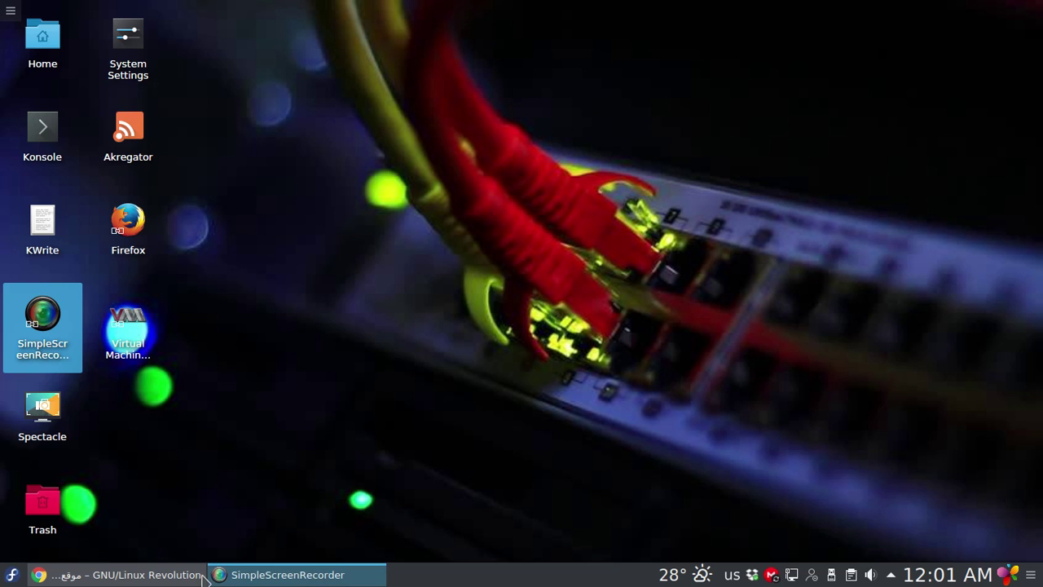
# Restore the Chrome window showing the 2linux.org GNU/Linux Revolution homepage from the taskbar
pyautogui.click(156, 577)
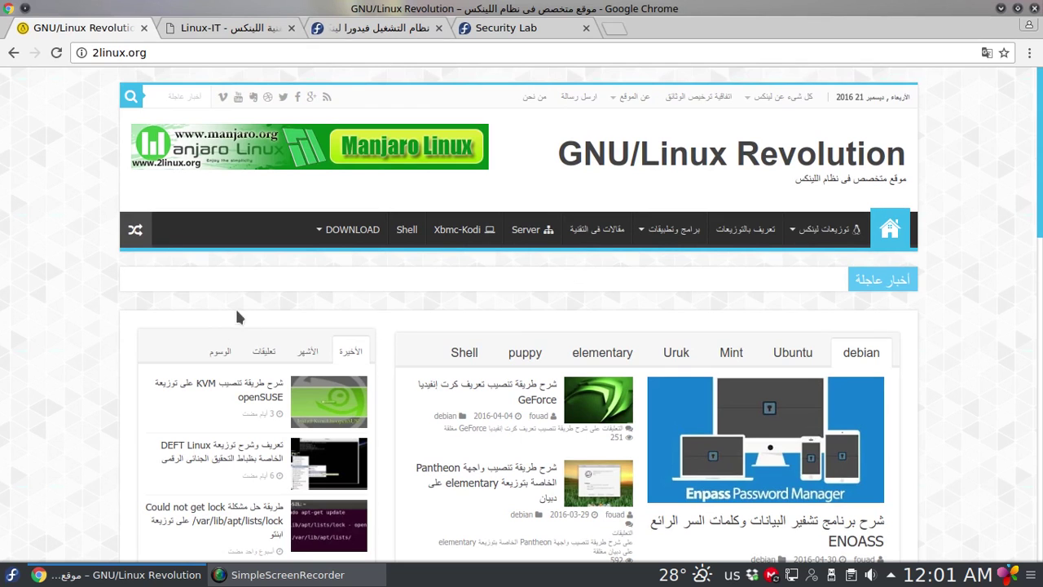
# Zoom the current page in slightly, then look over the Linux-IT site tab
pyautogui.scroll(-5, 1002, 193)
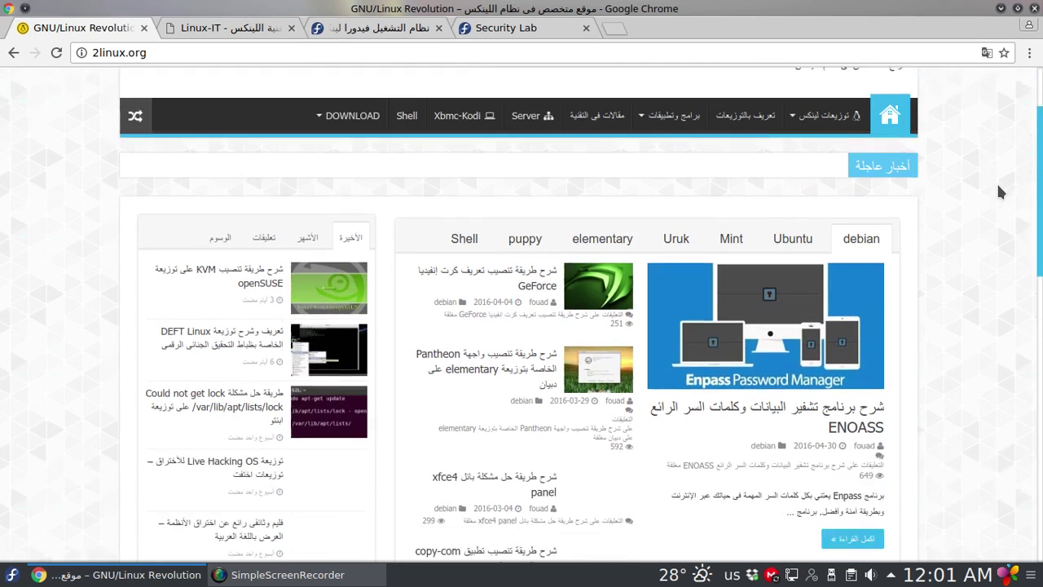
pyautogui.scroll(5, 1002, 193)
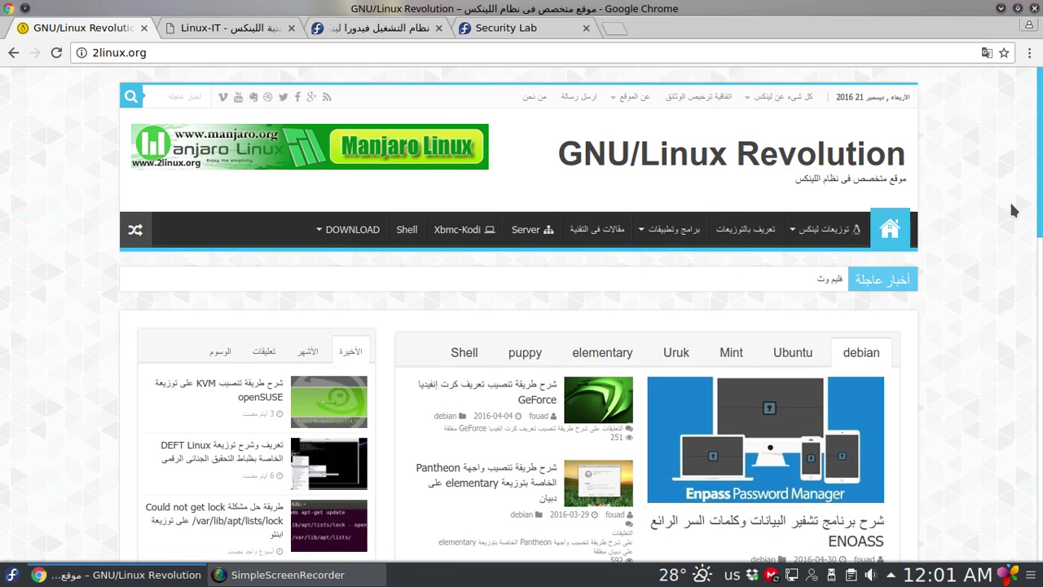
pyautogui.hotkey('ctrl', '+')
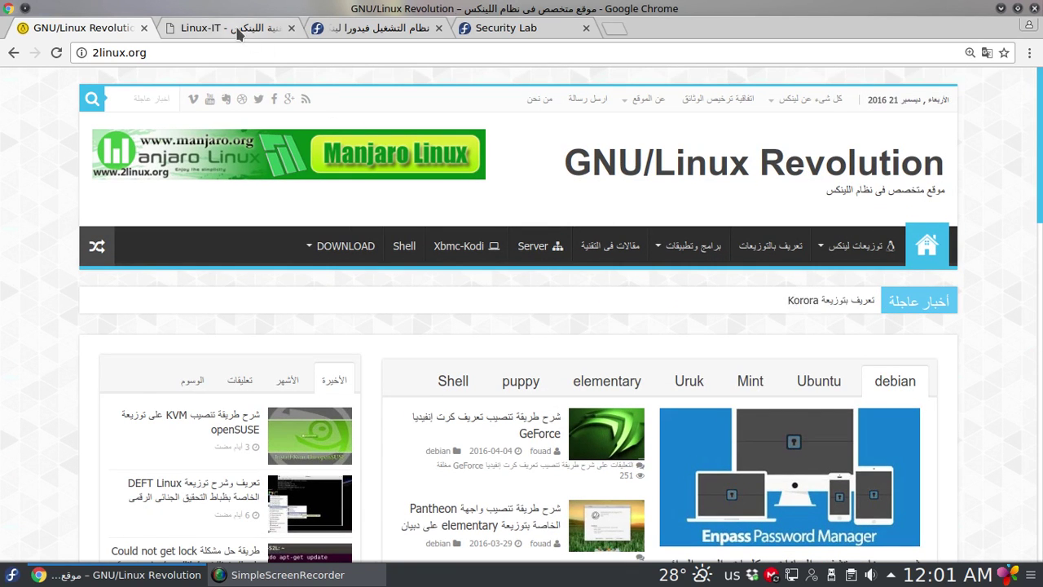
pyautogui.hotkey('ctrl', 'Tab')
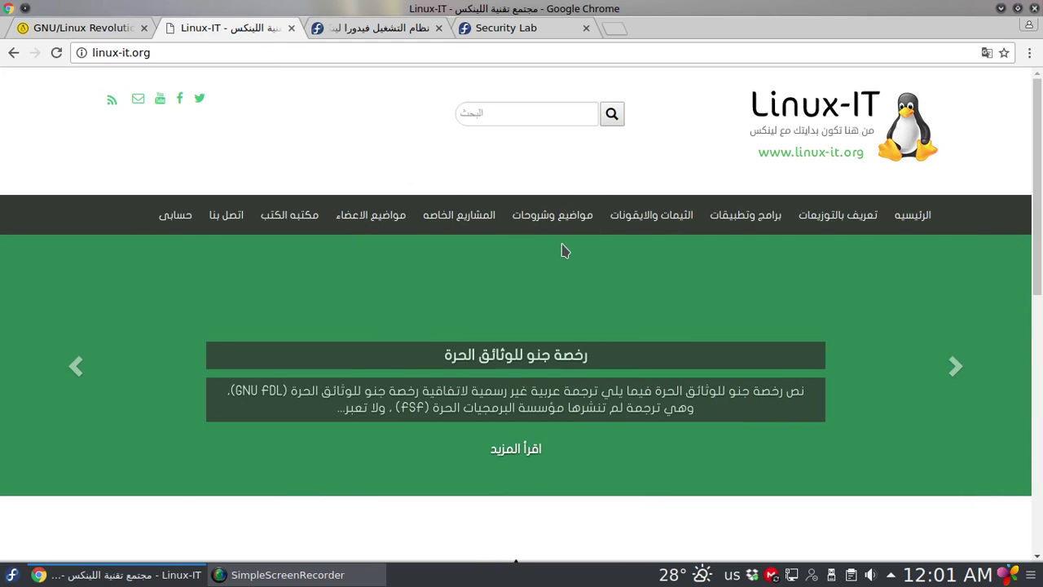
pyautogui.scroll(-5, 978, 230)
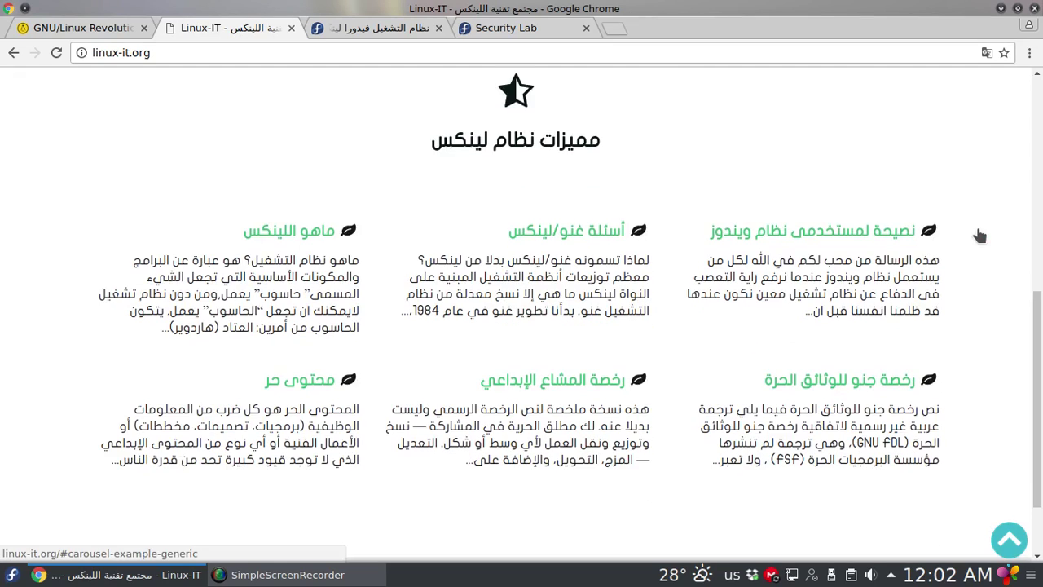
pyautogui.scroll(-2, 977, 232)
pyautogui.scroll(8, 977, 232)
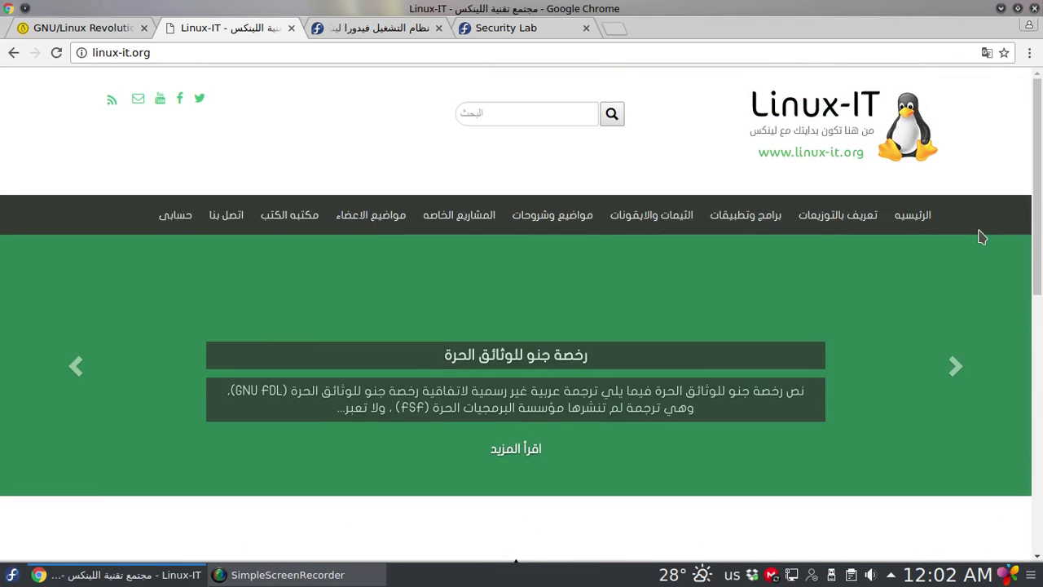
# On getfedora.org, scroll to the footer and open Fedora Labs in a new tab
pyautogui.click(369, 31)
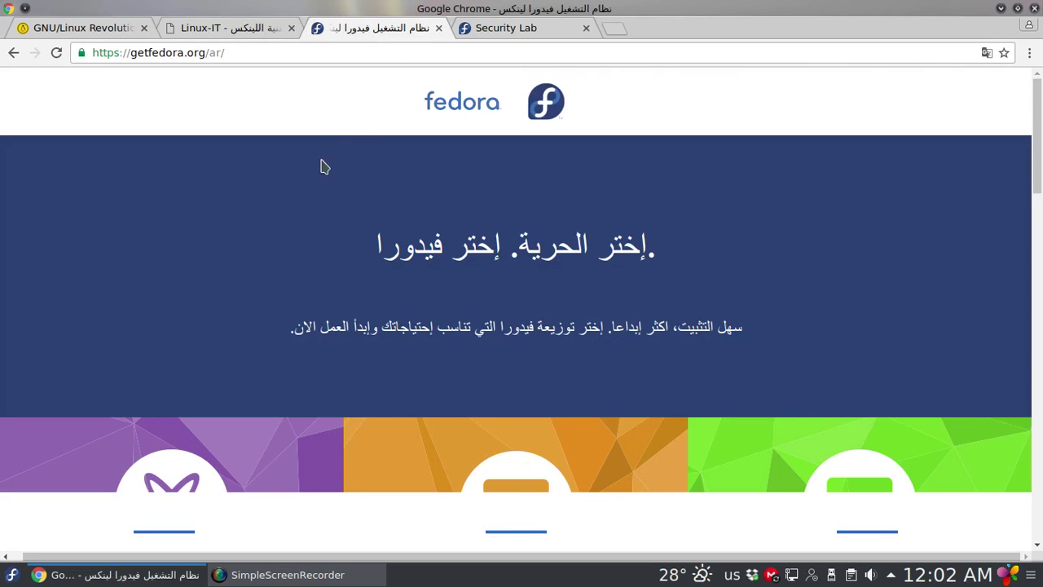
pyautogui.click(246, 53)
pyautogui.moveTo(246, 53); pyautogui.dragTo(86, 54)
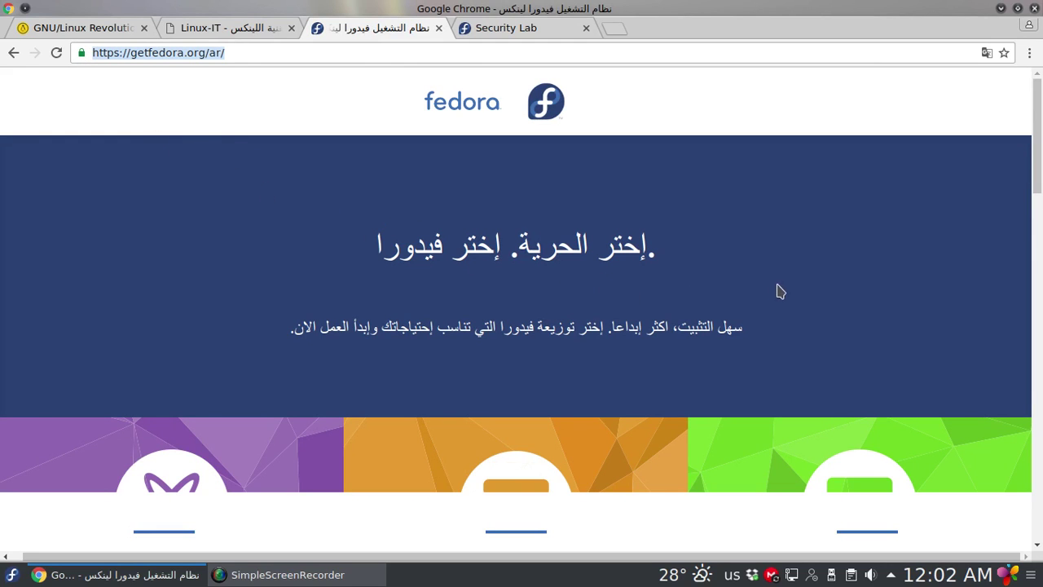
pyautogui.moveTo(1033, 121); pyautogui.dragTo(1040, 480)
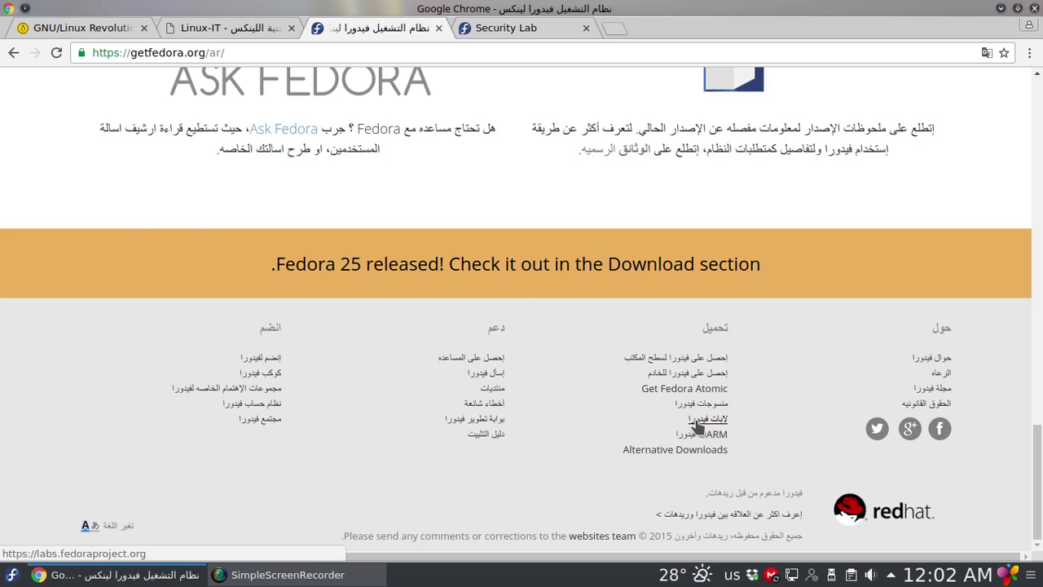
pyautogui.rightClick(706, 422)
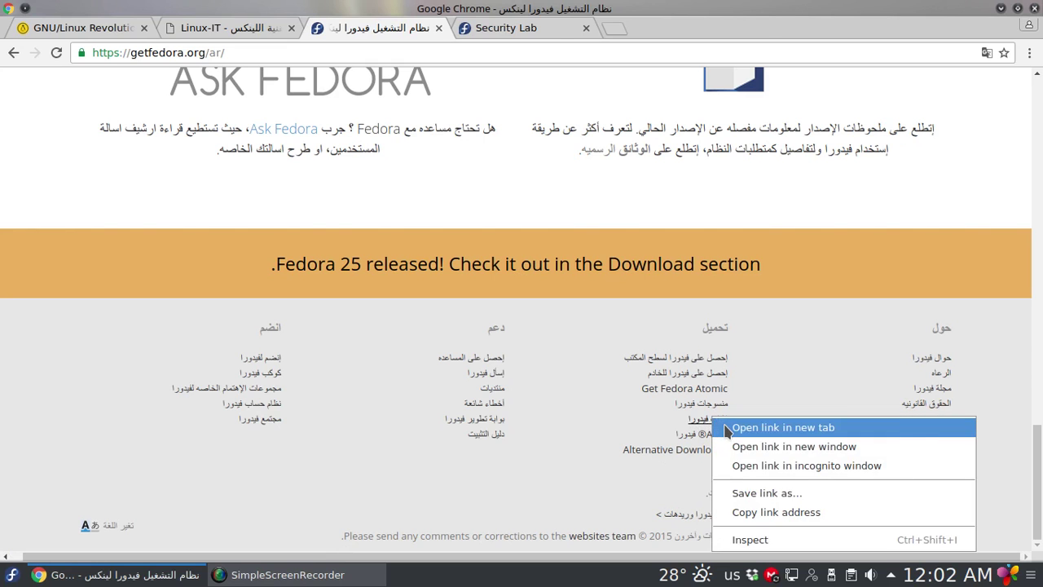
pyautogui.click(778, 427)
# Switch to the new Fedora Labs tab and scroll through its lab cards
pyautogui.click(494, 30)
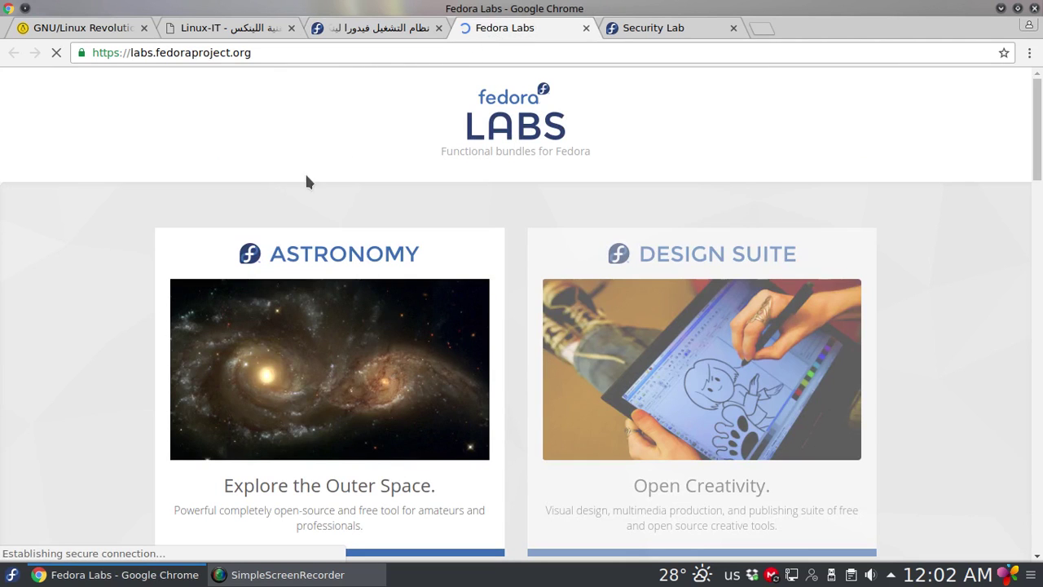
pyautogui.scroll(-8, 258, 271)
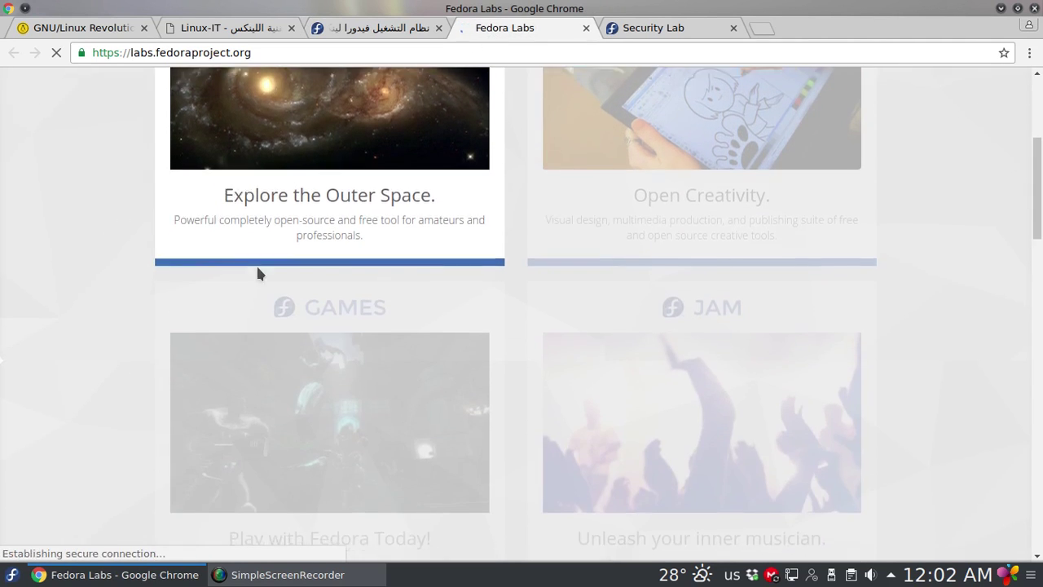
pyautogui.scroll(-7, 258, 277)
pyautogui.scroll(2, 258, 279)
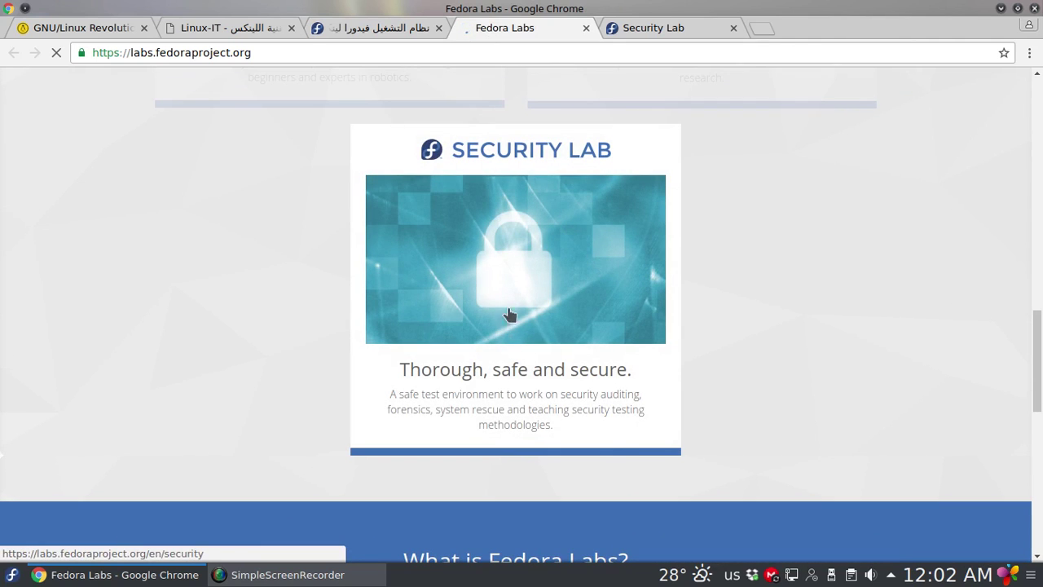
# Open the Security Lab page and scroll through featured applications like Nmap and Wireshark
pyautogui.click(515, 159)
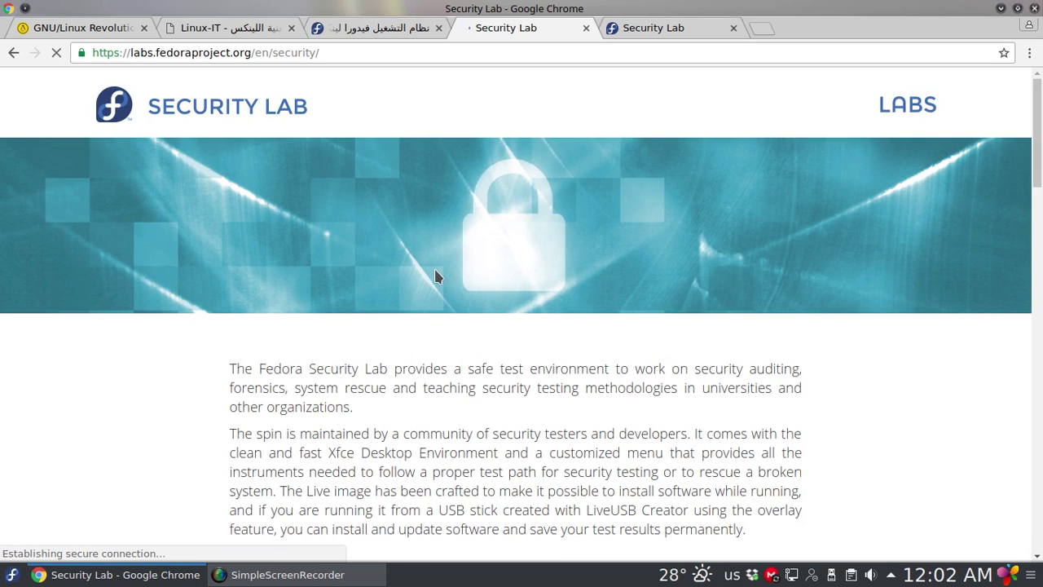
pyautogui.scroll(-5, 434, 277)
pyautogui.scroll(-5, 434, 277)
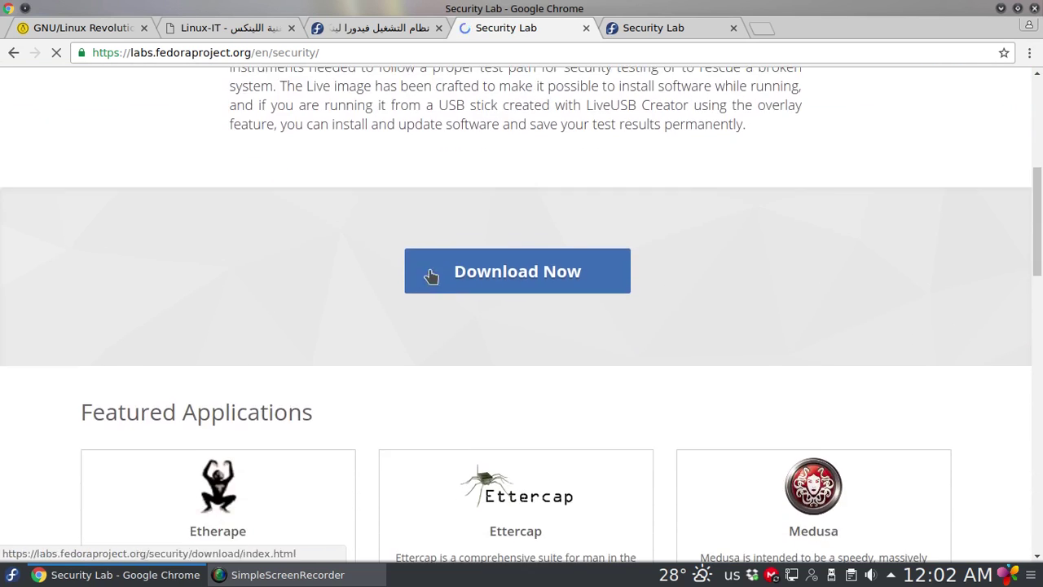
pyautogui.scroll(-5, 240, 286)
pyautogui.scroll(-4, 68, 215)
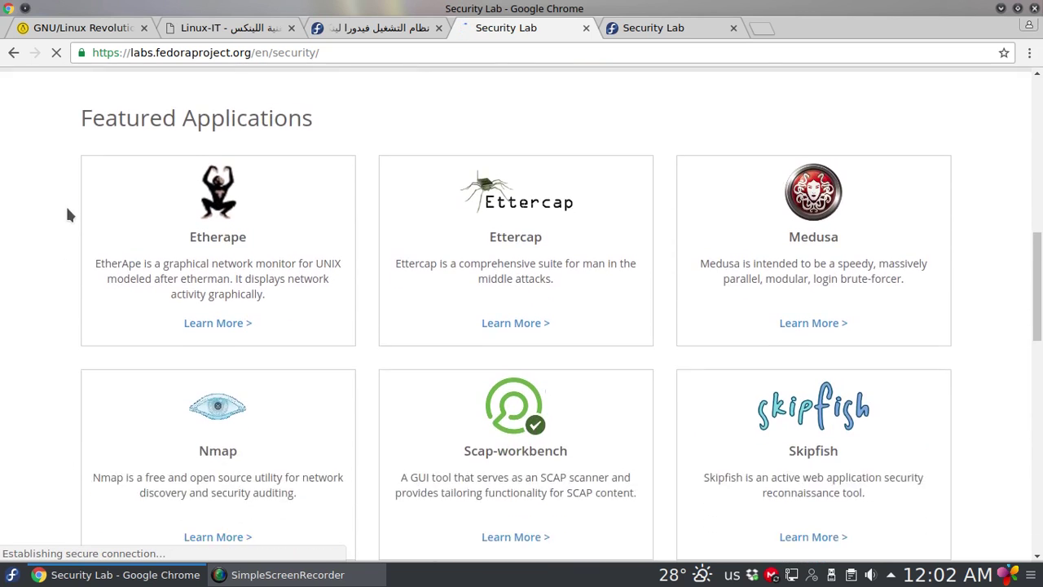
pyautogui.scroll(1, 127, 153)
pyautogui.scroll(-12, 586, 348)
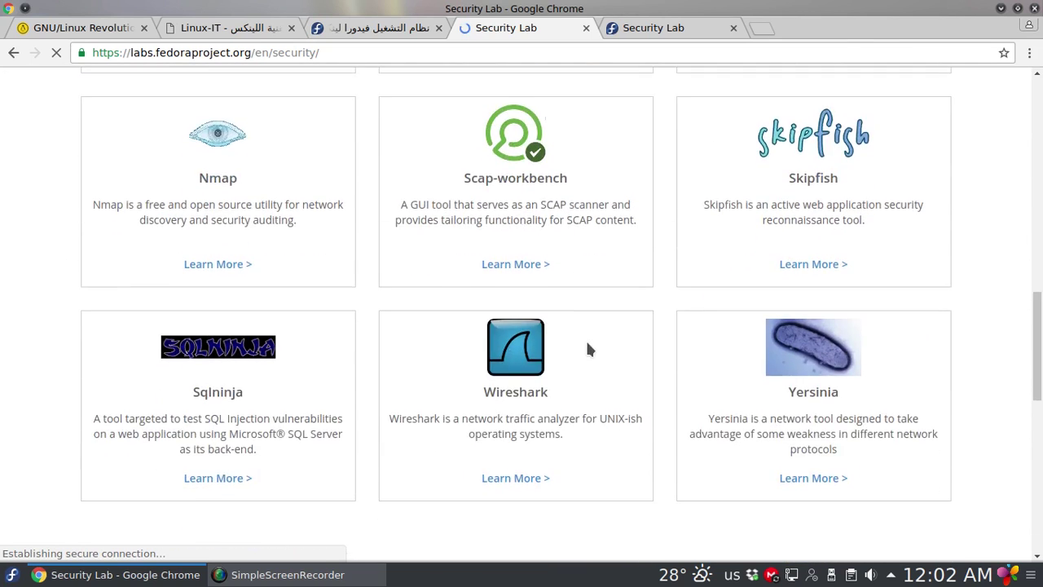
pyautogui.scroll(14, 256, 366)
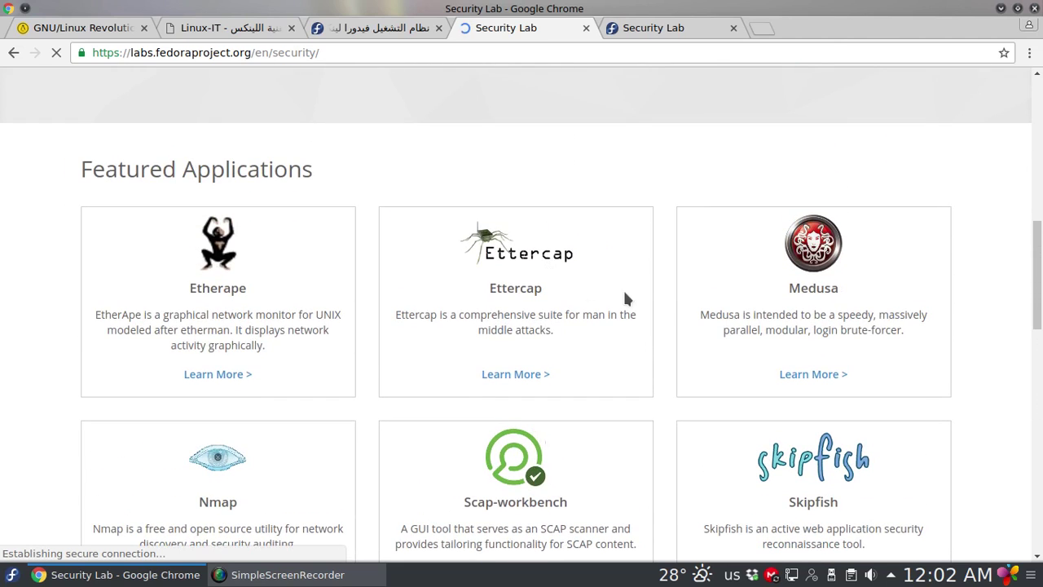
pyautogui.scroll(5, 554, 306)
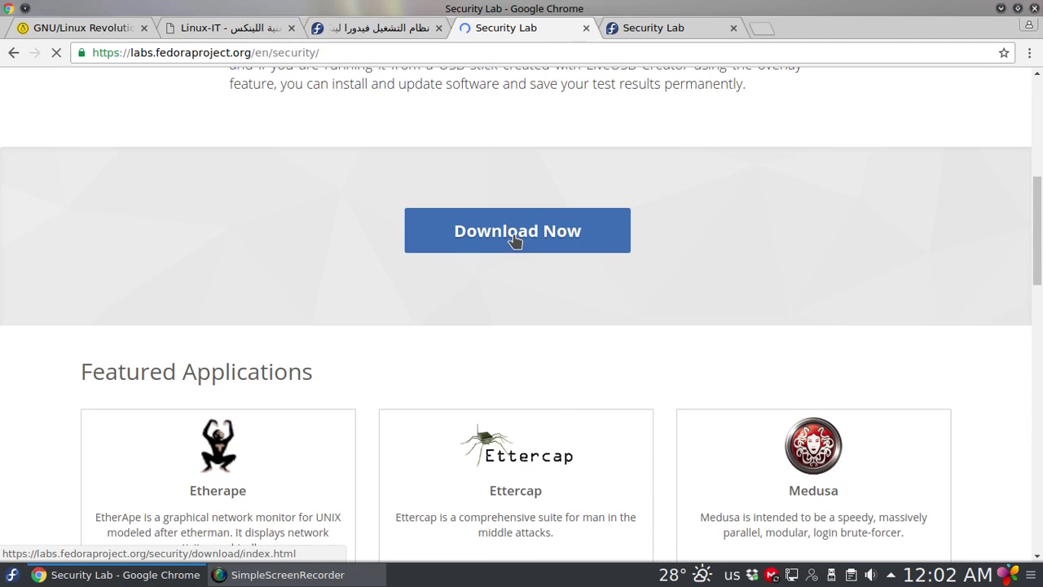
# Read through the Fedora 25 Security Lab download page, then minimize Chrome to the desktop
pyautogui.click(476, 250)
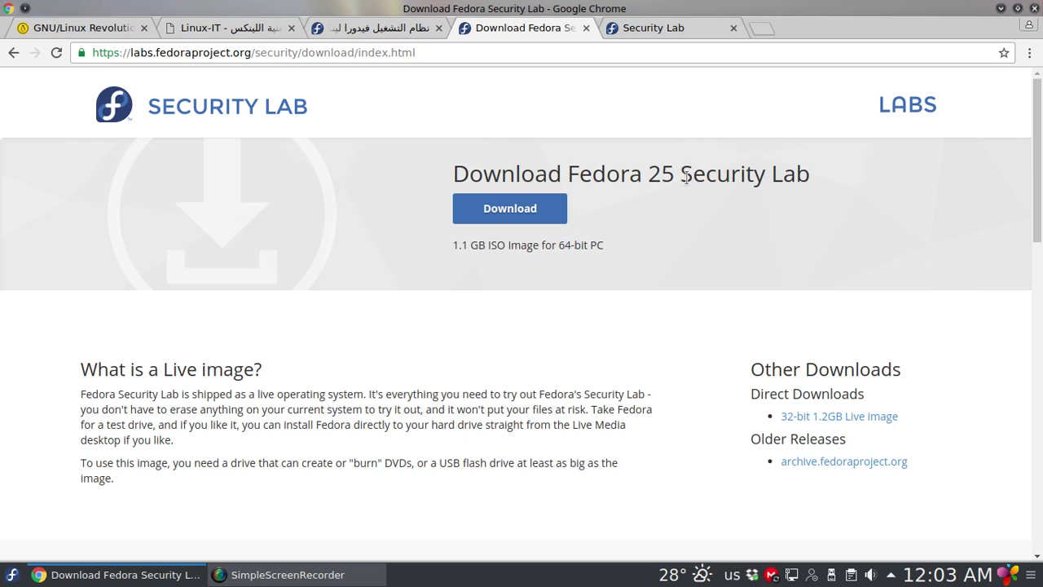
pyautogui.scroll(-5, 689, 260)
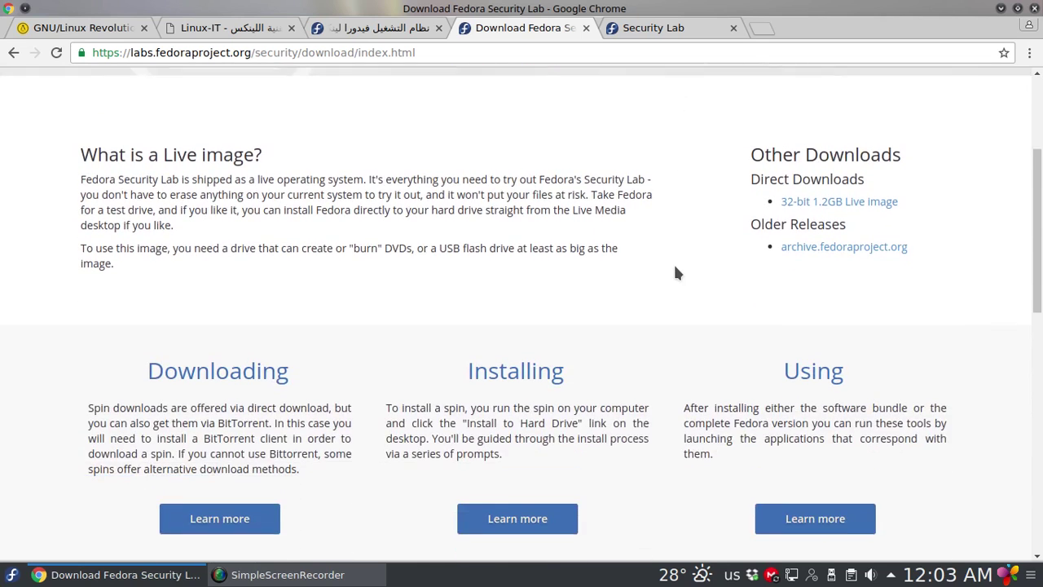
pyautogui.scroll(-4, 675, 266)
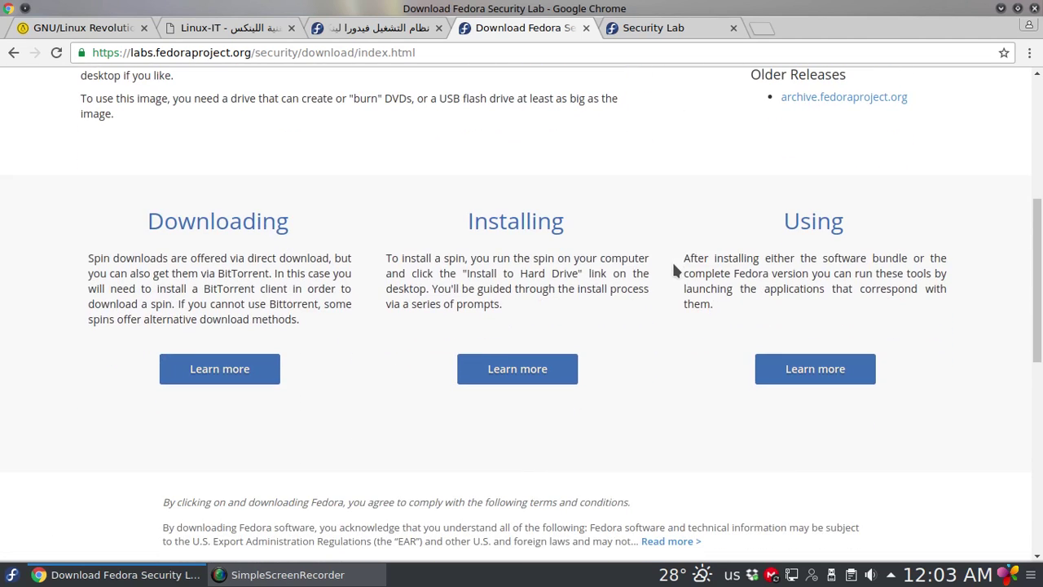
pyautogui.scroll(-2, 674, 263)
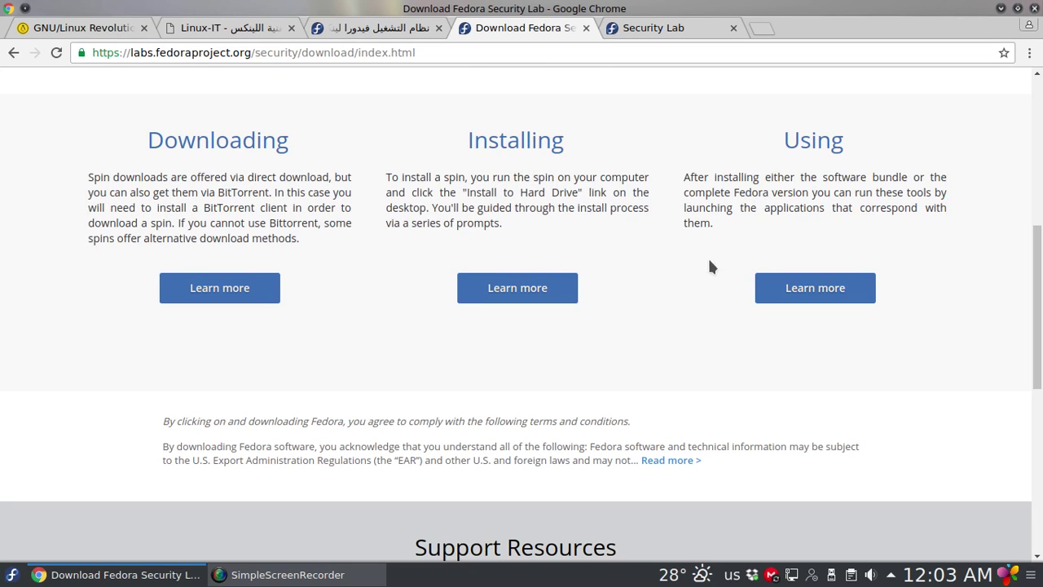
pyautogui.scroll(5, 683, 287)
pyautogui.scroll(5, 683, 287)
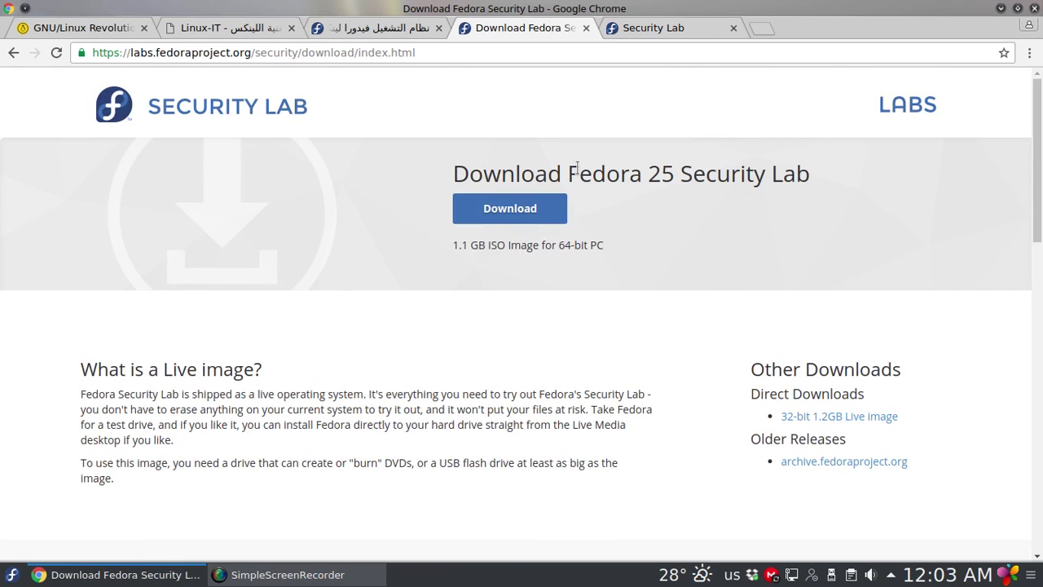
pyautogui.click(1001, 8)
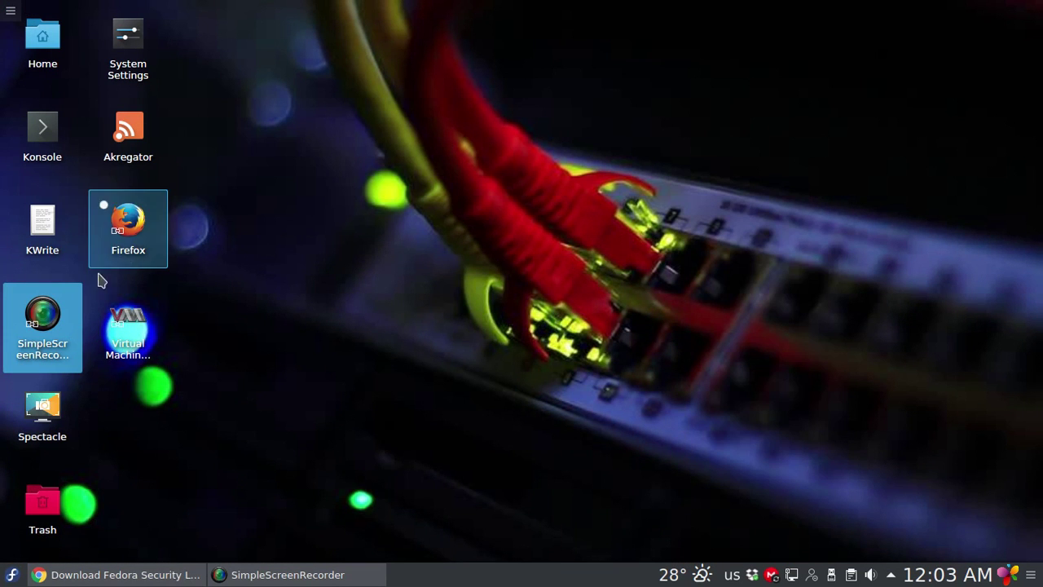
# Launch Virtual Machine Manager and authenticate with the account password
pyautogui.click(133, 325)
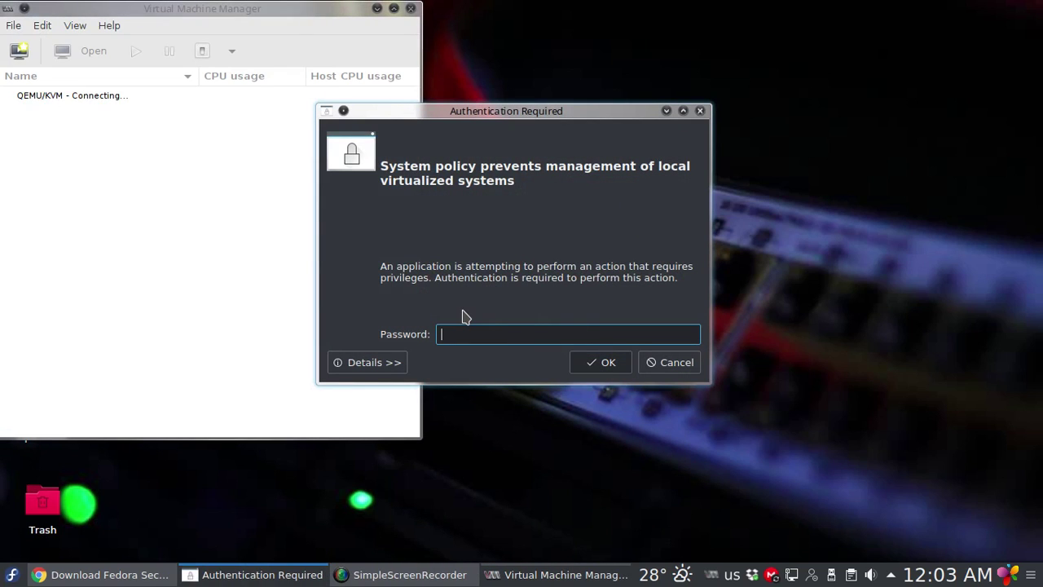
pyautogui.write('•••••••••')
pyautogui.press('Return')
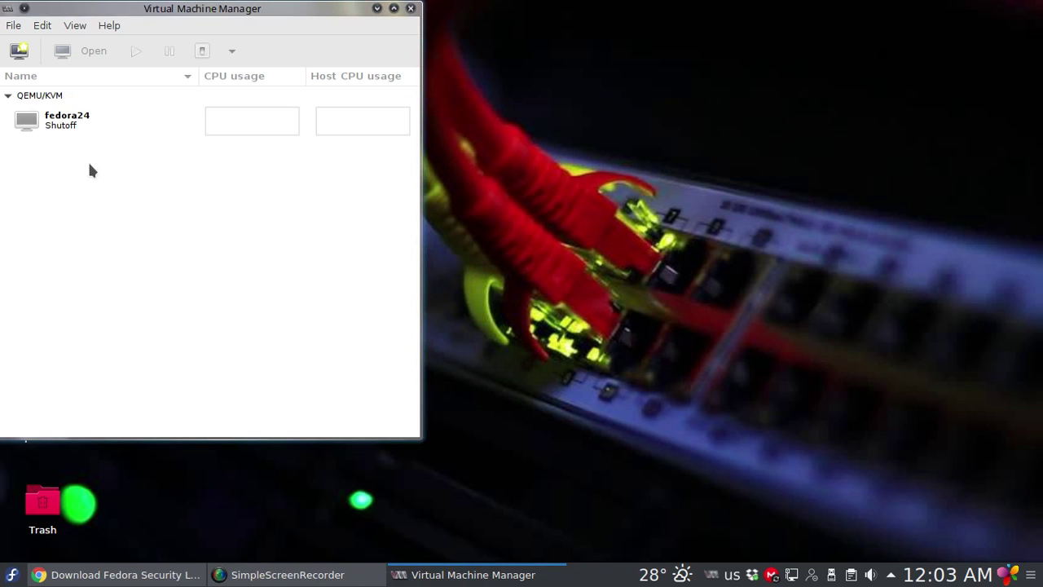
# Delete the fedora24 virtual machine along with its fedora24.qcow2 disk image
pyautogui.rightClick(65, 122)
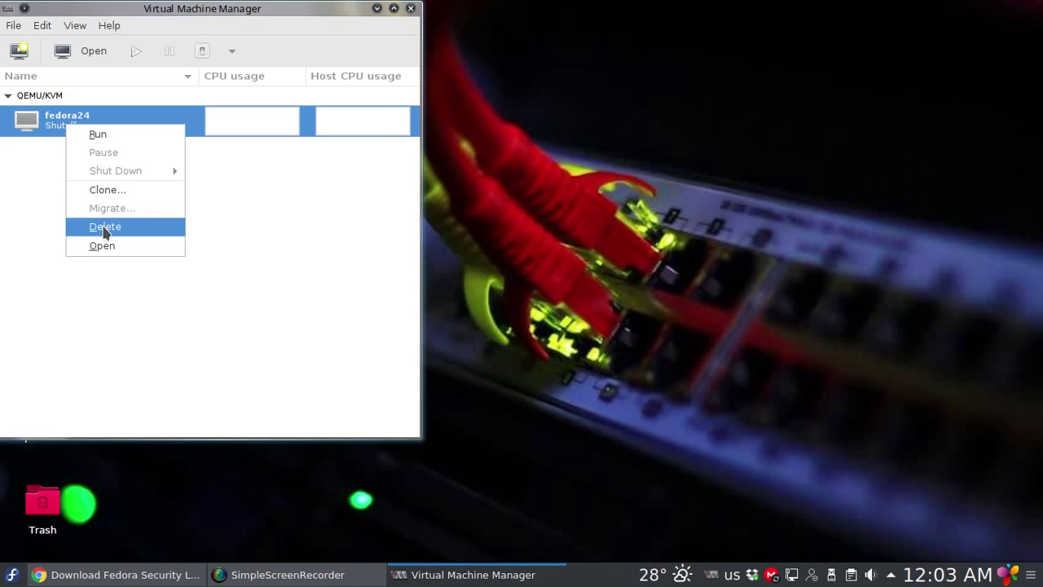
pyautogui.click(104, 228)
pyautogui.click(330, 353)
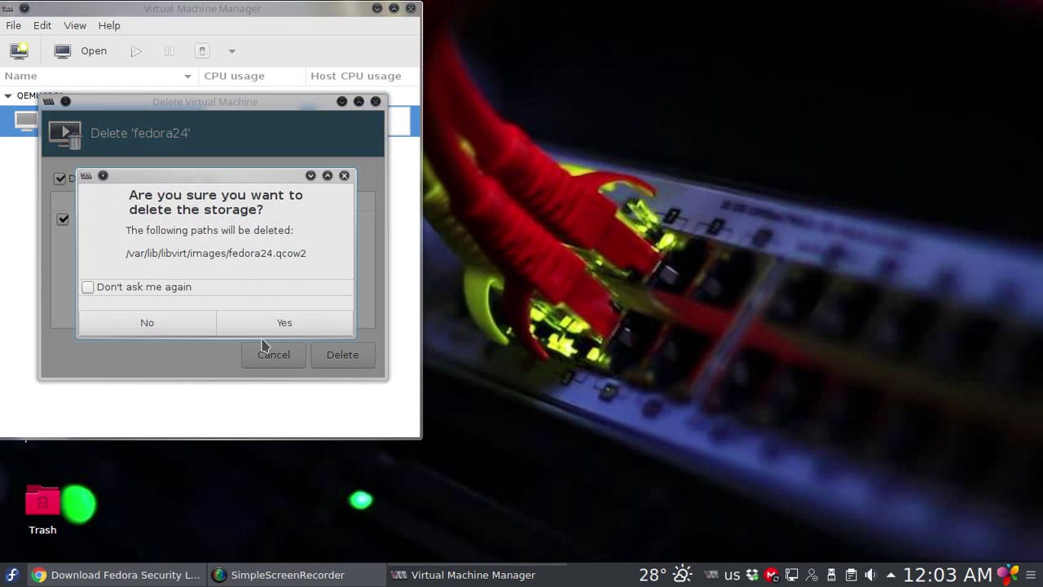
pyautogui.click(263, 326)
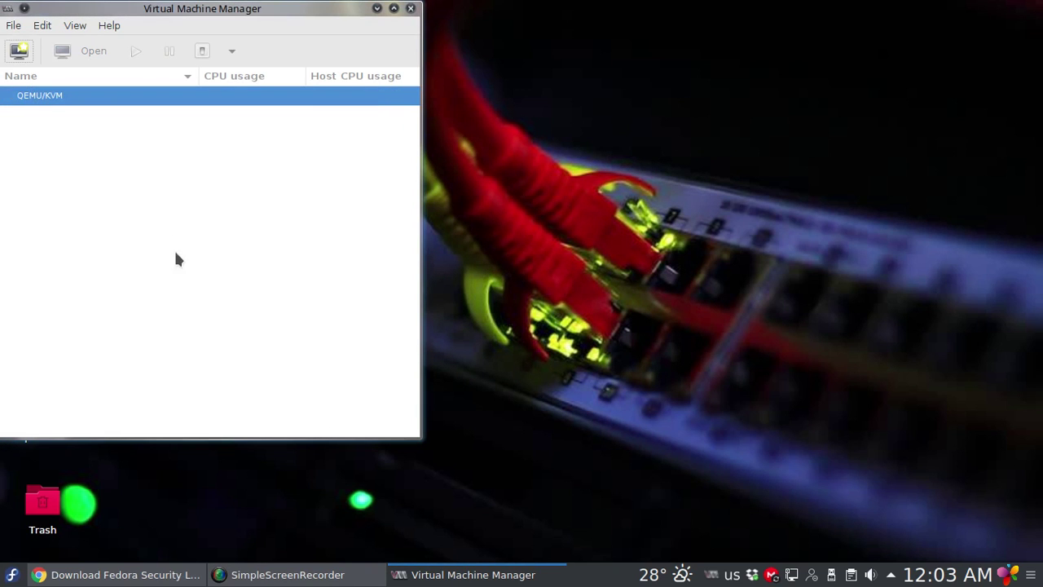
pyautogui.moveTo(122, 12); pyautogui.dragTo(151, 23)
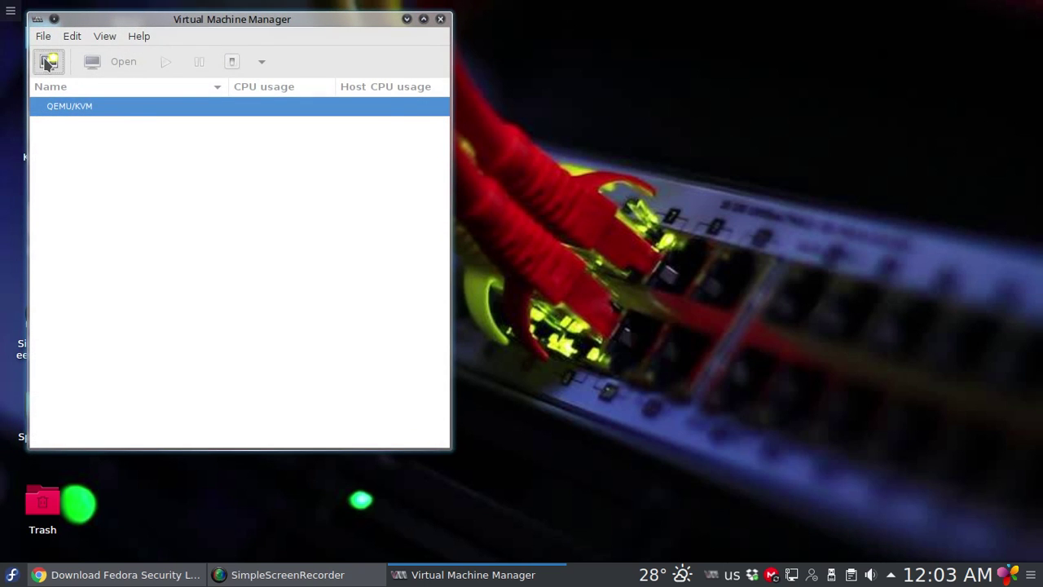
# Start a new VM installing from the local Fedora-Security-Live ISO image
pyautogui.click(48, 62)
pyautogui.click(347, 363)
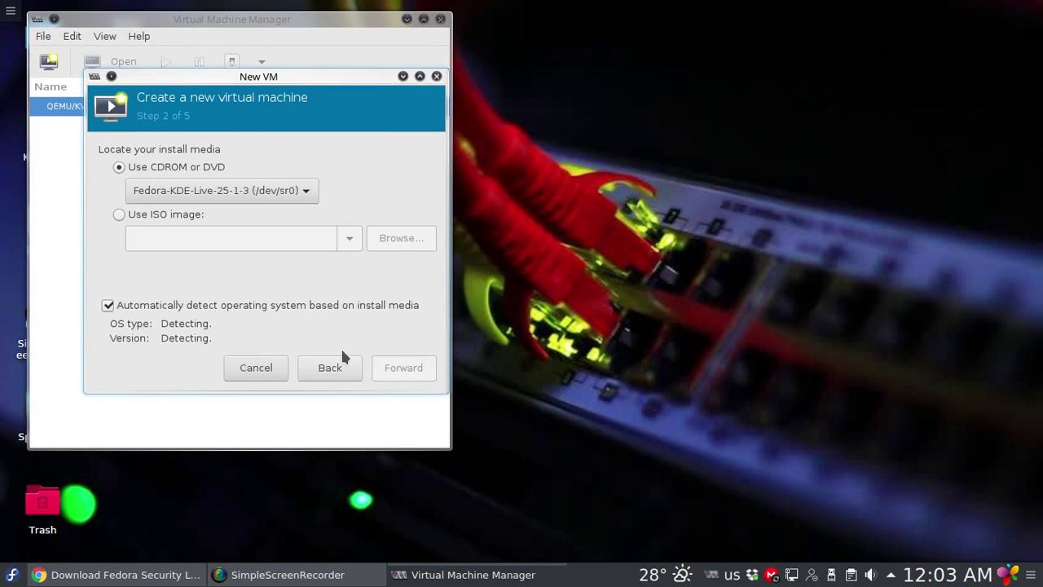
pyautogui.click(150, 216)
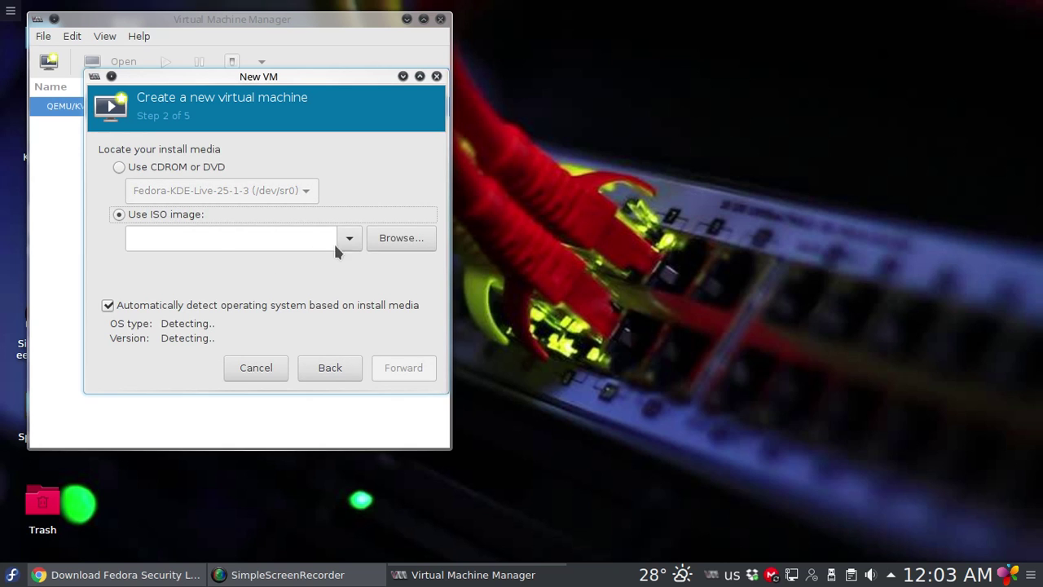
pyautogui.click(396, 237)
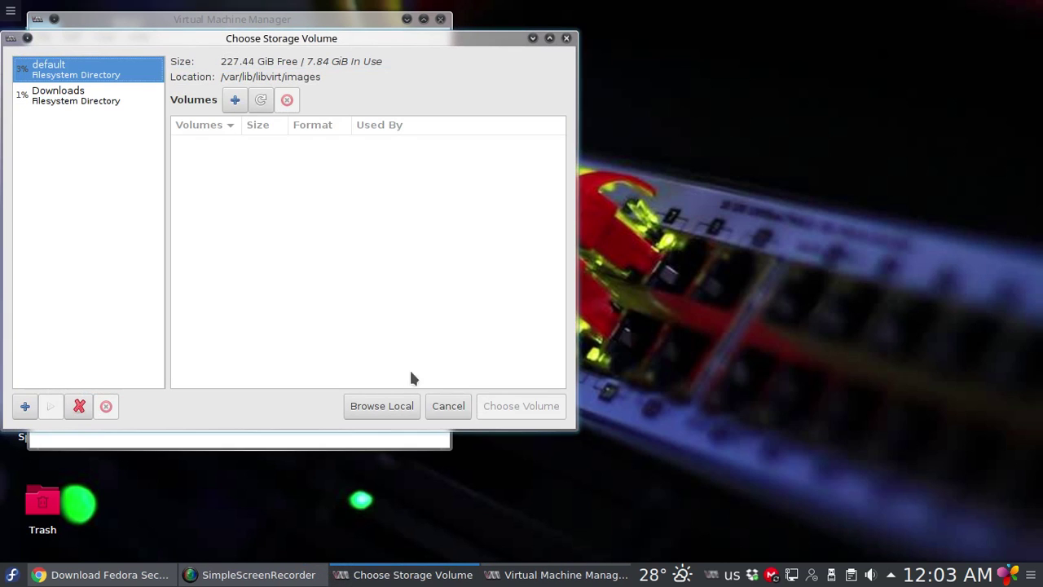
pyautogui.moveTo(255, 39); pyautogui.dragTo(285, 52)
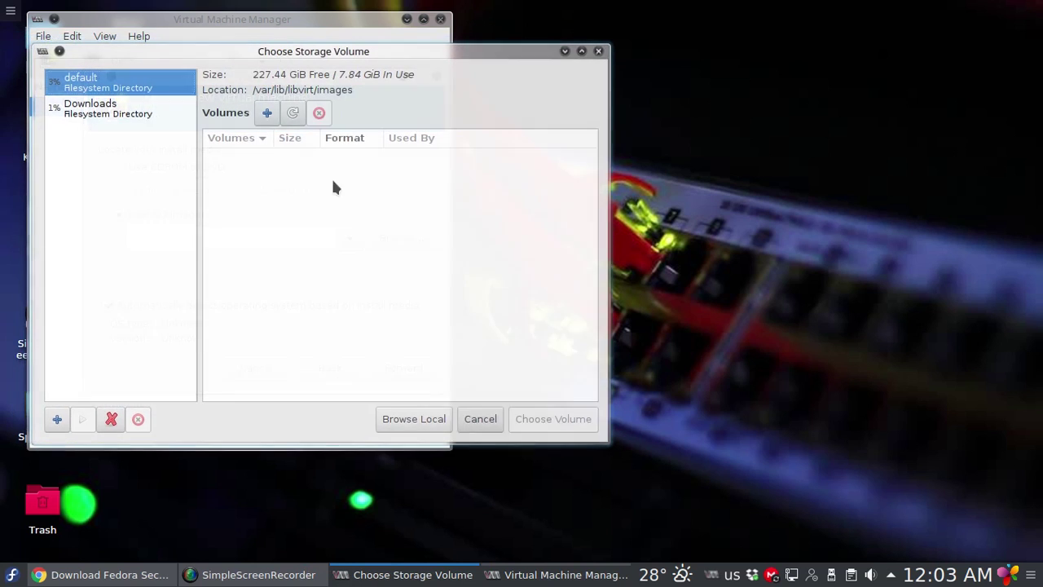
pyautogui.click(413, 419)
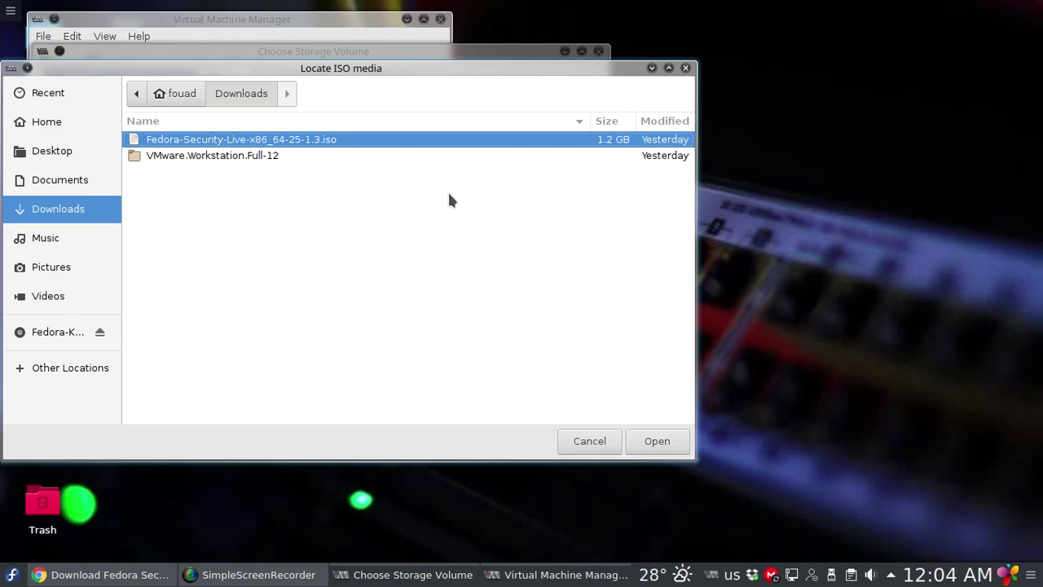
pyautogui.click(652, 444)
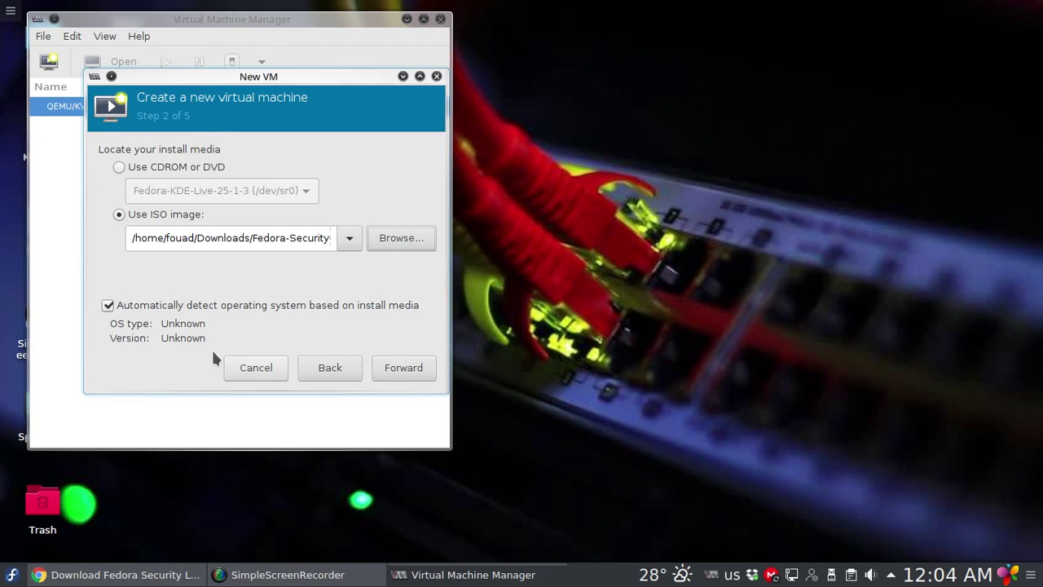
# Set OS type to Linux, memory to 5048 MiB and 2 CPUs
pyautogui.click(109, 306)
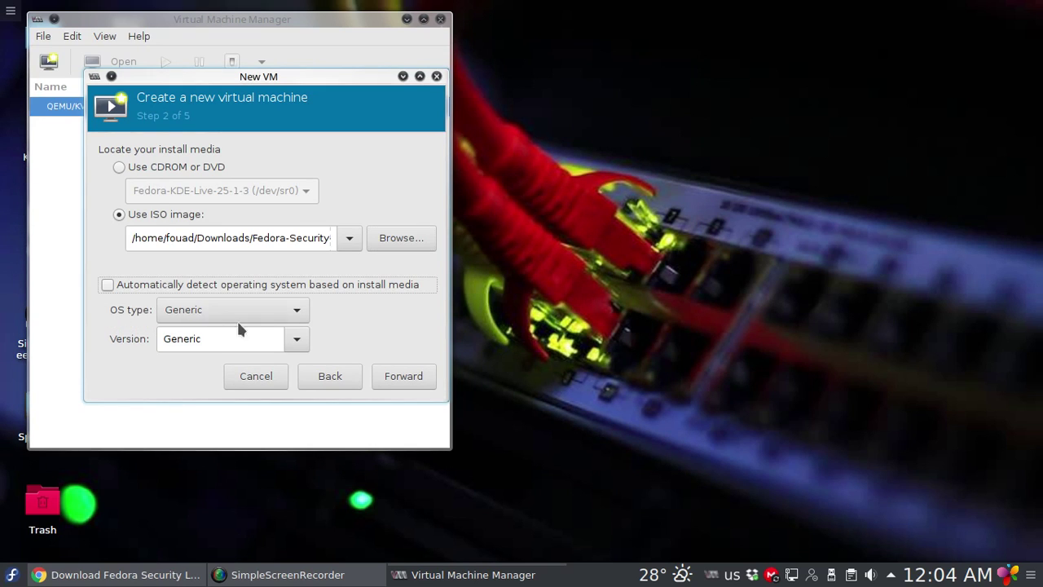
pyautogui.click(297, 310)
pyautogui.click(254, 332)
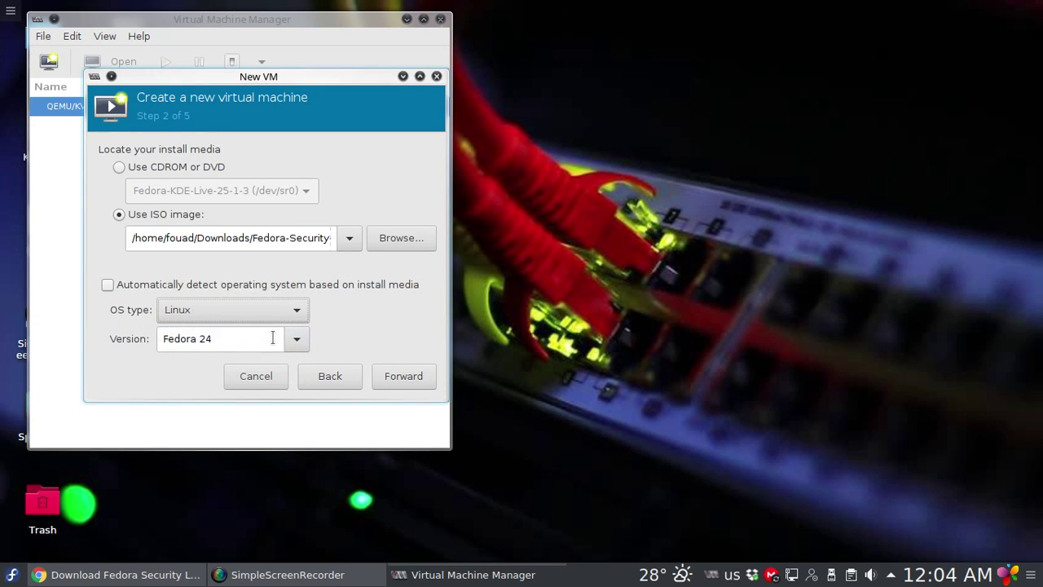
pyautogui.click(396, 376)
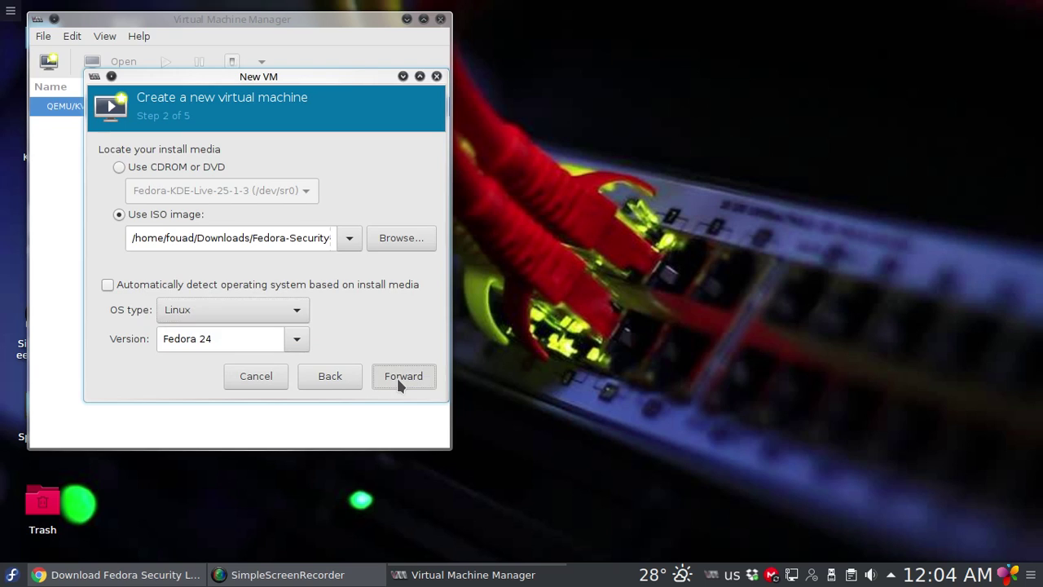
pyautogui.moveTo(207, 172); pyautogui.dragTo(199, 172)
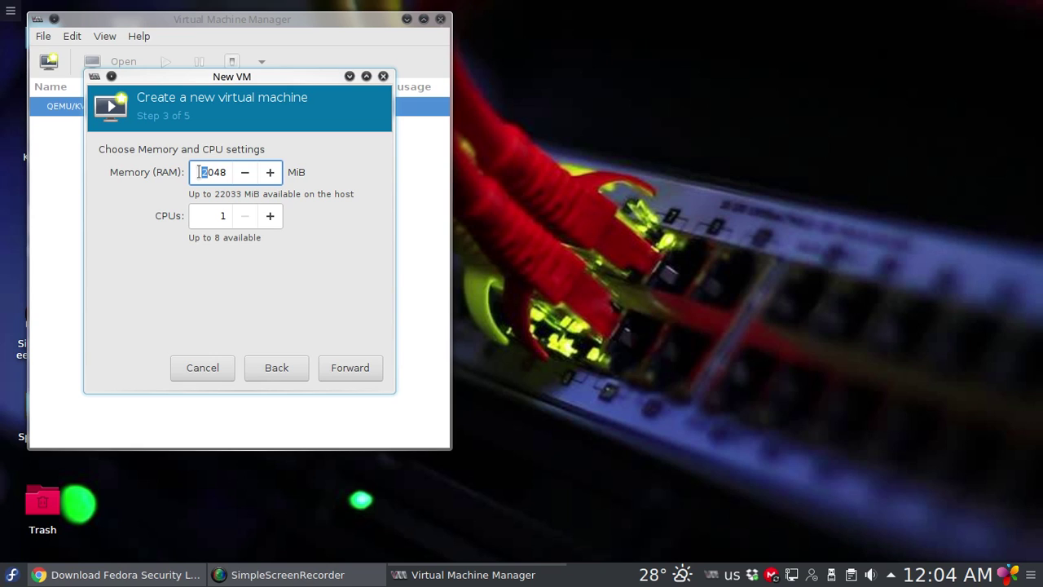
pyautogui.write('5')
pyautogui.click(270, 216)
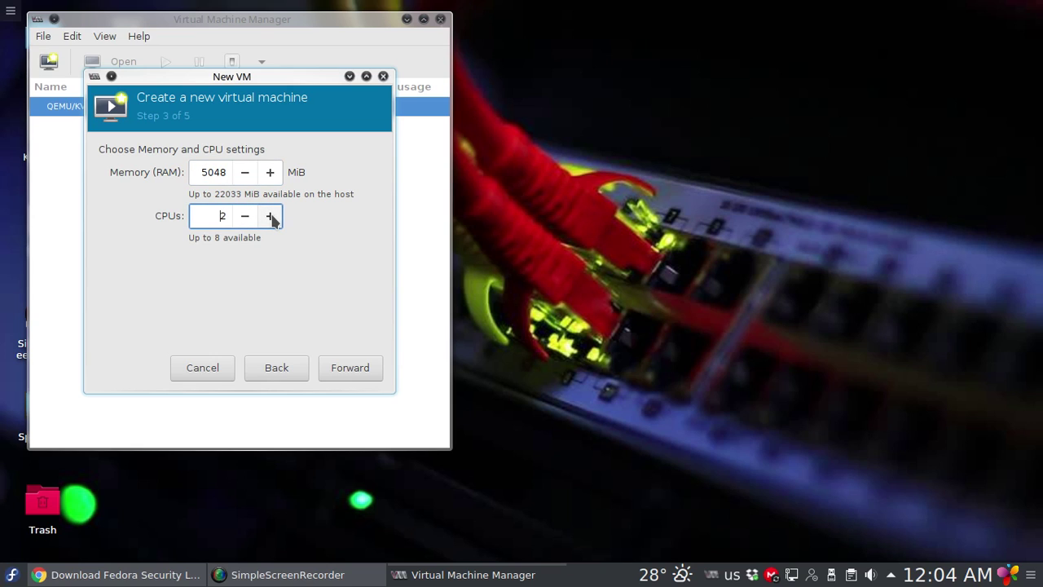
pyautogui.click(347, 371)
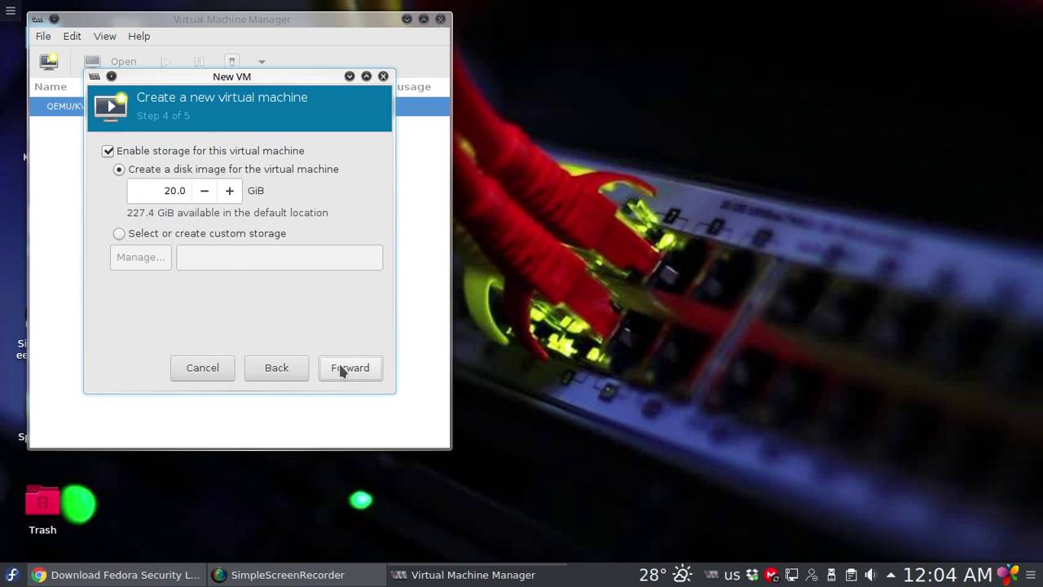
# Set the virtual disk size to 30 GiB
pyautogui.click(136, 192)
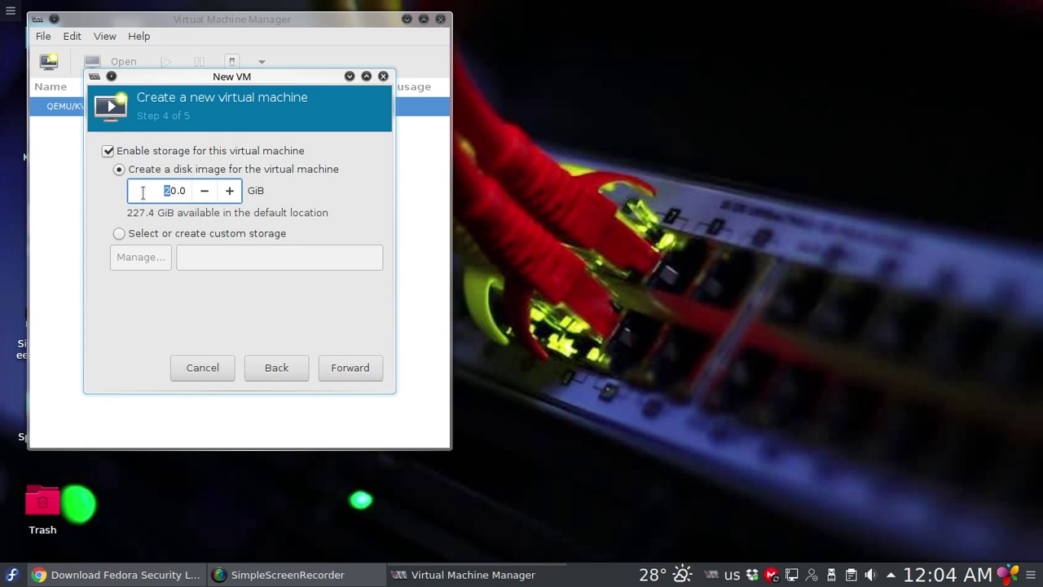
pyautogui.press('Delete')
pyautogui.write('3')
pyautogui.click(349, 365)
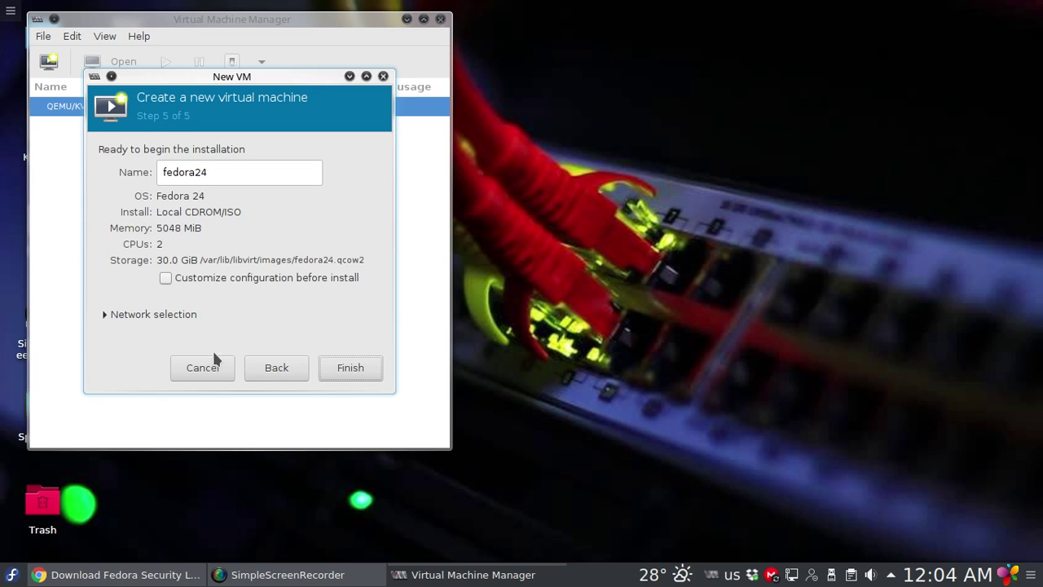
# Go back and raise the CPU count to 3
pyautogui.click(272, 369)
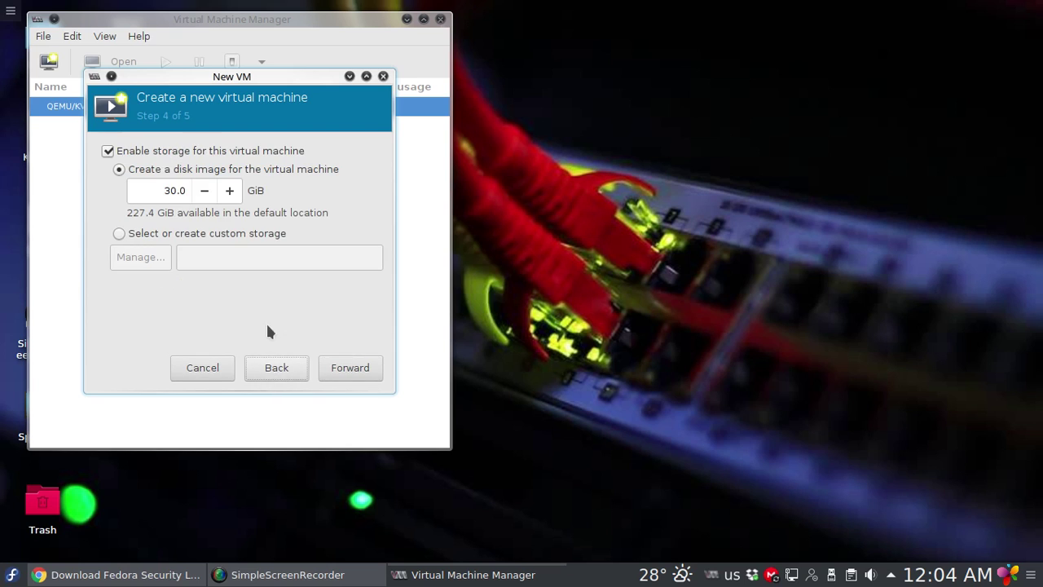
pyautogui.click(265, 371)
pyautogui.click(272, 216)
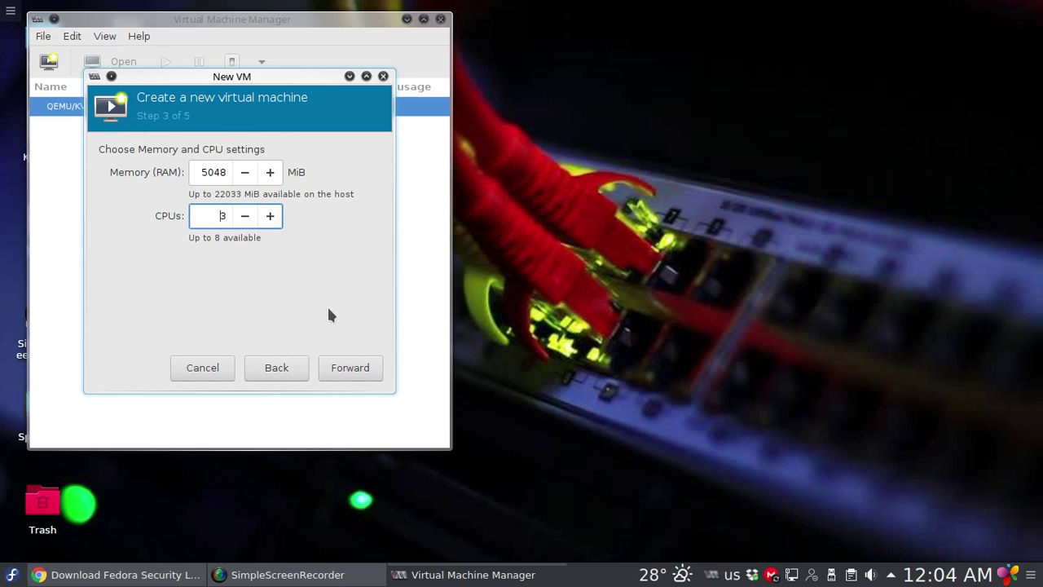
pyautogui.click(355, 374)
pyautogui.click(355, 373)
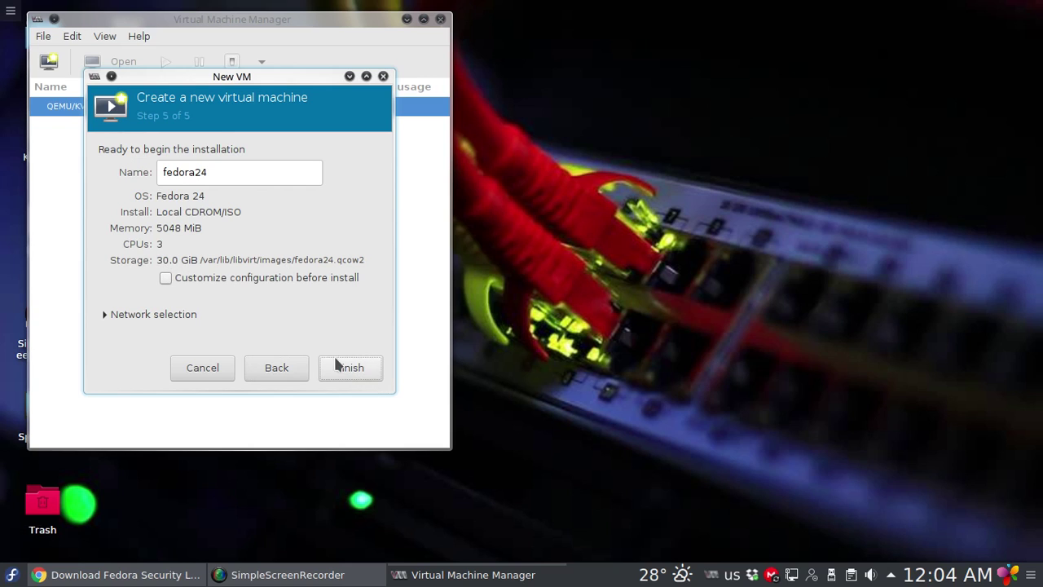
# Rename the machine to fedora25 and finish creating it
pyautogui.moveTo(218, 174); pyautogui.dragTo(196, 172)
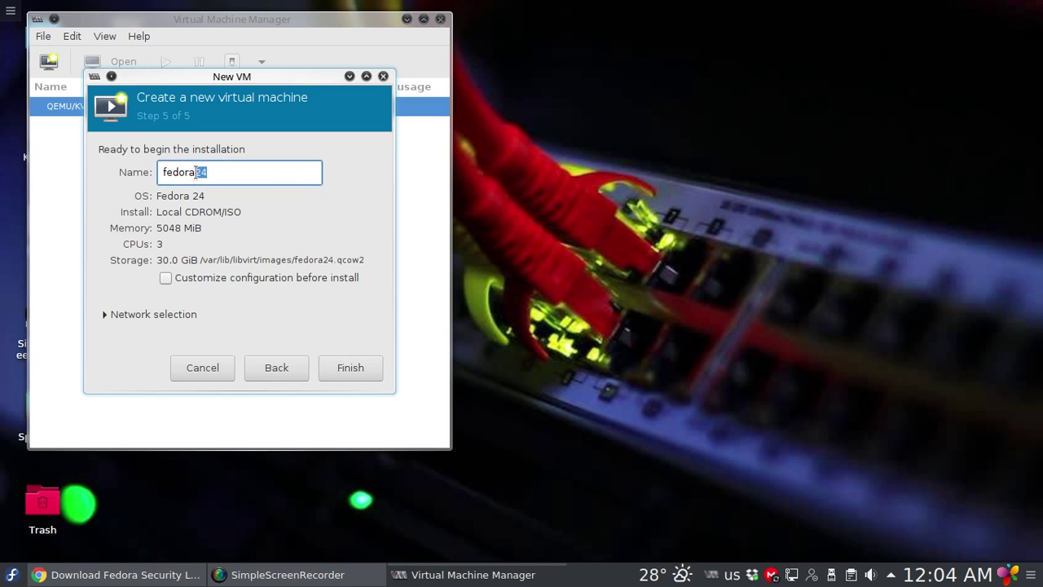
pyautogui.write('25')
pyautogui.click(350, 368)
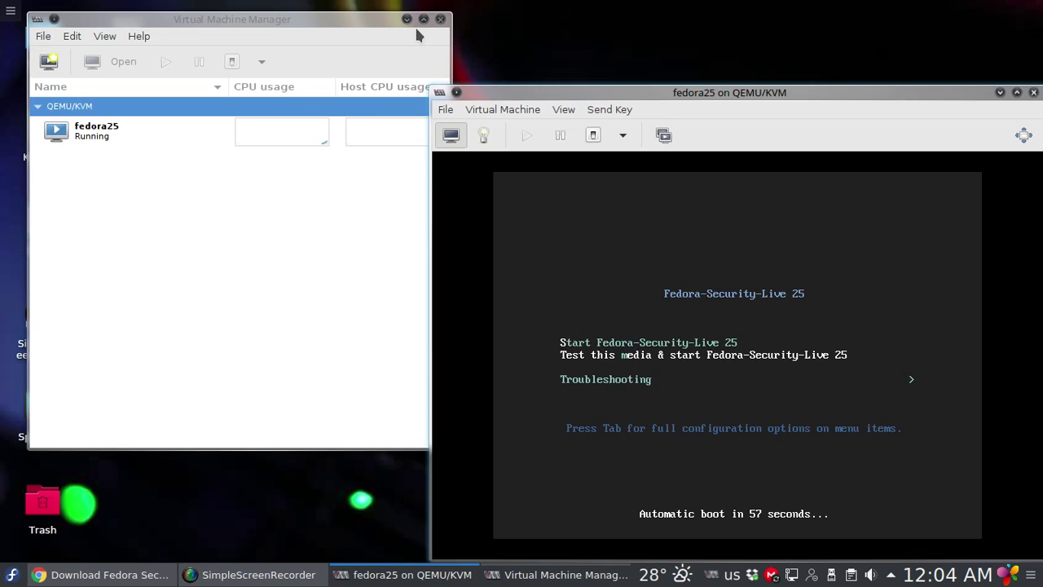
# Maximize the fedora25 console and boot the 'Start Fedora-Security-Live 25' entry
pyautogui.click(407, 19)
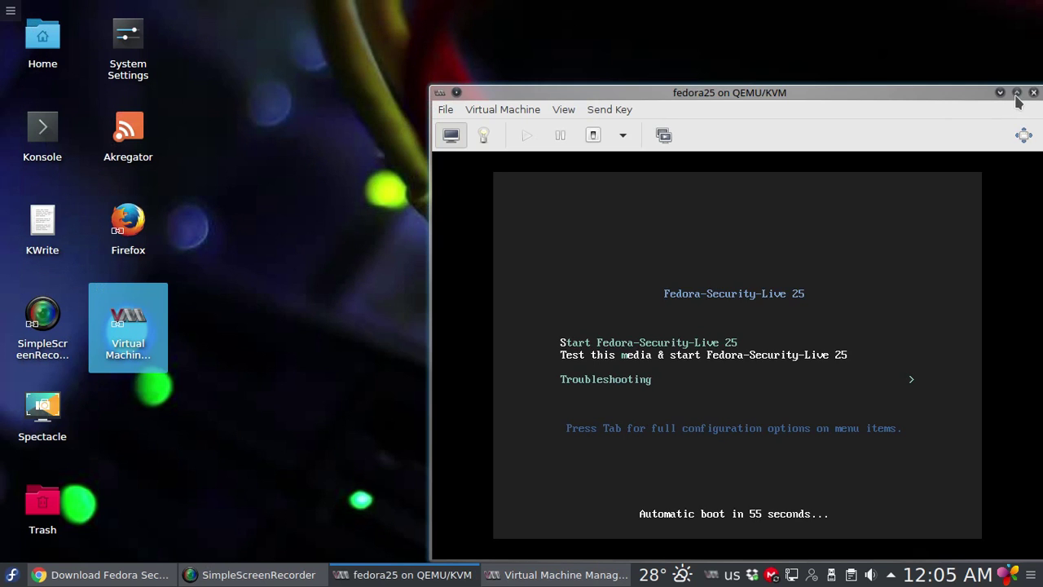
pyautogui.click(1016, 93)
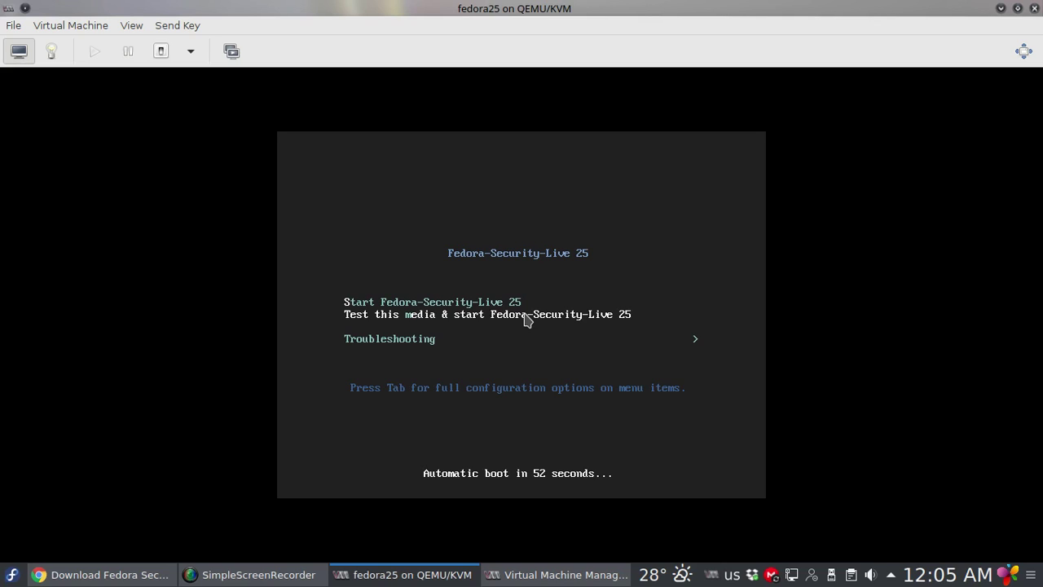
pyautogui.press('Up')
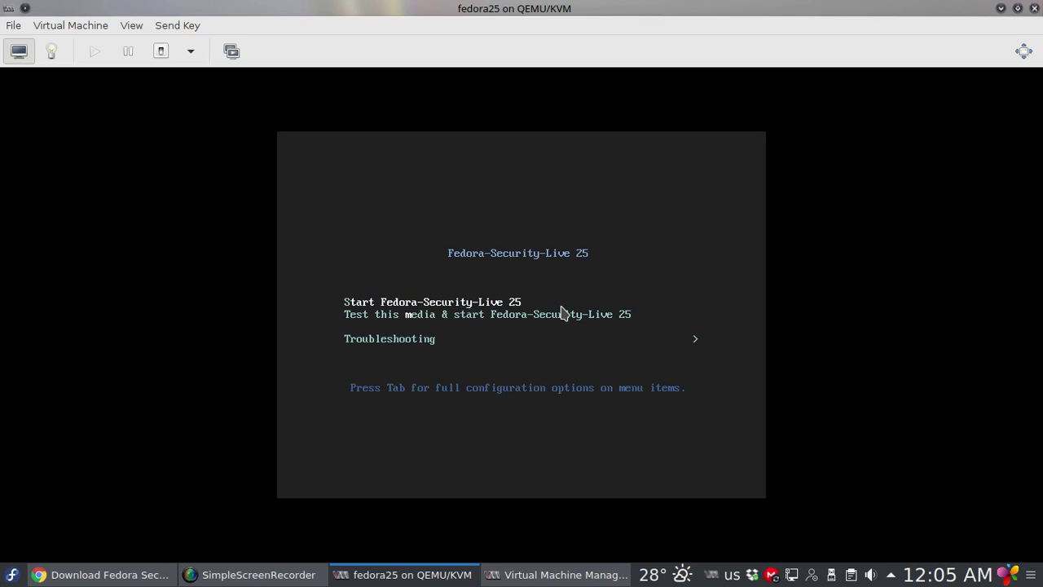
pyautogui.press('Return')
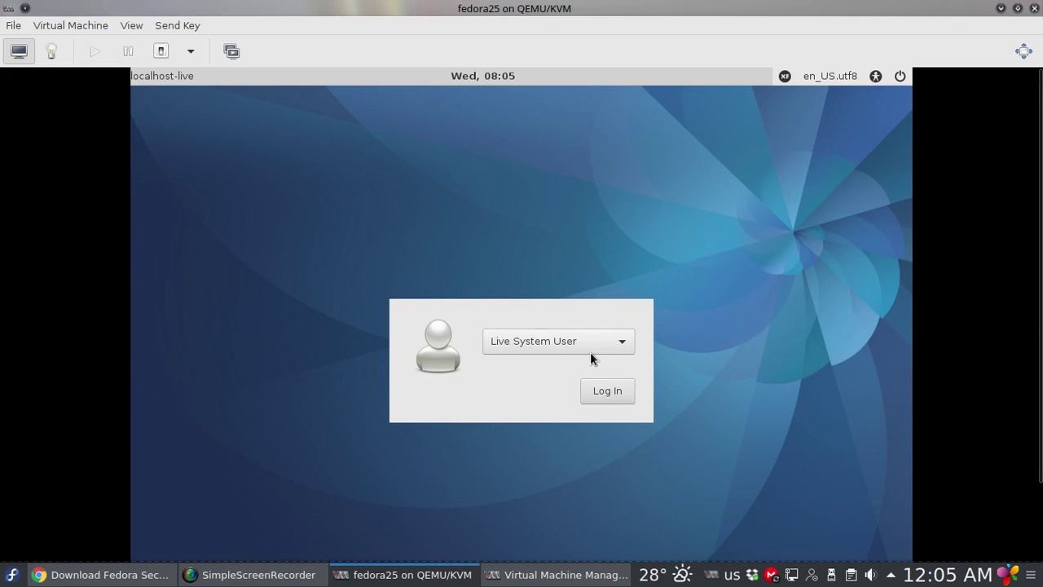
# Log in as Live System User to reach the guest desktop
pyautogui.click(604, 393)
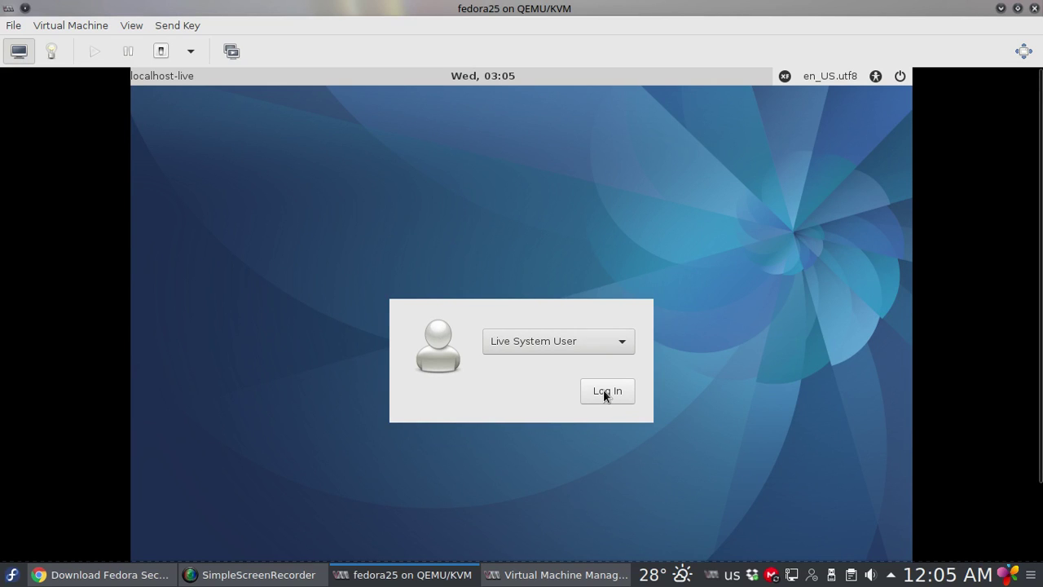
pyautogui.click(605, 394)
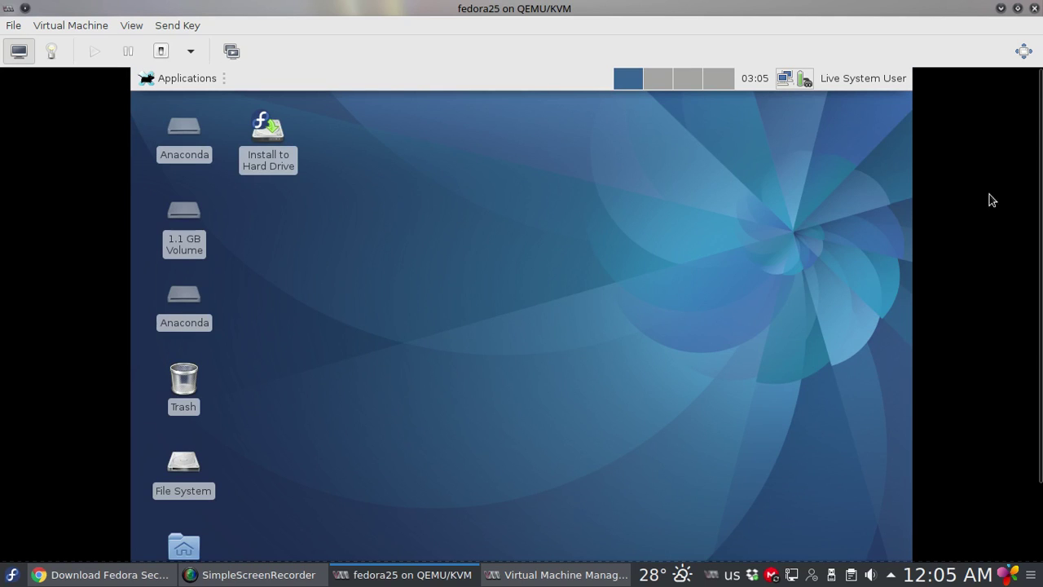
pyautogui.moveTo(1039, 168)
pyautogui.mouseDown()
pyautogui.moveTo(1041, 280)
pyautogui.moveTo(1040, 172)
pyautogui.mouseUp()
# Browse the guest Applications menu categories and Security Lab submenus like Forensics and Reconnaissance
pyautogui.click(173, 81)
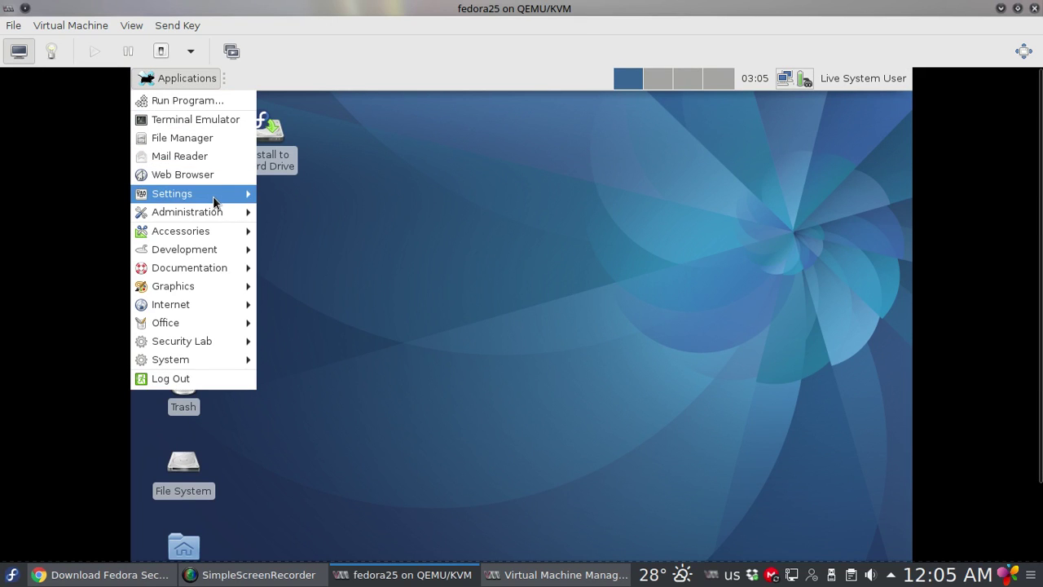
pyautogui.moveTo(214, 201)
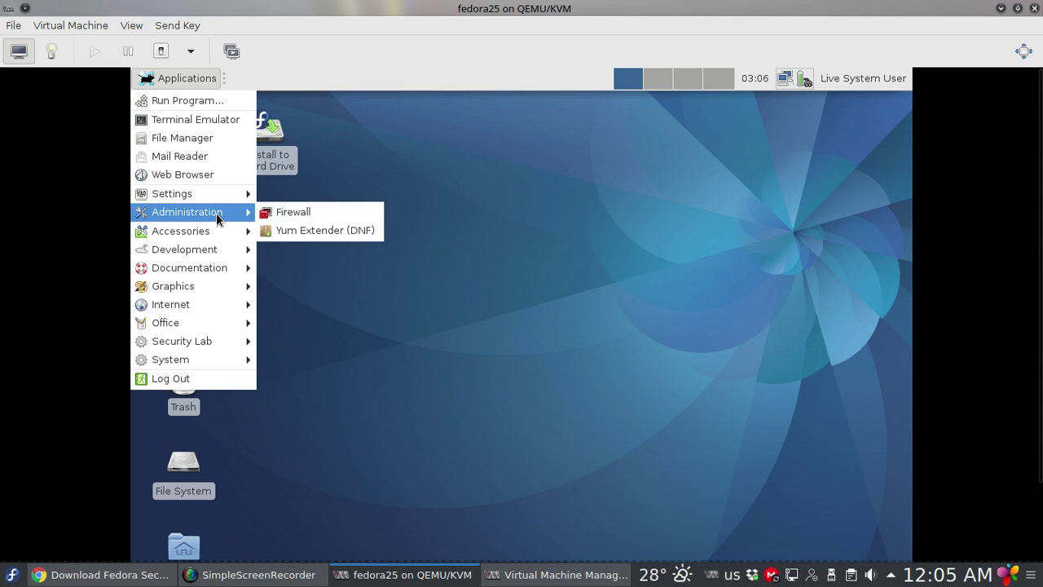
pyautogui.moveTo(215, 233)
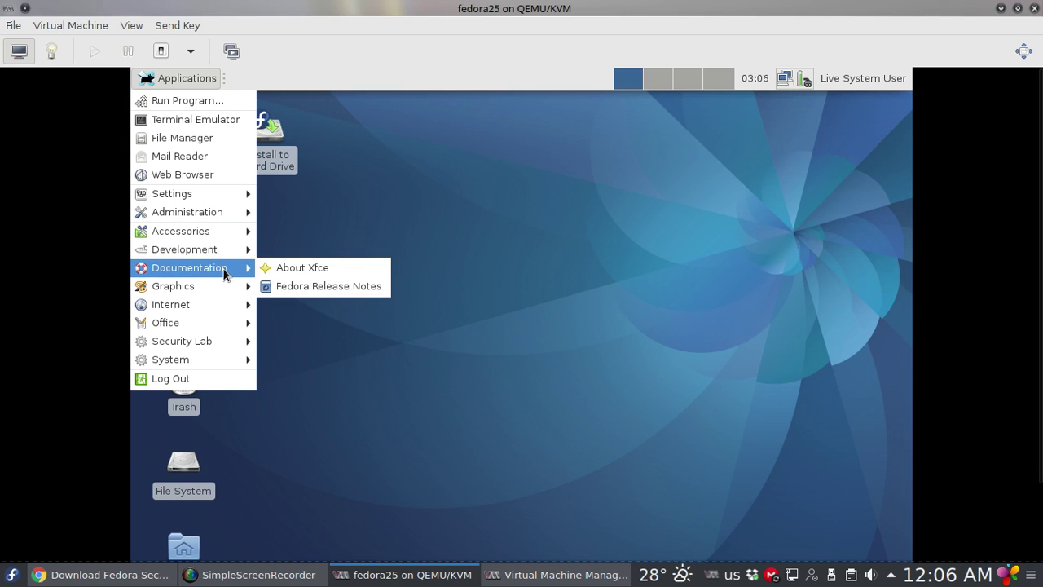
pyautogui.moveTo(225, 291)
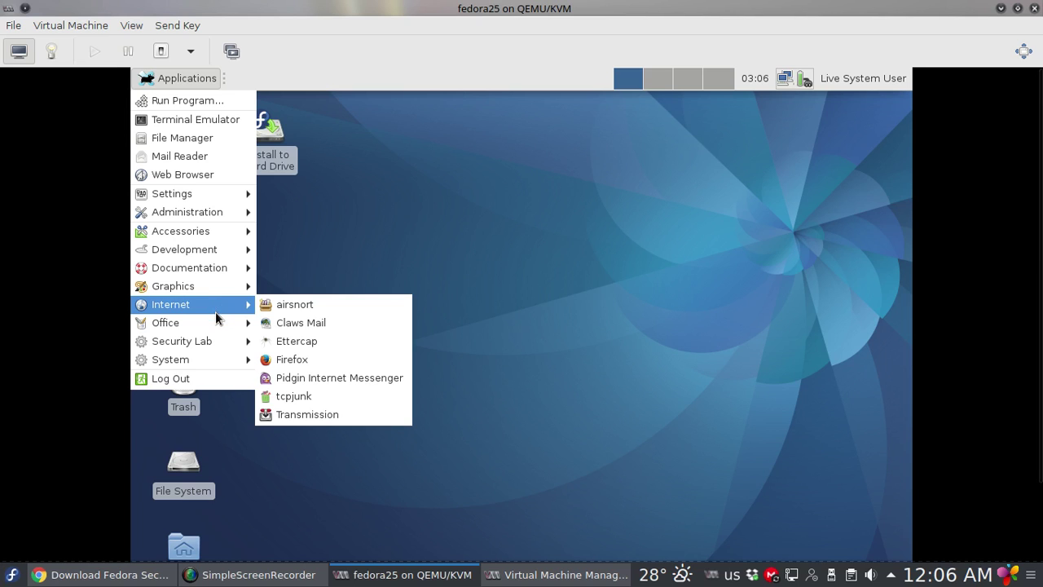
pyautogui.moveTo(211, 330)
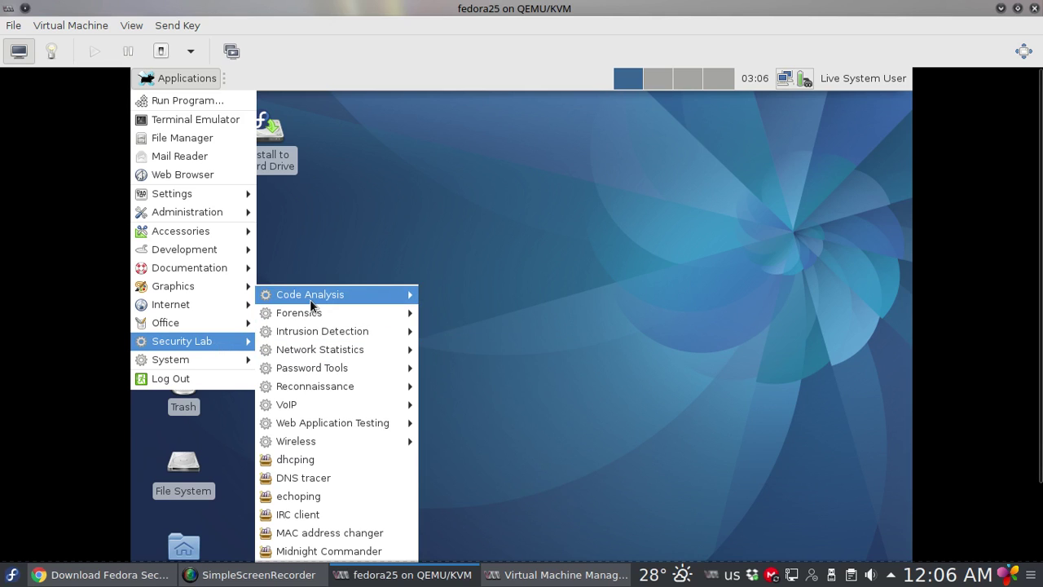
pyautogui.moveTo(309, 299)
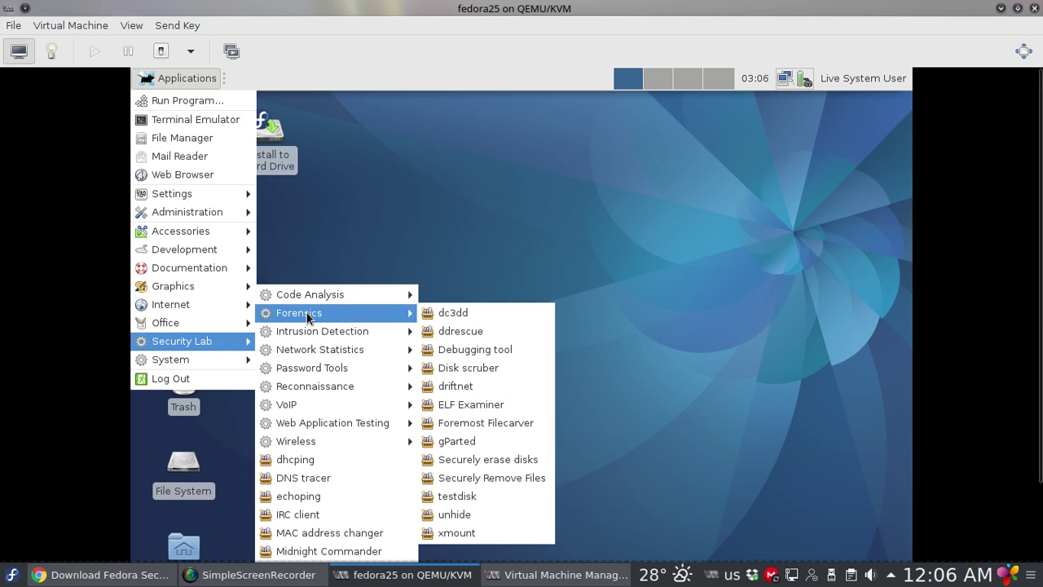
pyautogui.moveTo(308, 352)
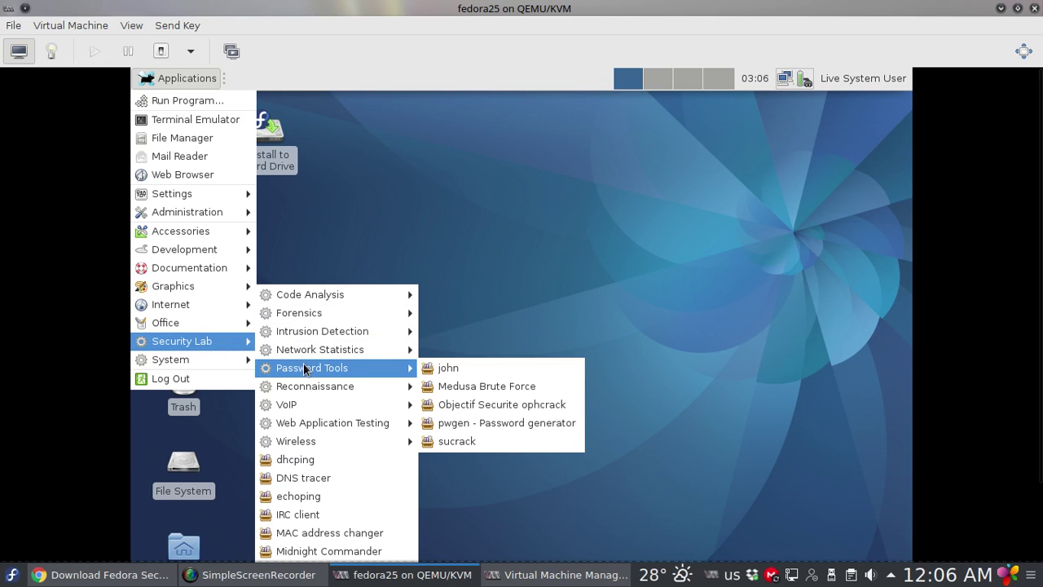
pyautogui.moveTo(304, 389)
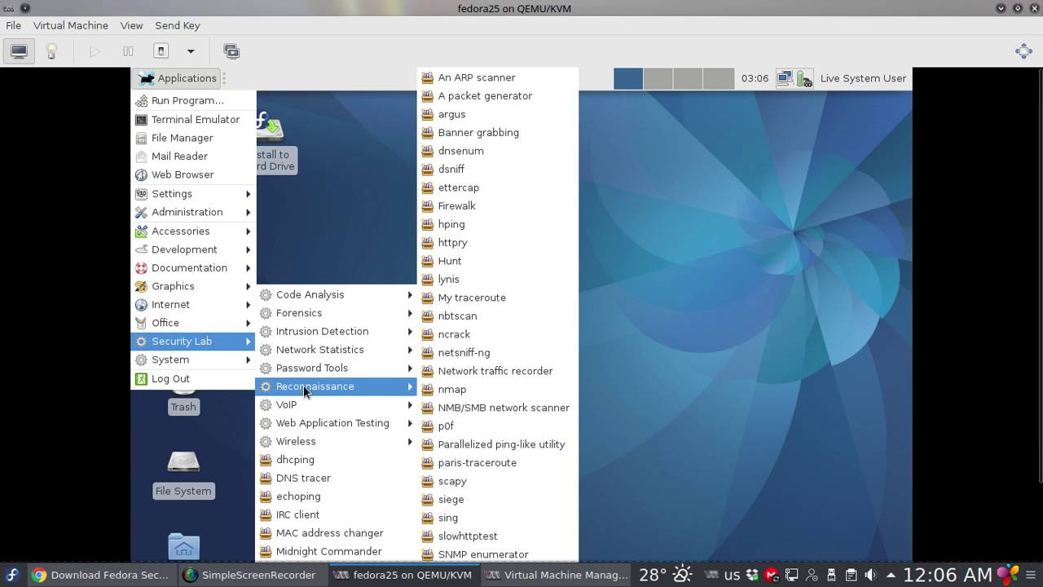
pyautogui.moveTo(305, 407)
pyautogui.moveTo(312, 426)
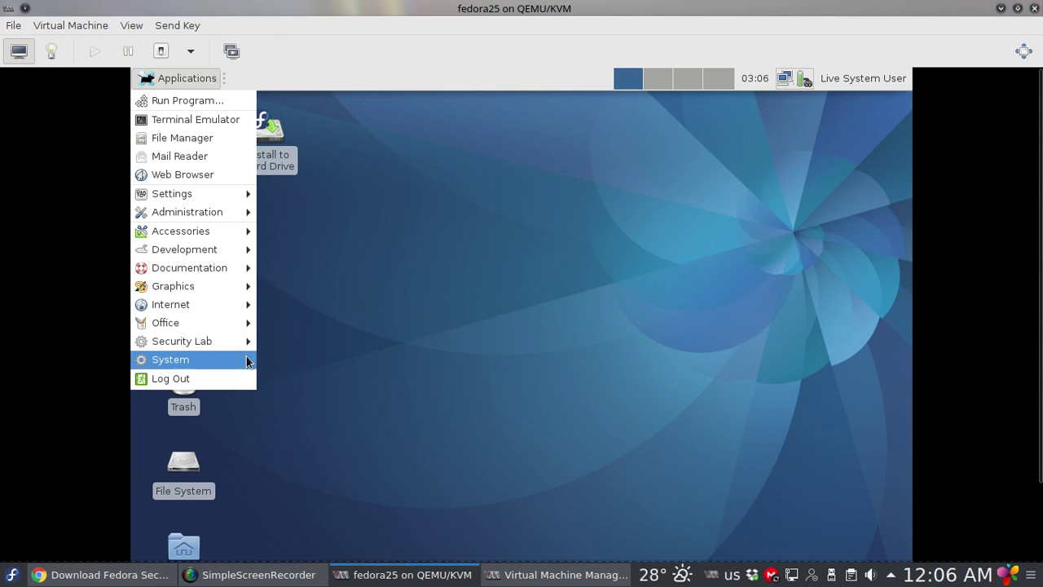
pyautogui.moveTo(236, 361)
# Close the guest menu and launch Install to Hard Drive to start the Anaconda installer
pyautogui.click(590, 306)
pyautogui.scroll(1, 521, 303)
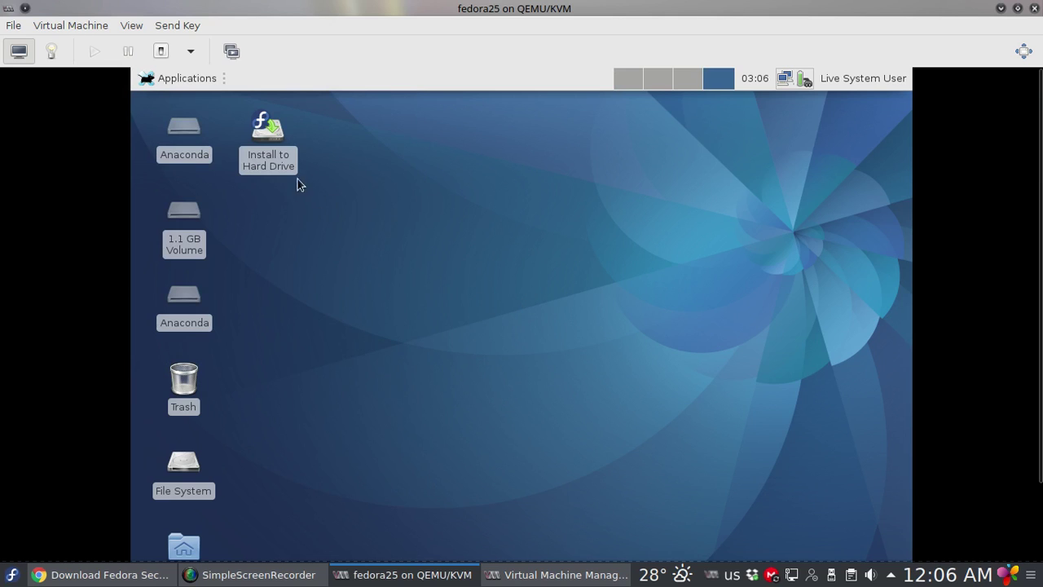
pyautogui.click(271, 138)
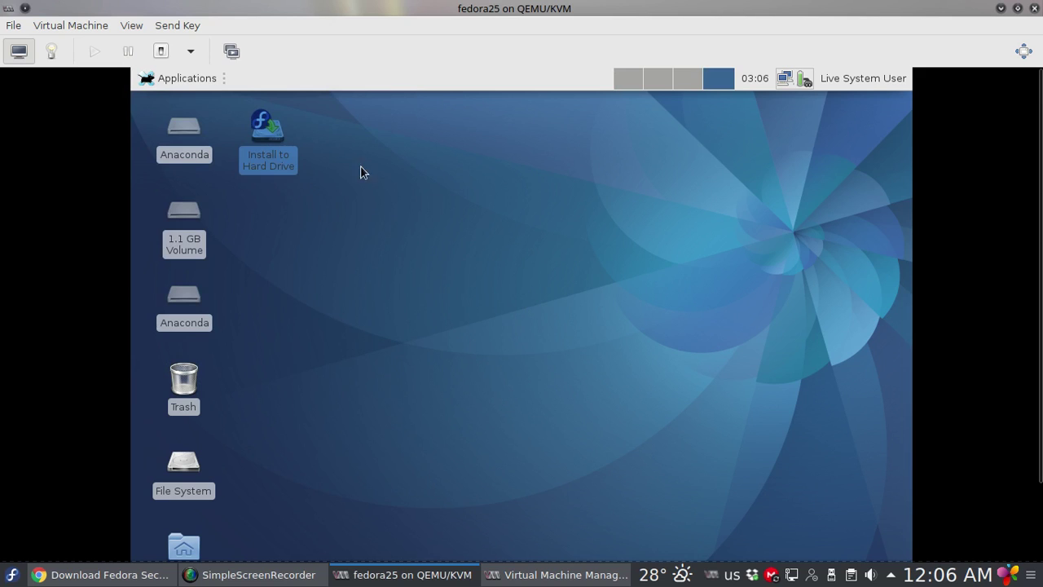
pyautogui.press('Return')
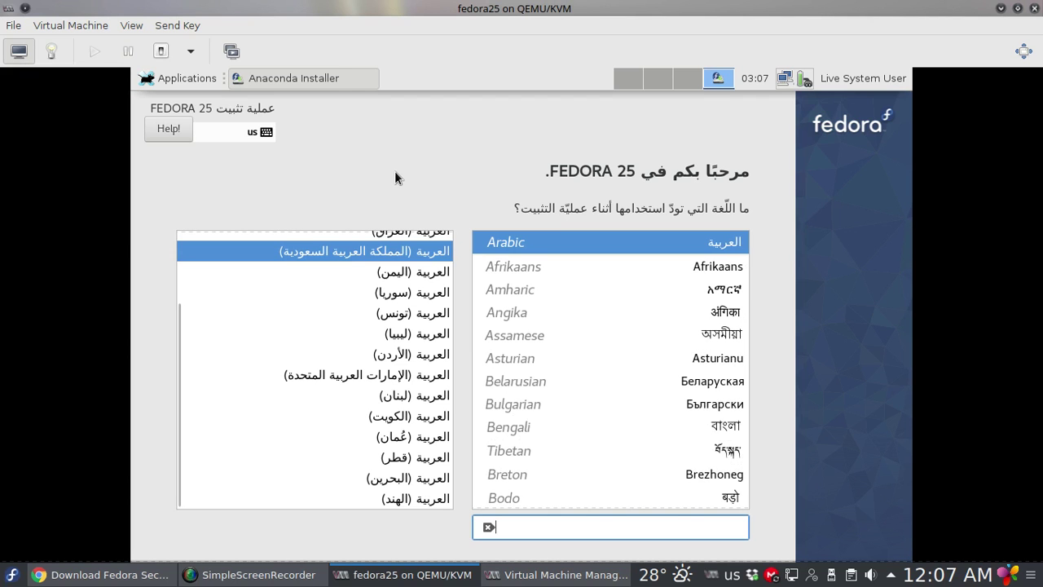
# Show the guest fullscreen and continue with English (United States) as the installer language
pyautogui.click(1023, 51)
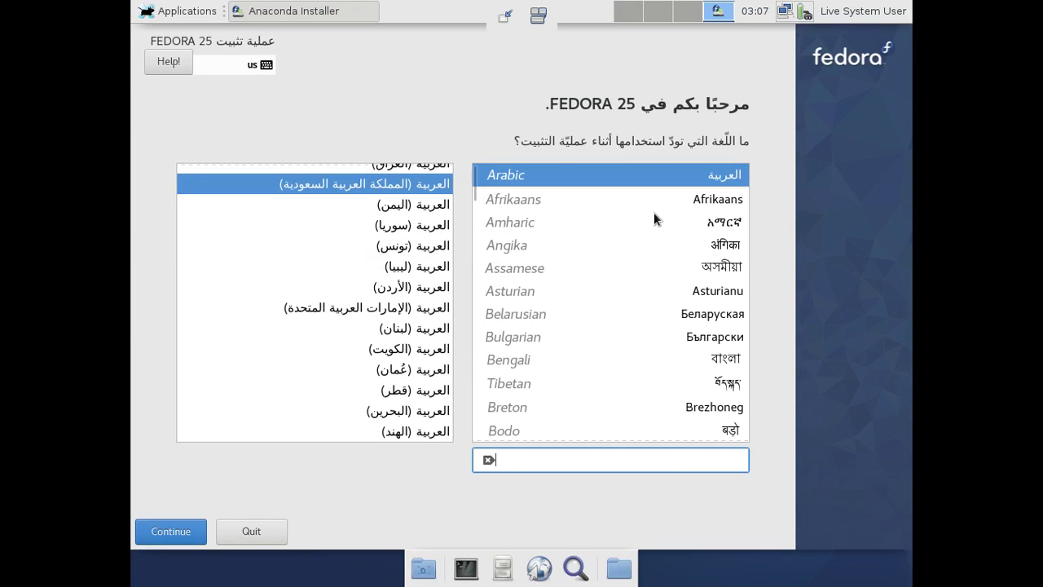
pyautogui.scroll(-2, 676, 209)
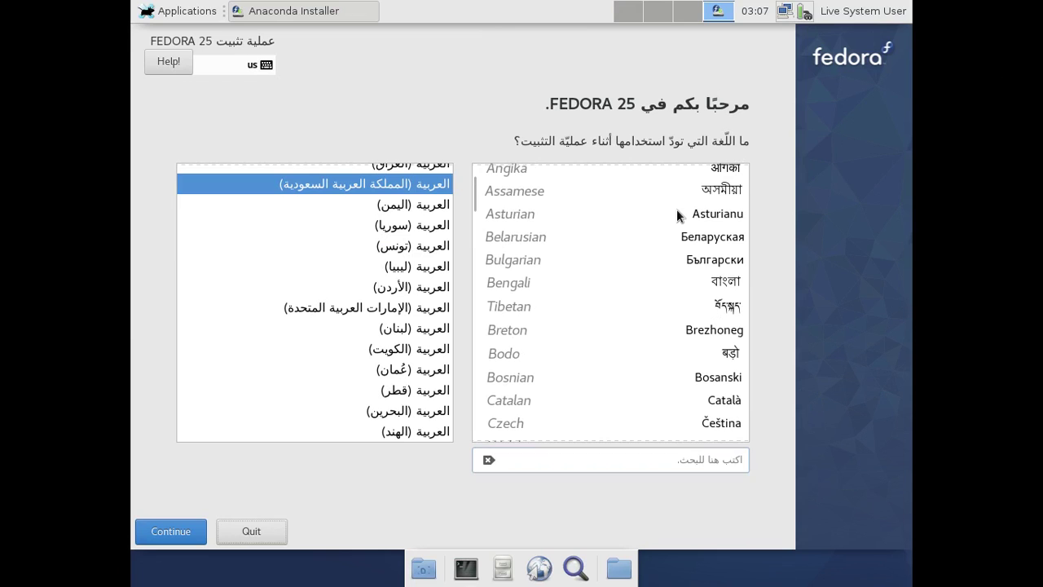
pyautogui.scroll(-5, 676, 211)
pyautogui.scroll(-3, 676, 219)
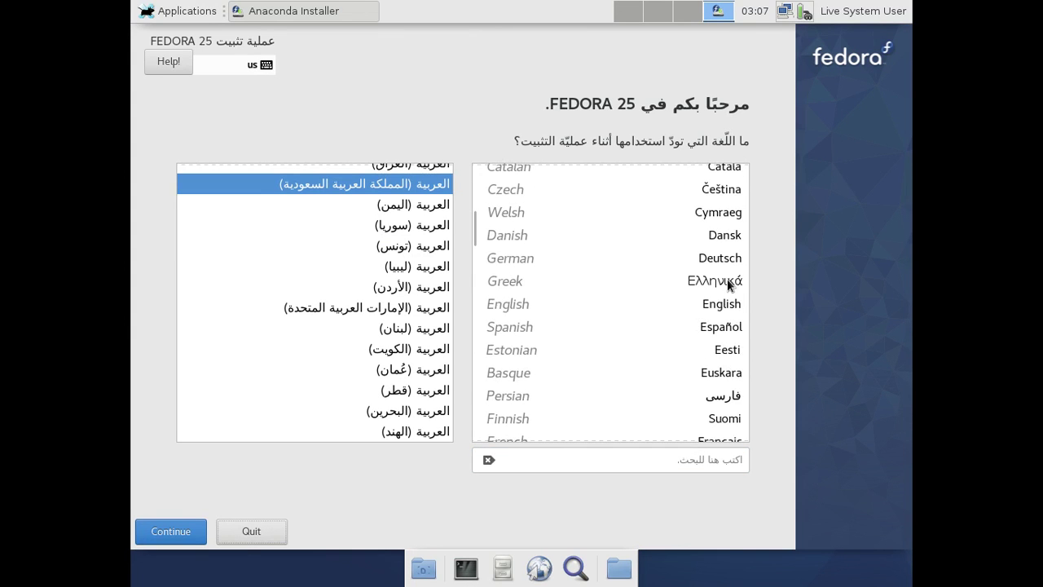
pyautogui.click(723, 302)
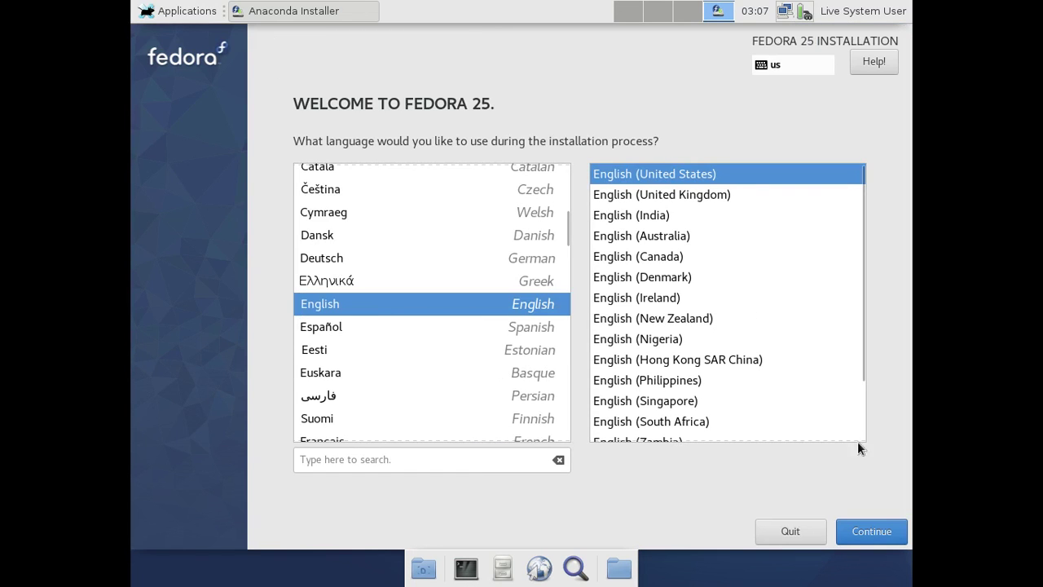
pyautogui.click(866, 531)
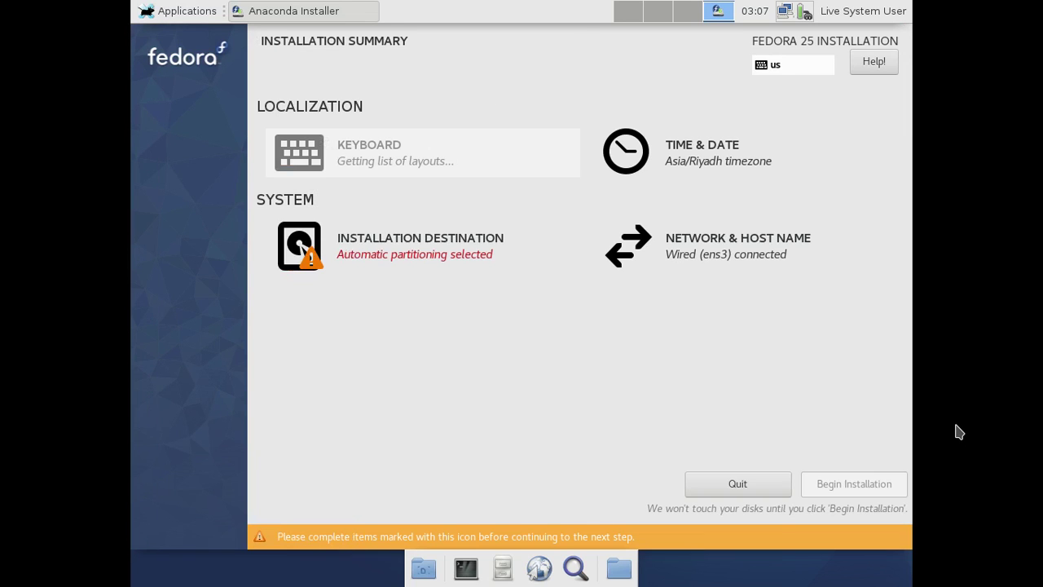
# Review the Asia/Riyadh time zone in Time & Date, then go to Network & Host Name
pyautogui.click(703, 155)
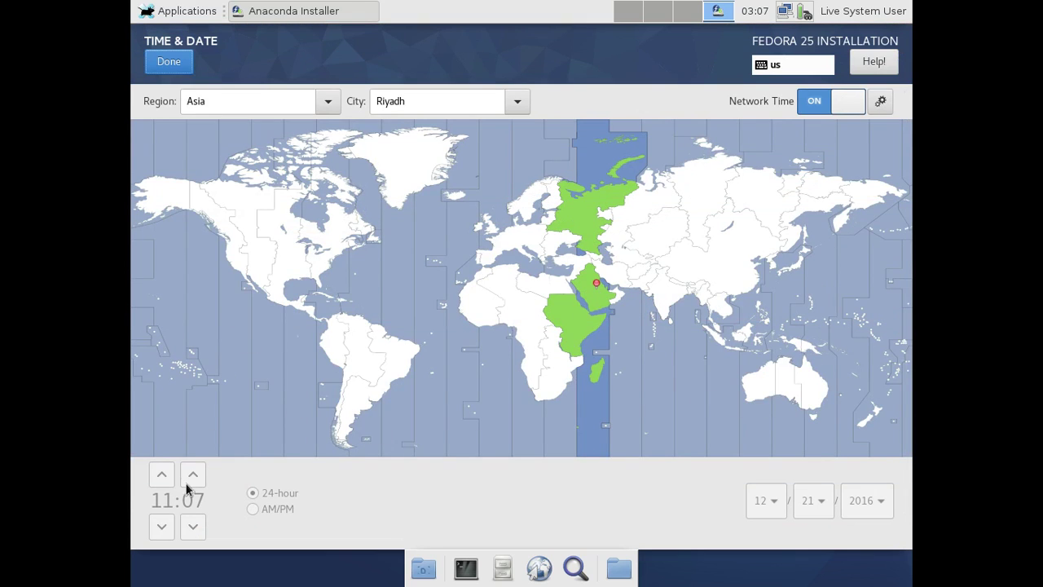
pyautogui.click(168, 64)
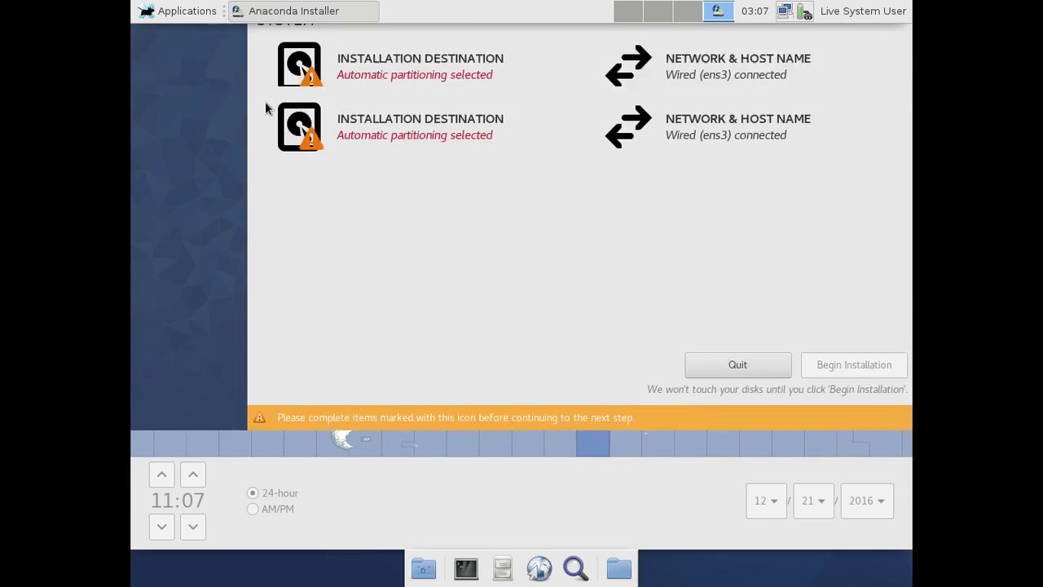
pyautogui.click(747, 259)
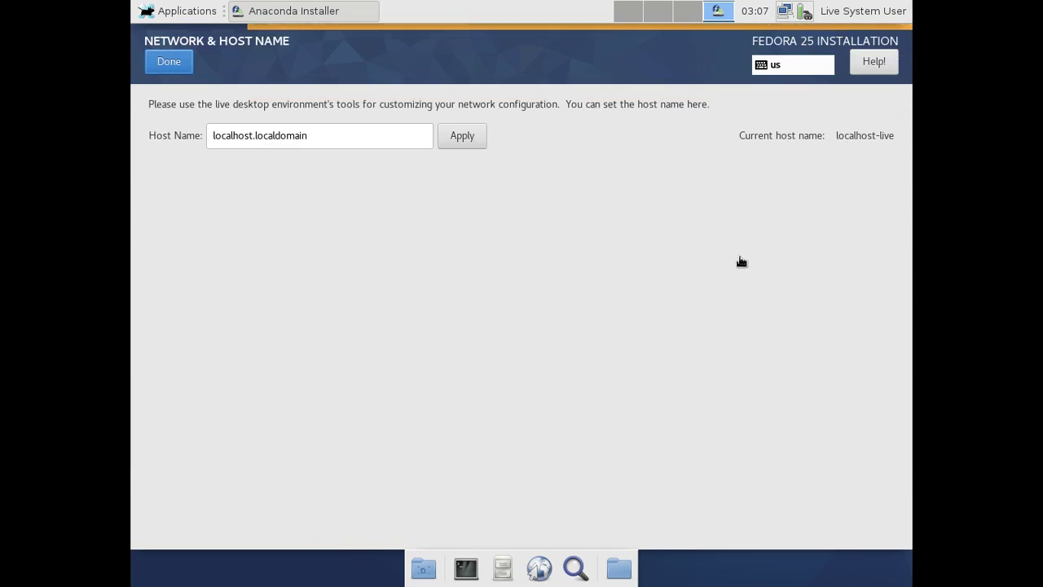
# Change the host name to fedora-lan-2, apply it, and return to the installation summary
pyautogui.moveTo(321, 138); pyautogui.dragTo(192, 133)
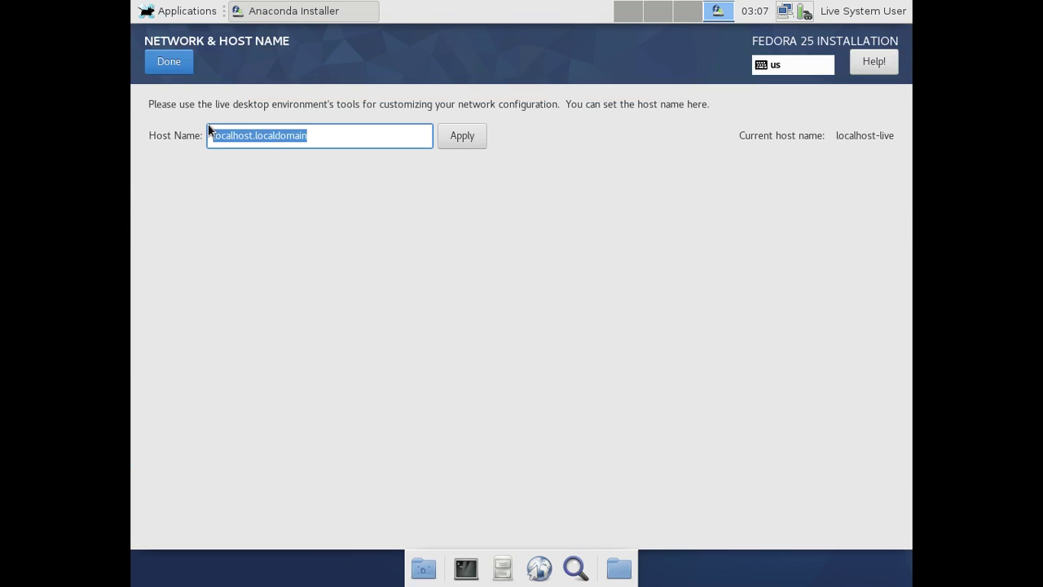
pyautogui.write('lo')
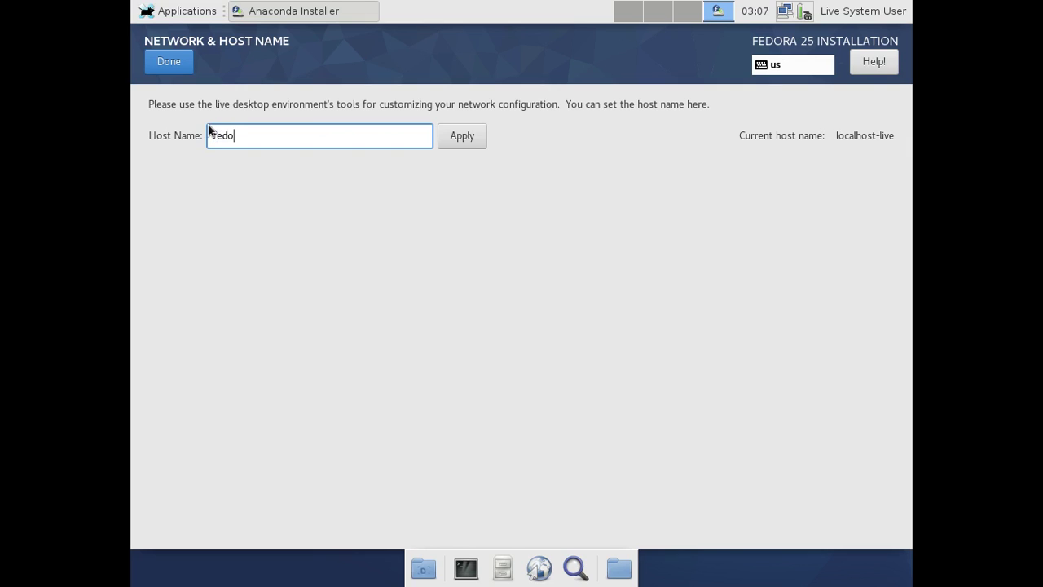
pyautogui.write('ra-')
pyautogui.write('lan-2')
pyautogui.click(463, 140)
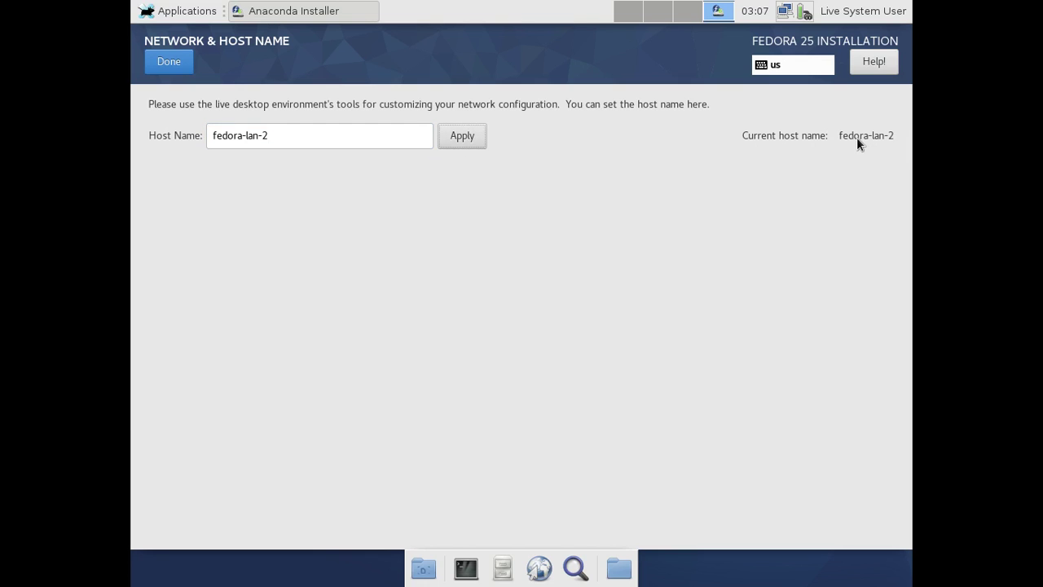
pyautogui.click(167, 68)
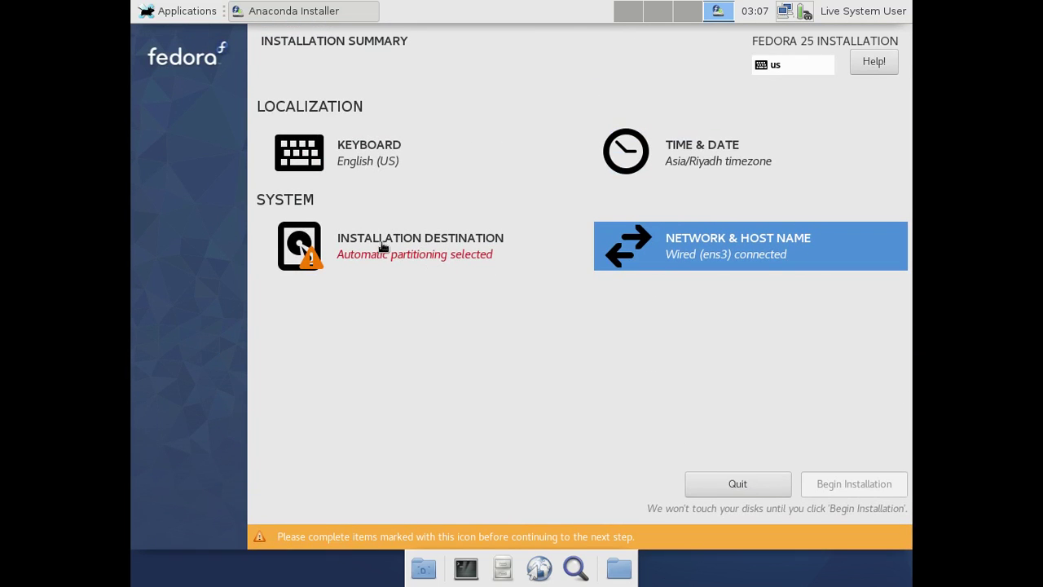
pyautogui.click(409, 252)
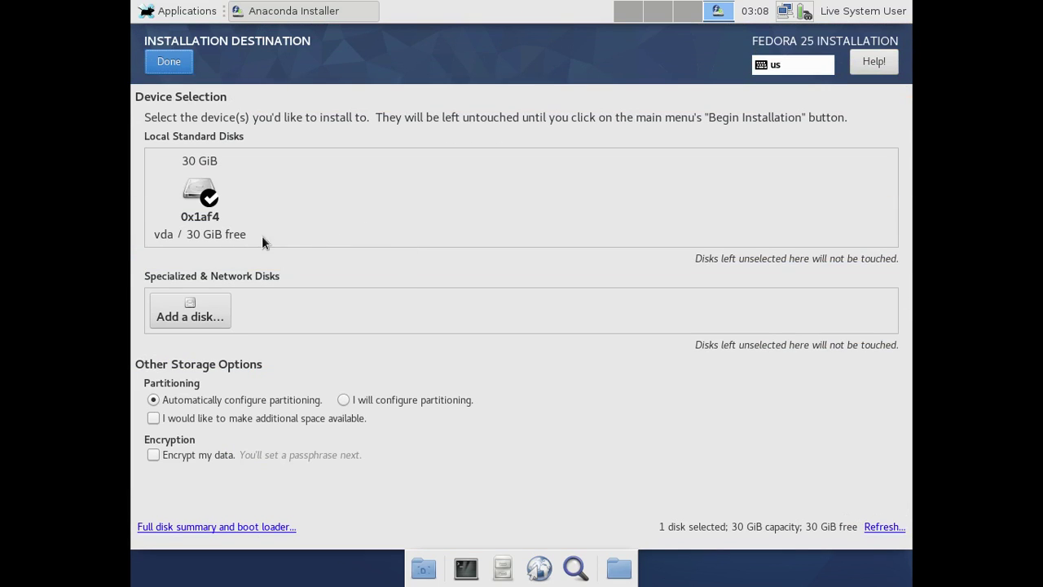
# Target the 30 GiB vda disk with automatic partitioning and begin the installation
pyautogui.click(194, 197)
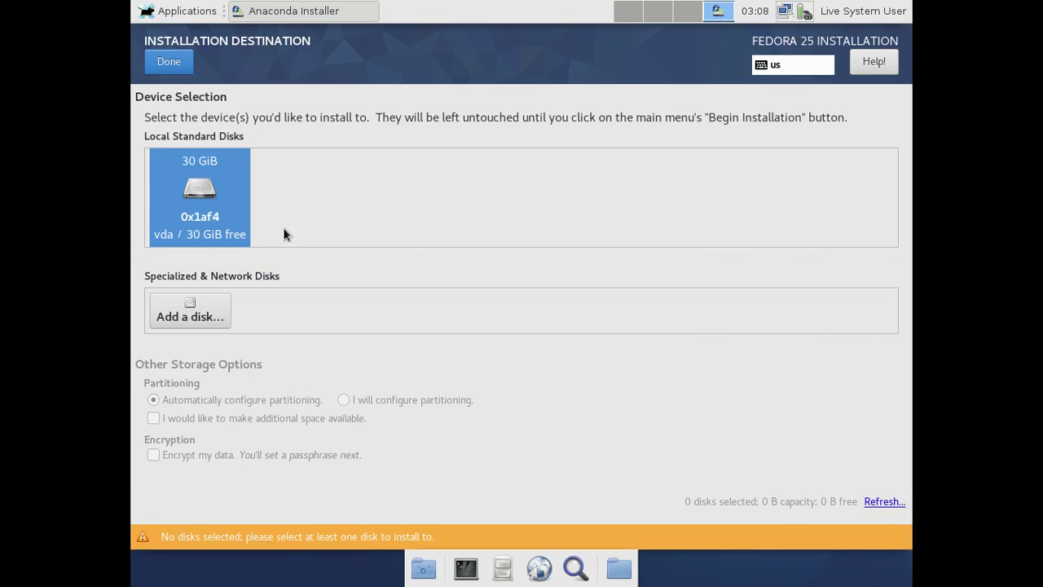
pyautogui.click(217, 206)
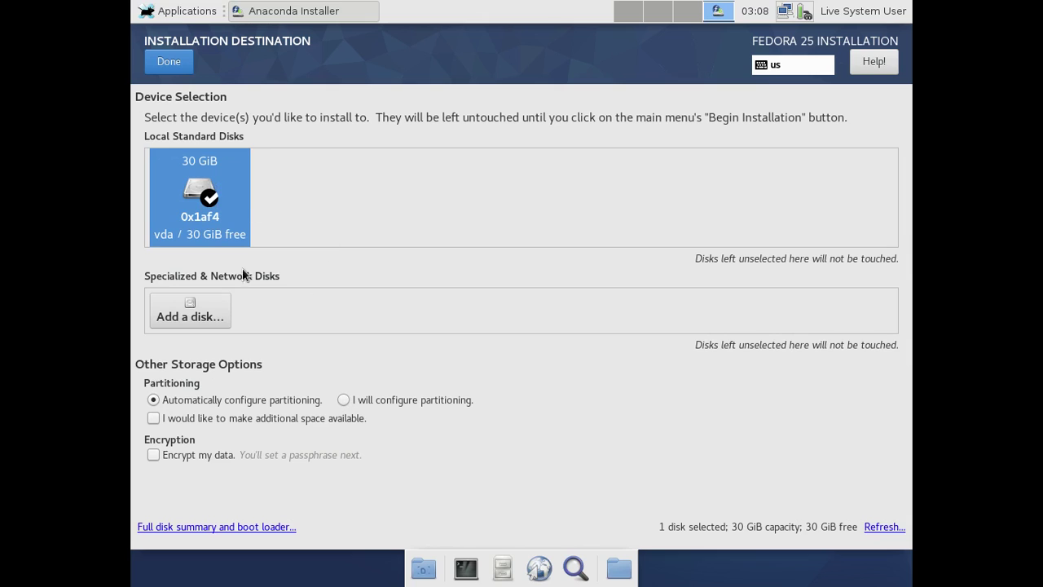
pyautogui.click(171, 65)
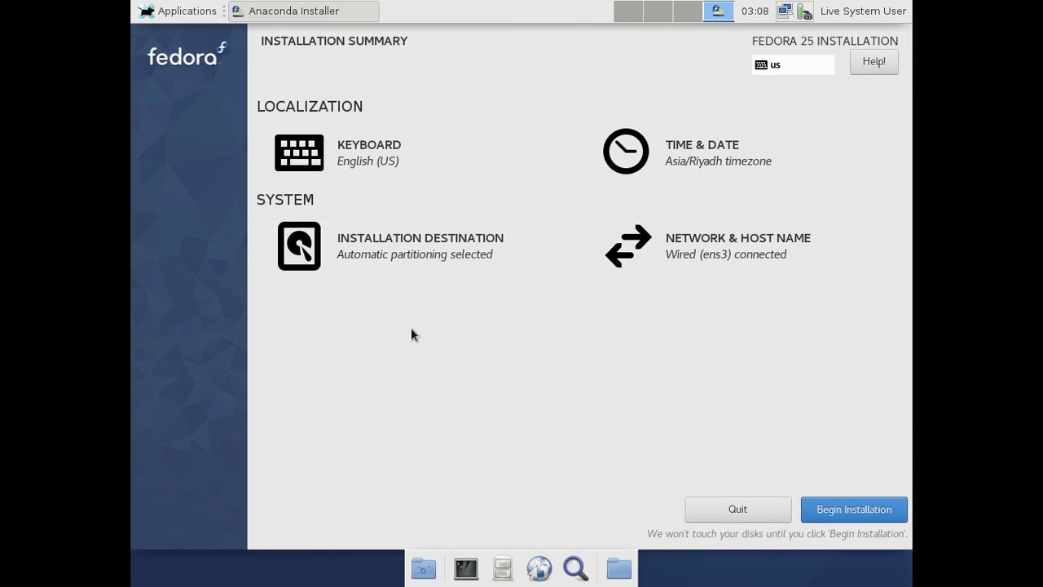
pyautogui.click(851, 505)
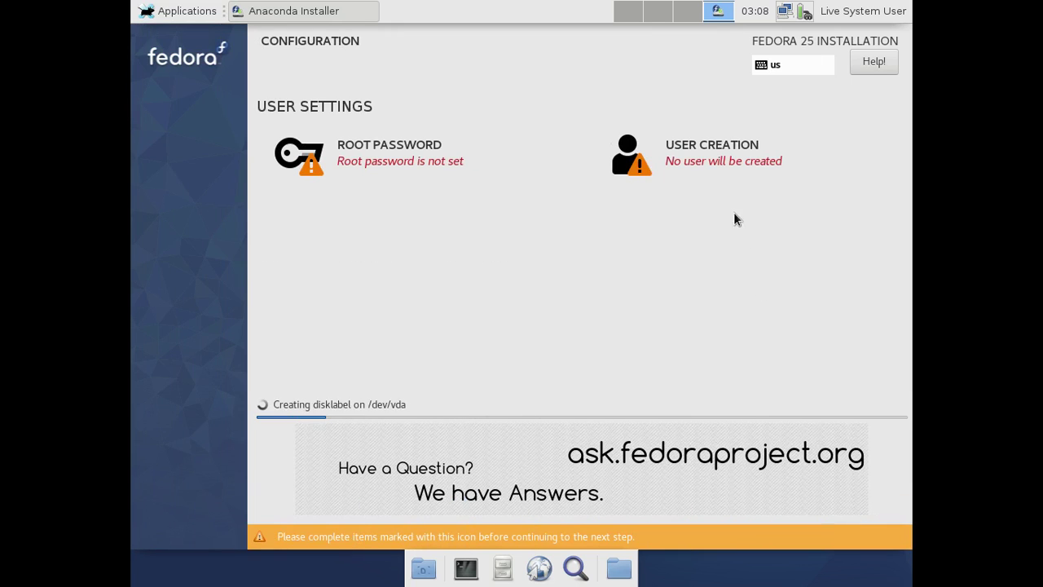
# In User Creation, enter the new user's full name and a custom user name
pyautogui.click(701, 161)
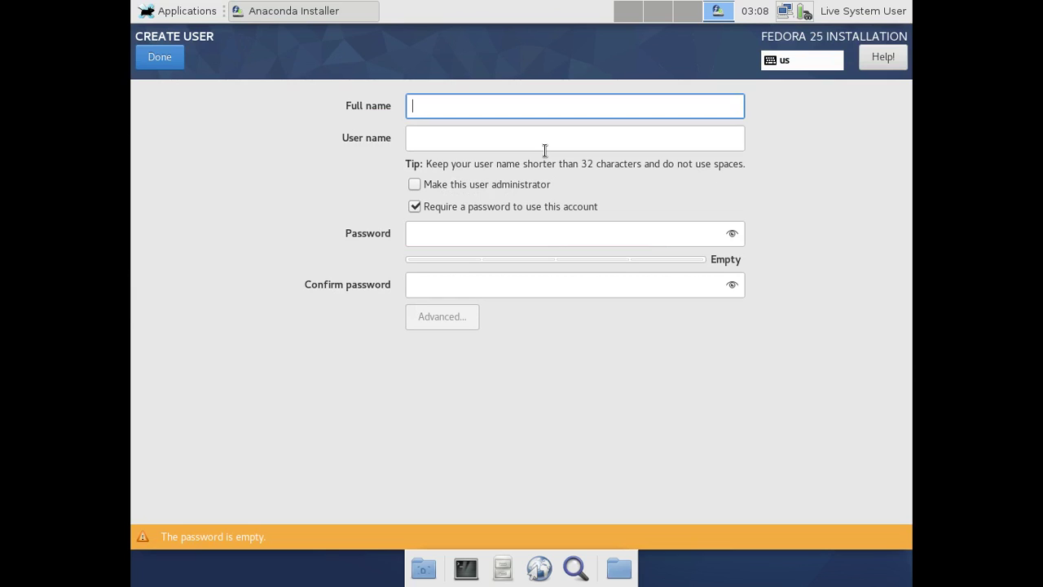
pyautogui.write('2')
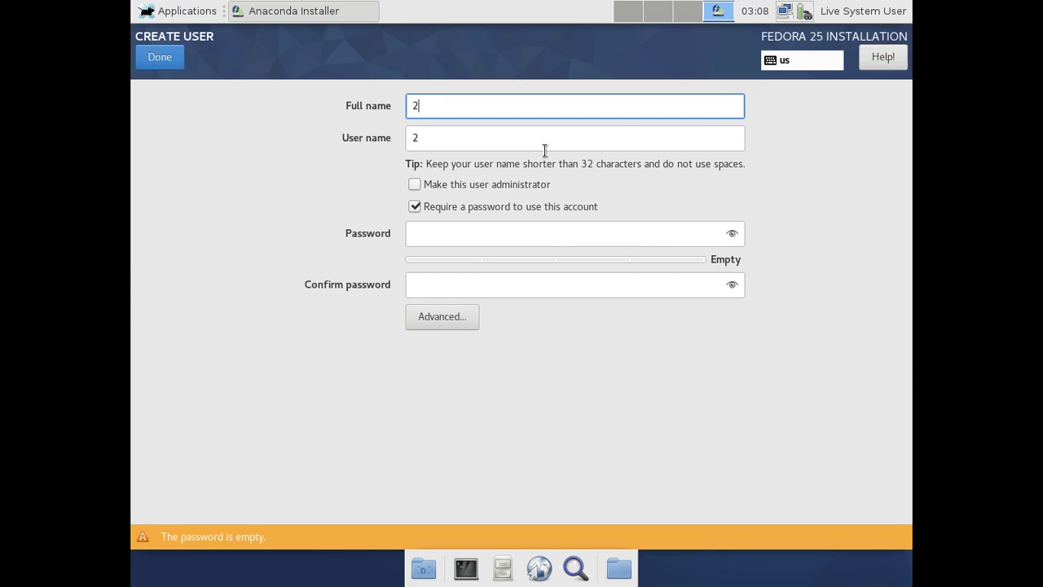
pyautogui.write('linux.org')
pyautogui.moveTo(466, 142); pyautogui.dragTo(400, 144)
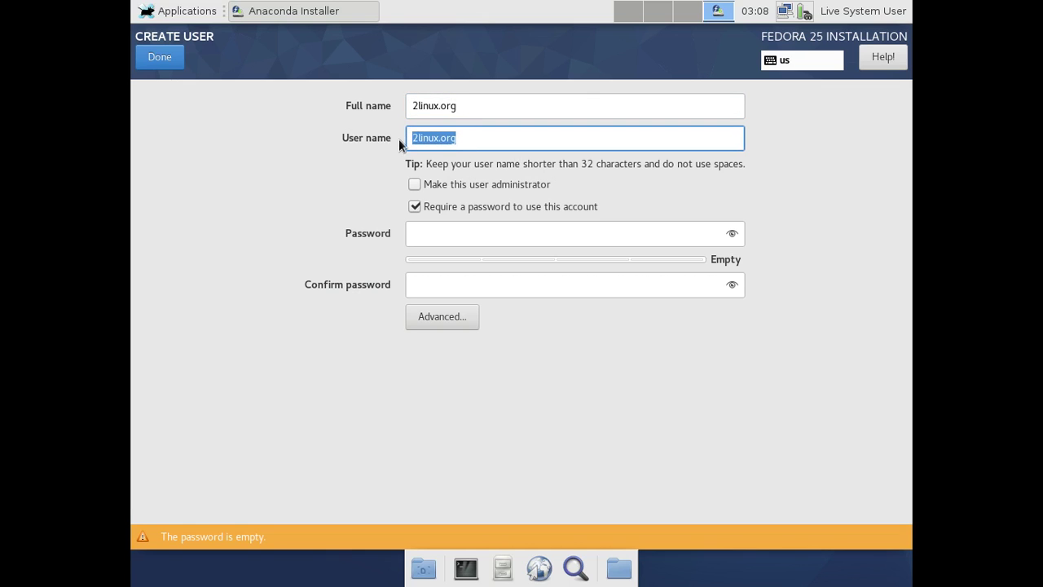
pyautogui.write('foua')
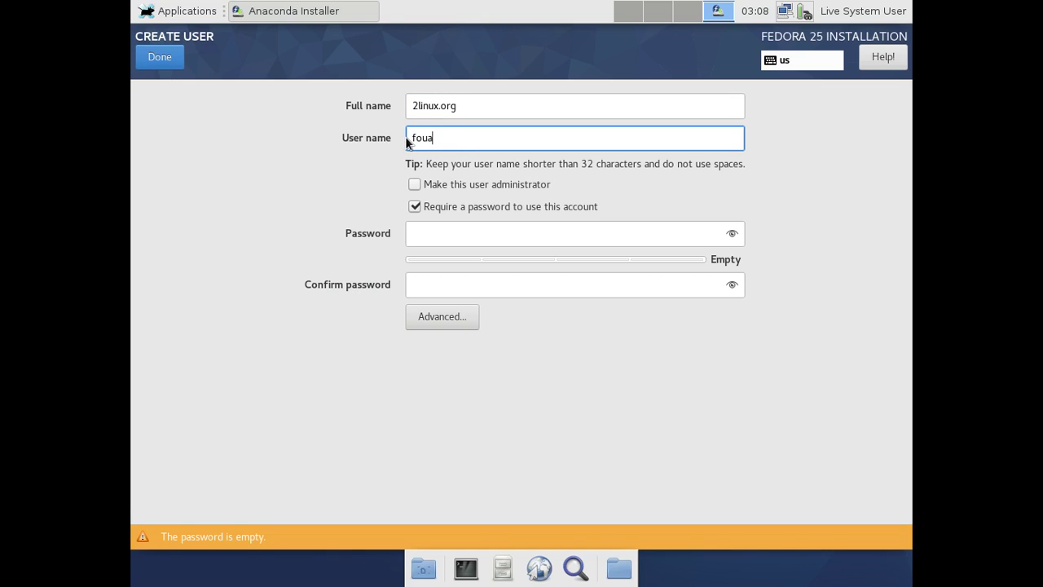
pyautogui.write('d')
# Make the user an administrator and set a confirmed account password
pyautogui.click(415, 186)
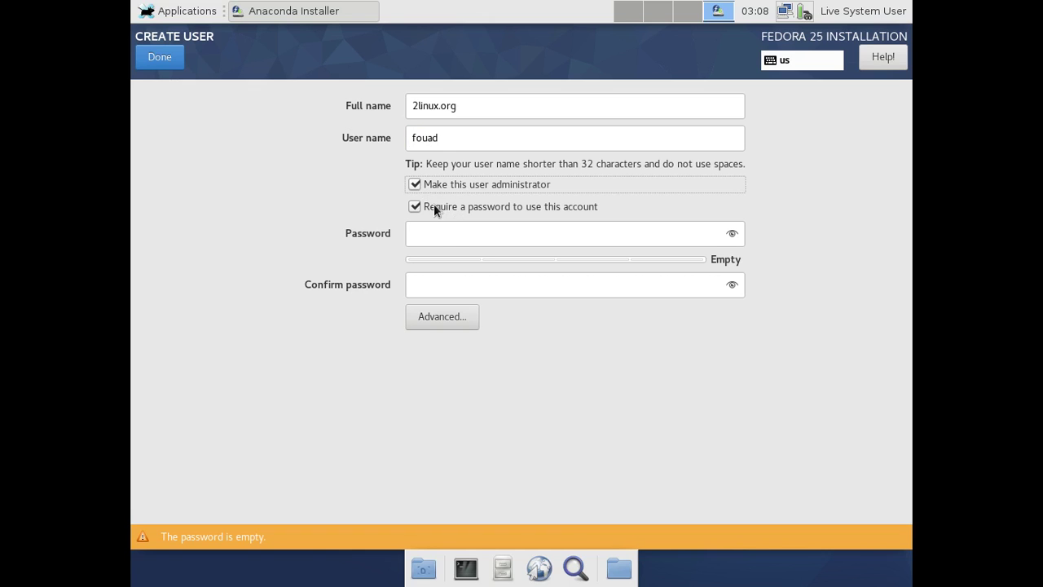
pyautogui.click(444, 233)
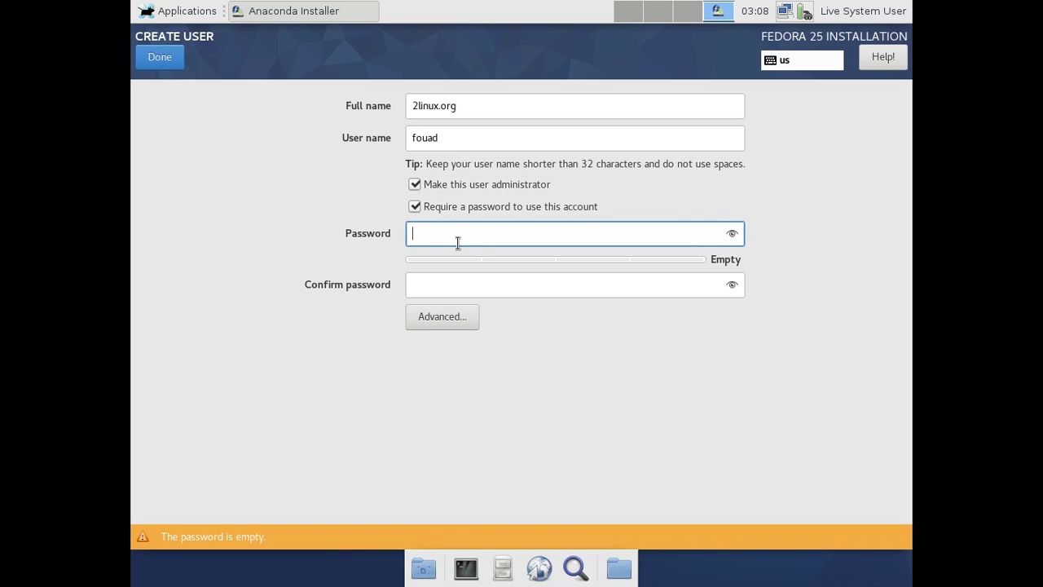
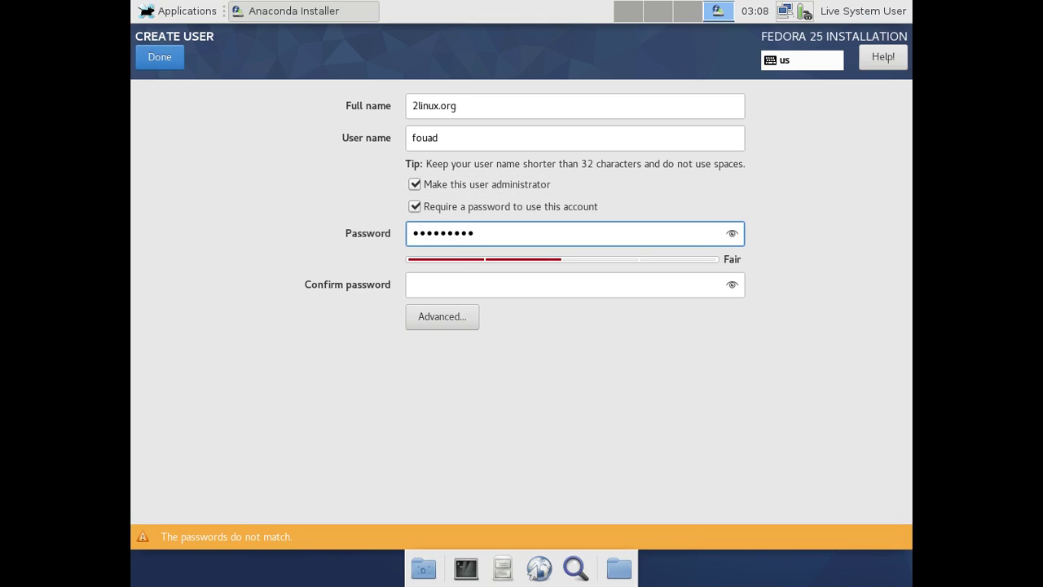
pyautogui.press('Tab')
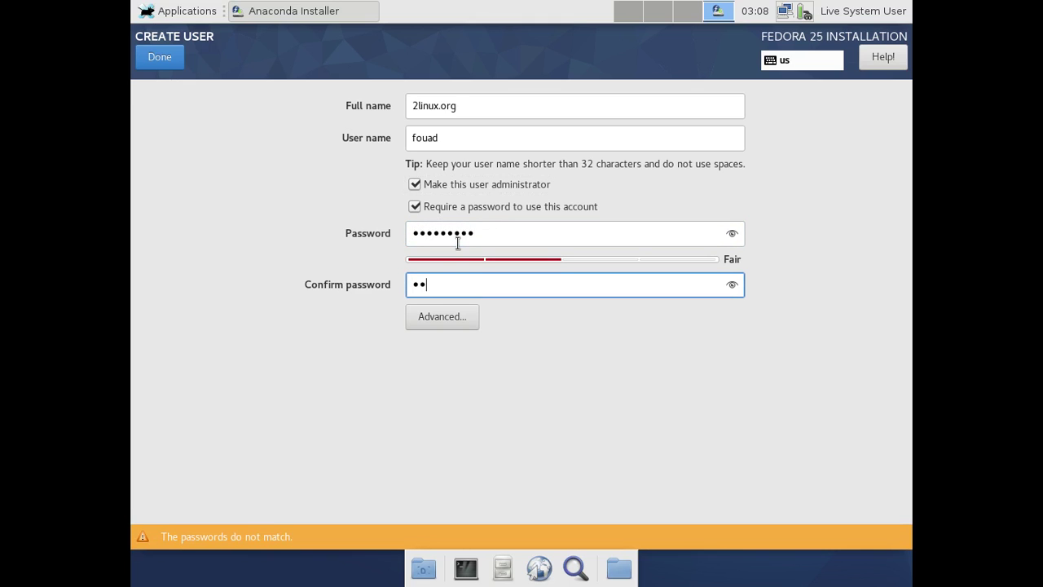
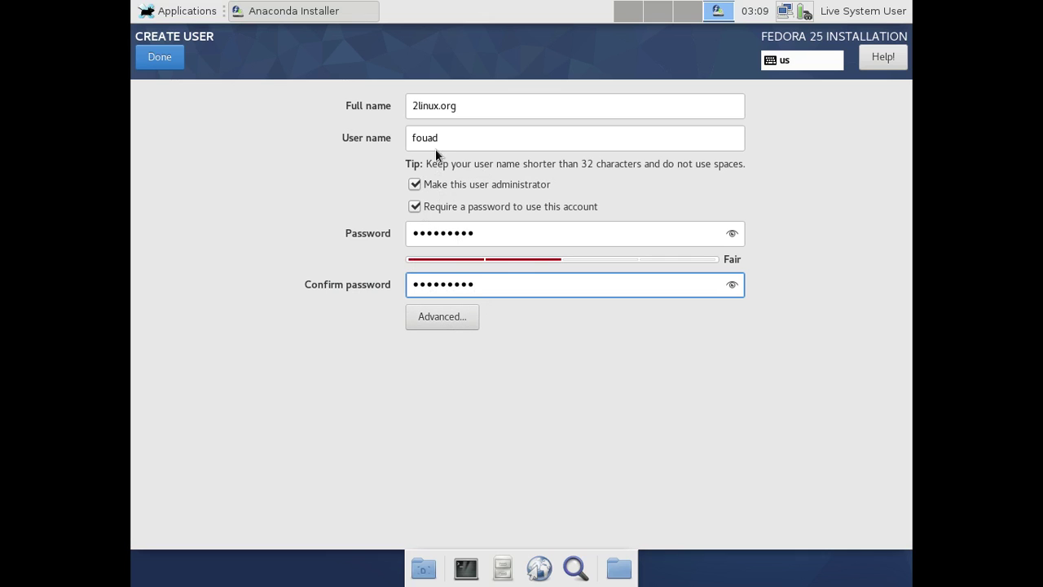
pyautogui.click(154, 58)
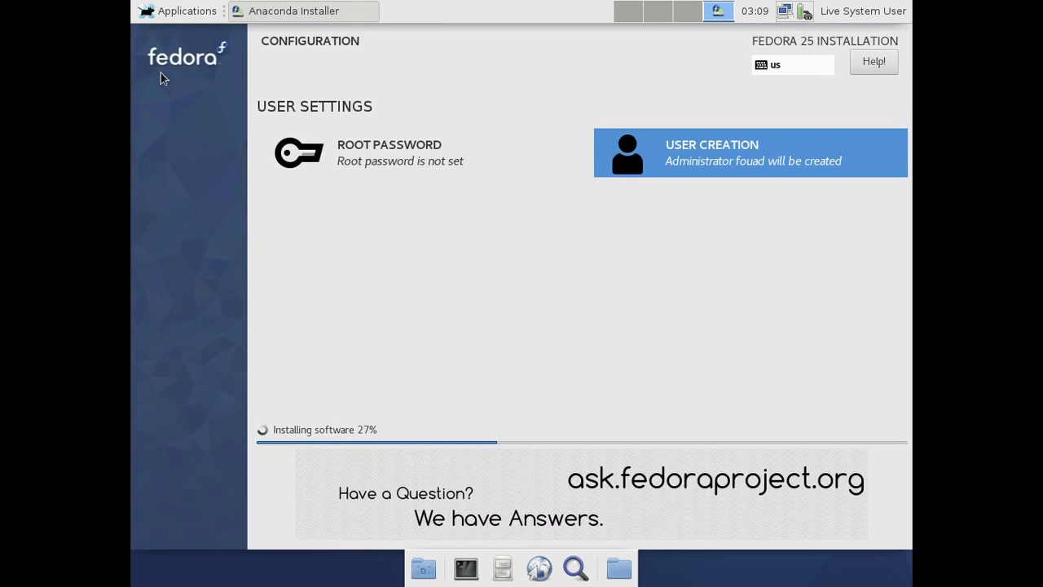
# Enter and confirm the root password, then return to the configuration screen
pyautogui.click(387, 155)
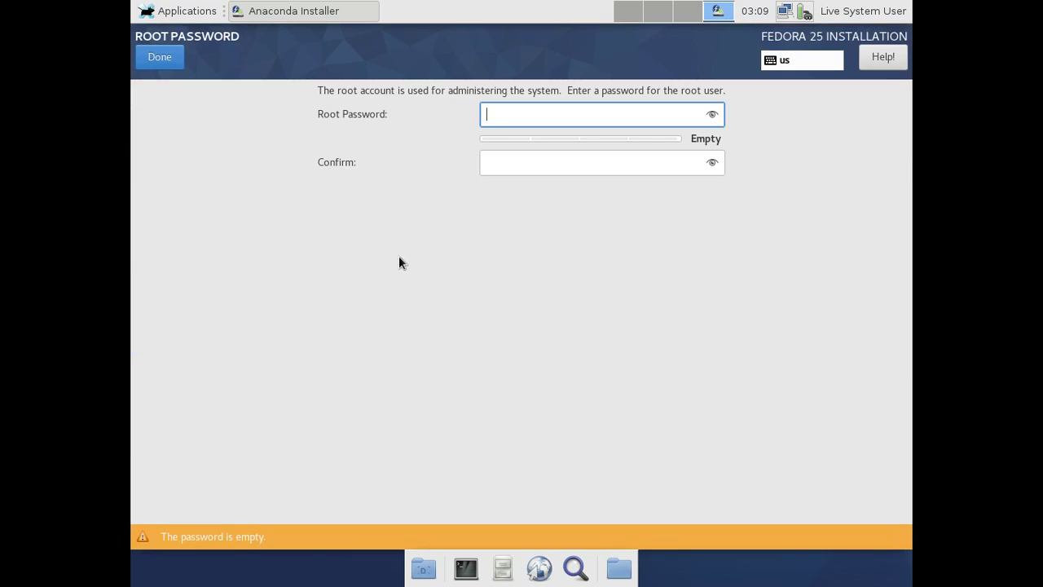
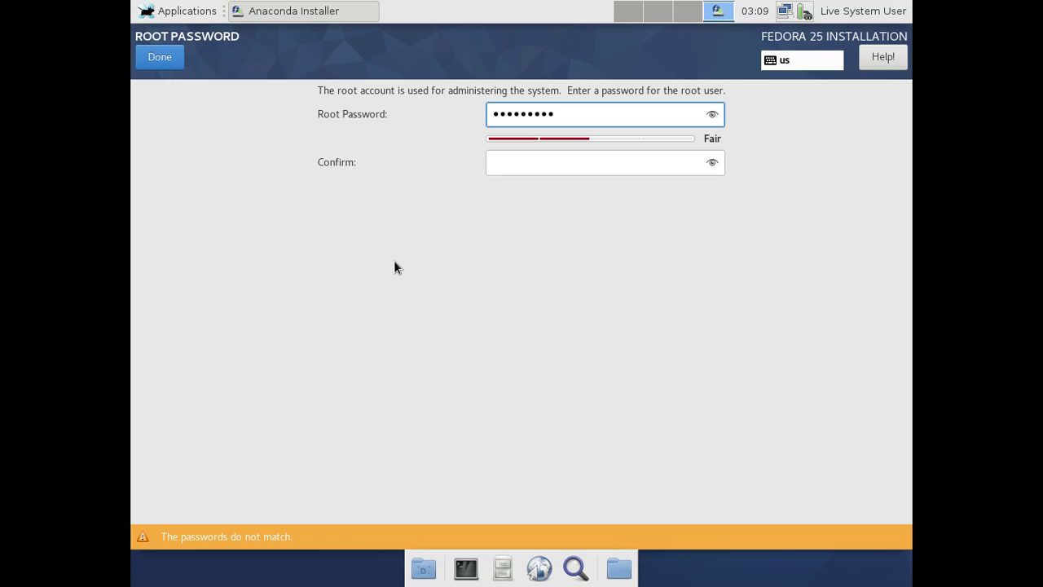
pyautogui.press('Tab')
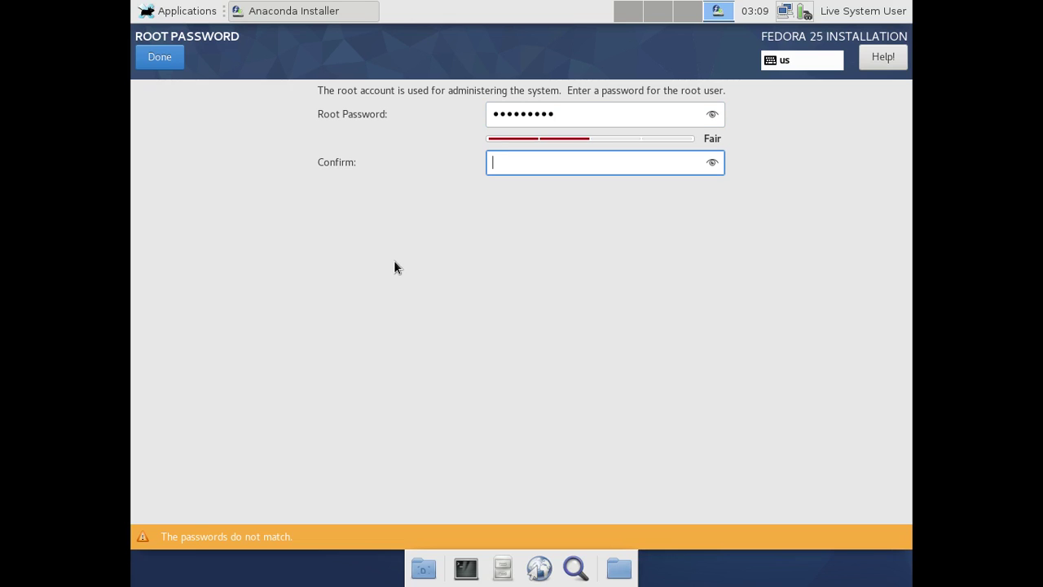
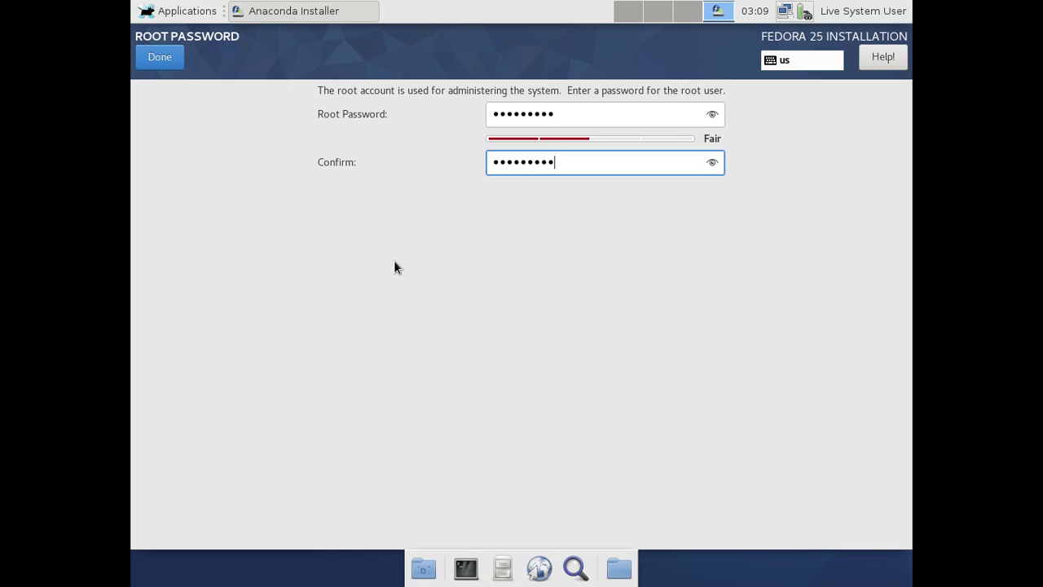
pyautogui.click(168, 62)
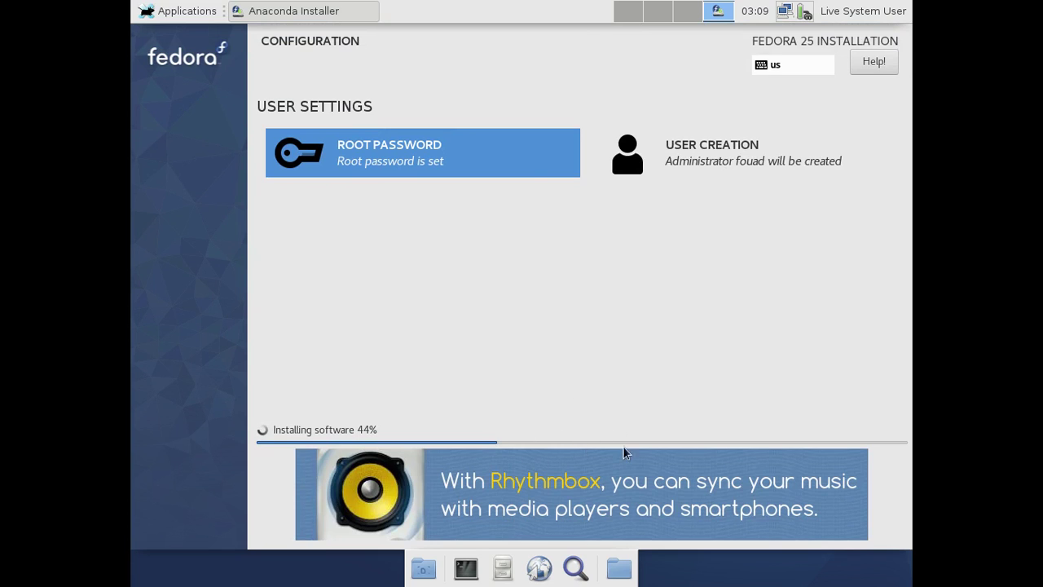
# Resume the screen recording on the host and put the guest view back in fullscreen
pyautogui.moveTo(436, 3)
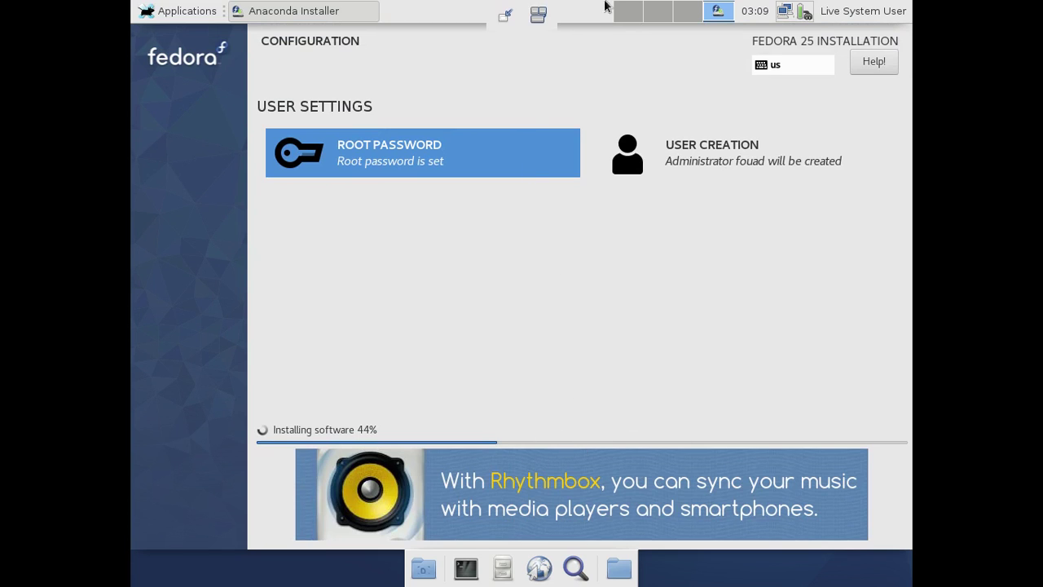
pyautogui.click(505, 17)
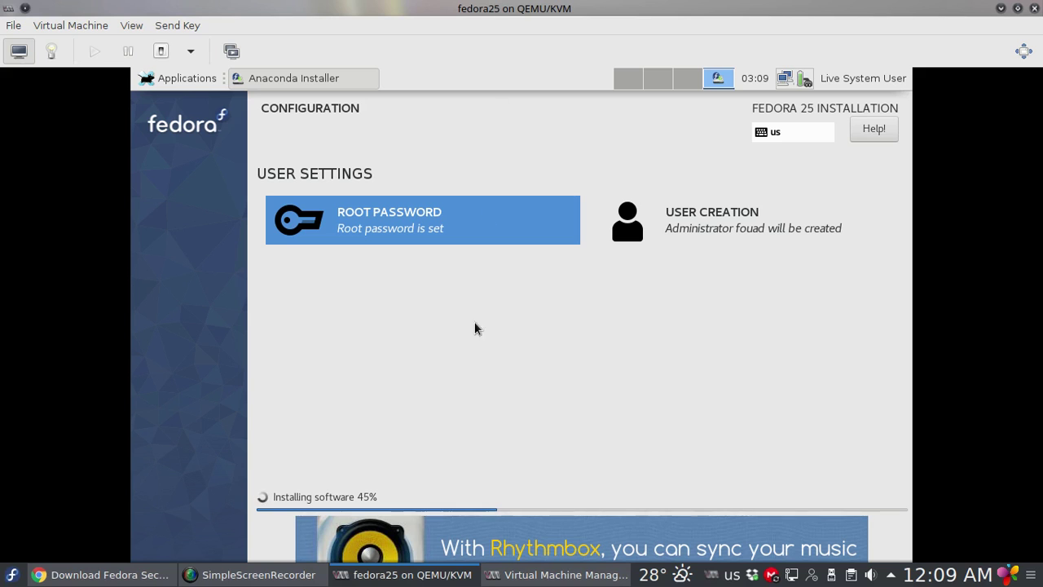
pyautogui.click(267, 577)
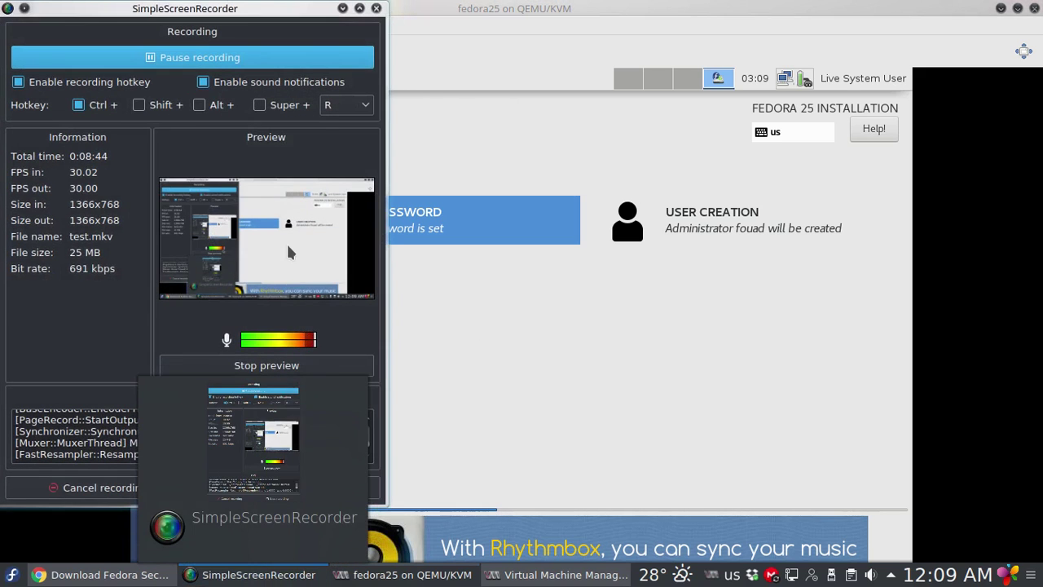
pyautogui.click(207, 57)
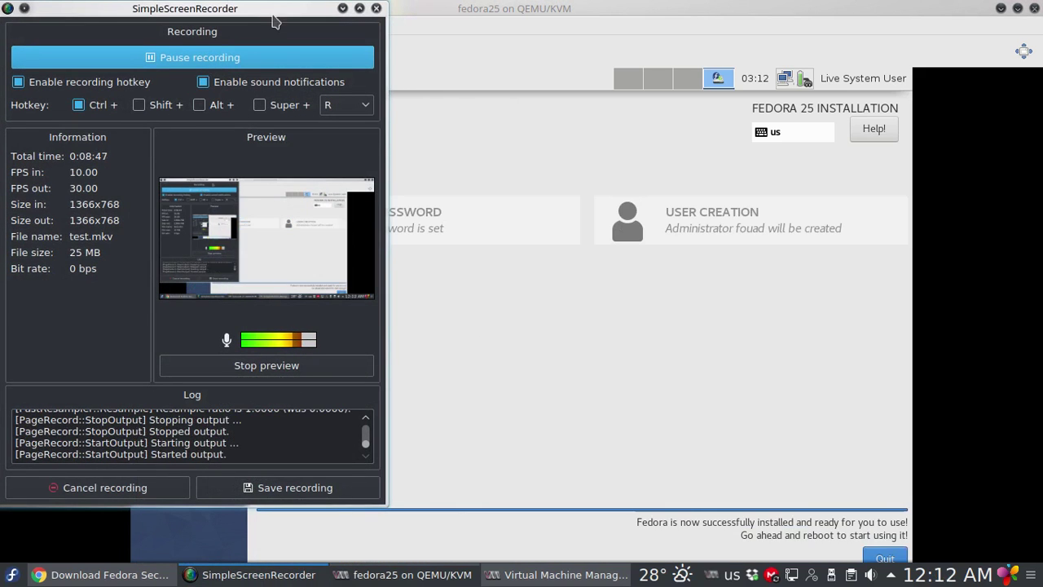
pyautogui.click(342, 8)
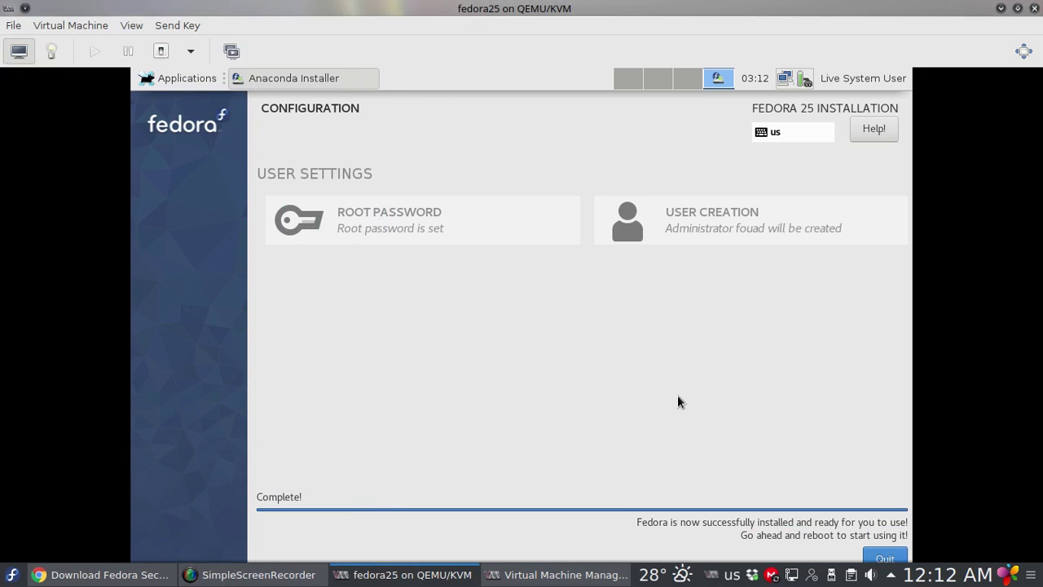
pyautogui.click(1023, 51)
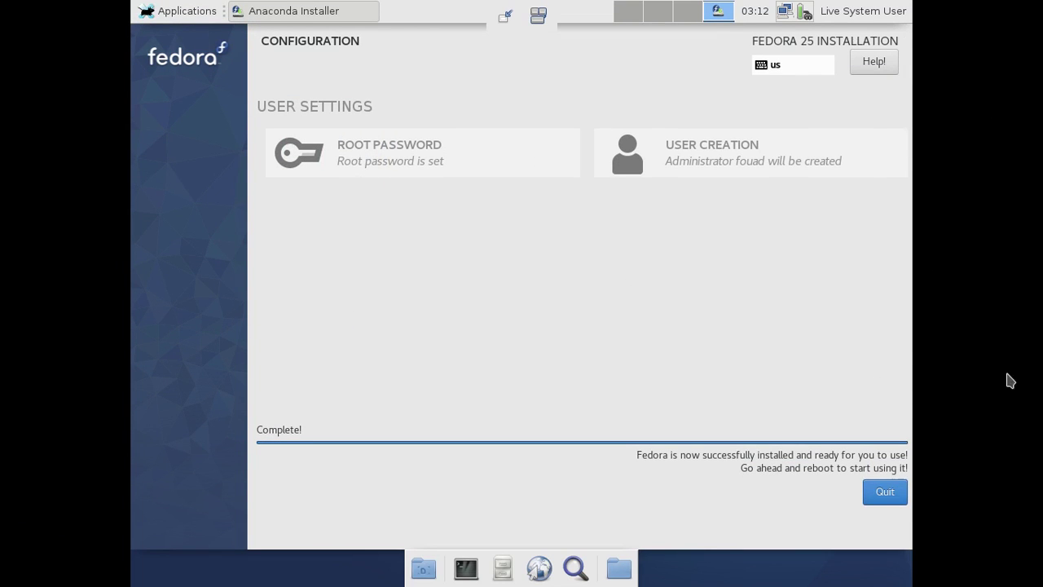
# Quit the finished installer and choose Log Out from the Applications menu
pyautogui.click(883, 492)
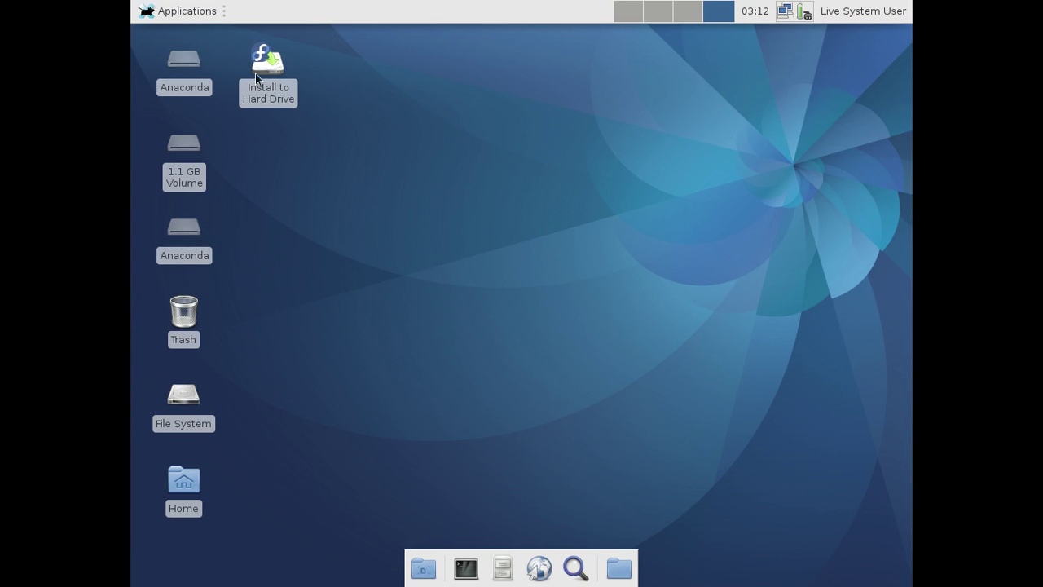
pyautogui.click(172, 18)
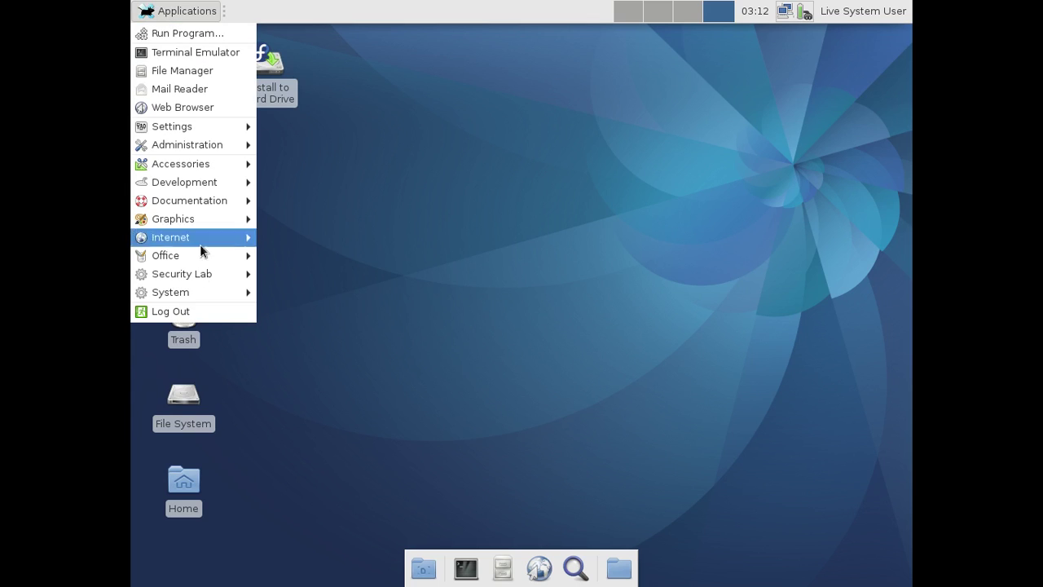
pyautogui.click(198, 316)
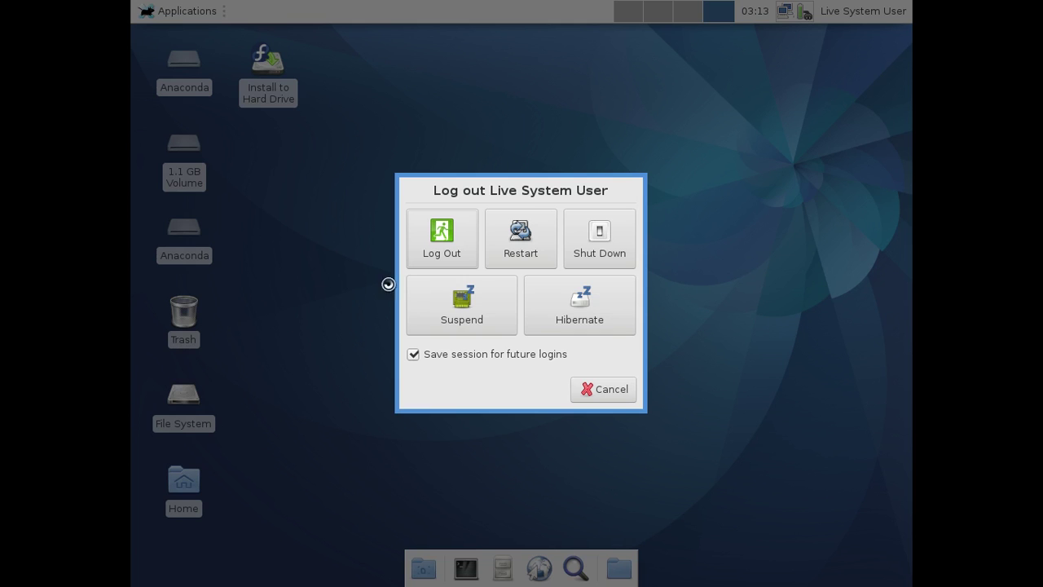
# Restart into the installed fedora-lan-2 system, view it fullscreen, and log in with the user's password
pyautogui.click(519, 255)
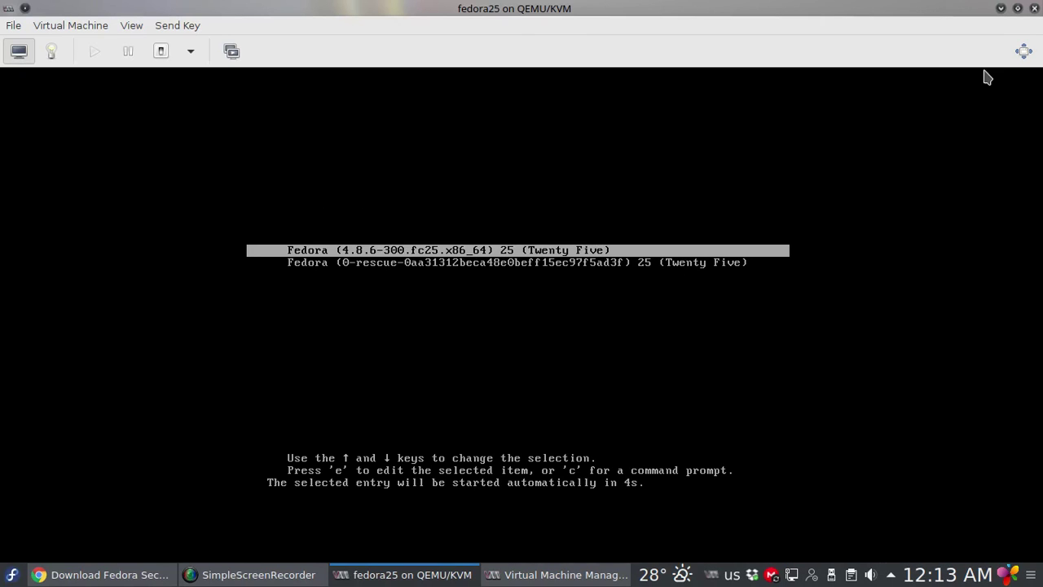
pyautogui.click(1022, 52)
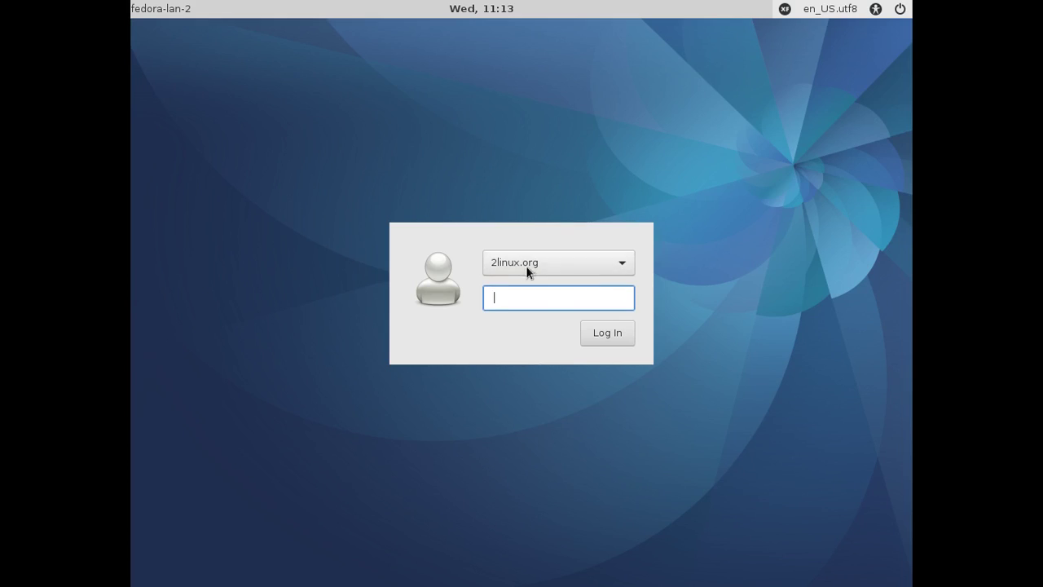
pyautogui.write('••')
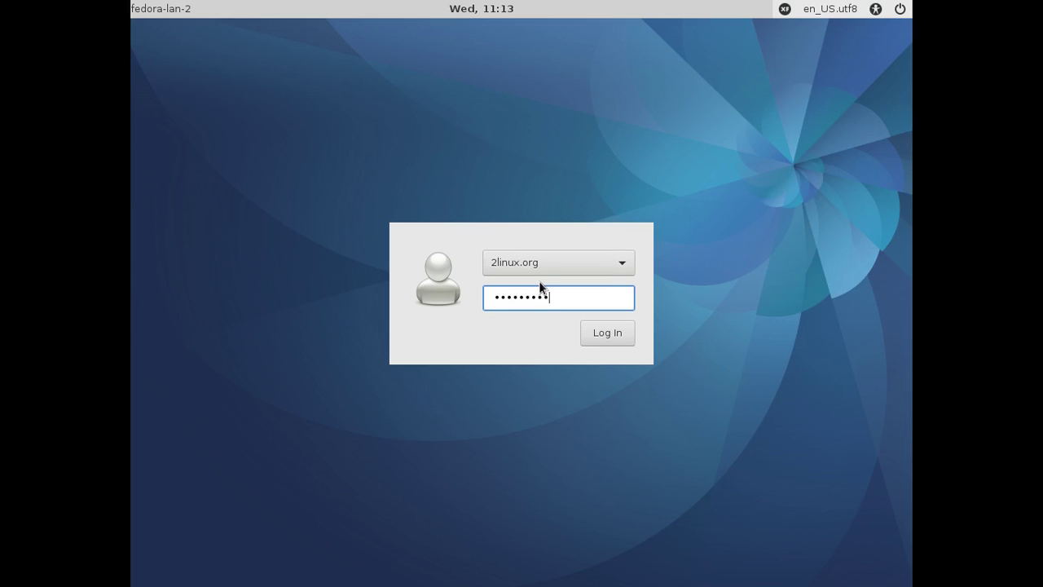
pyautogui.write('•••••••')
pyautogui.press('Return')
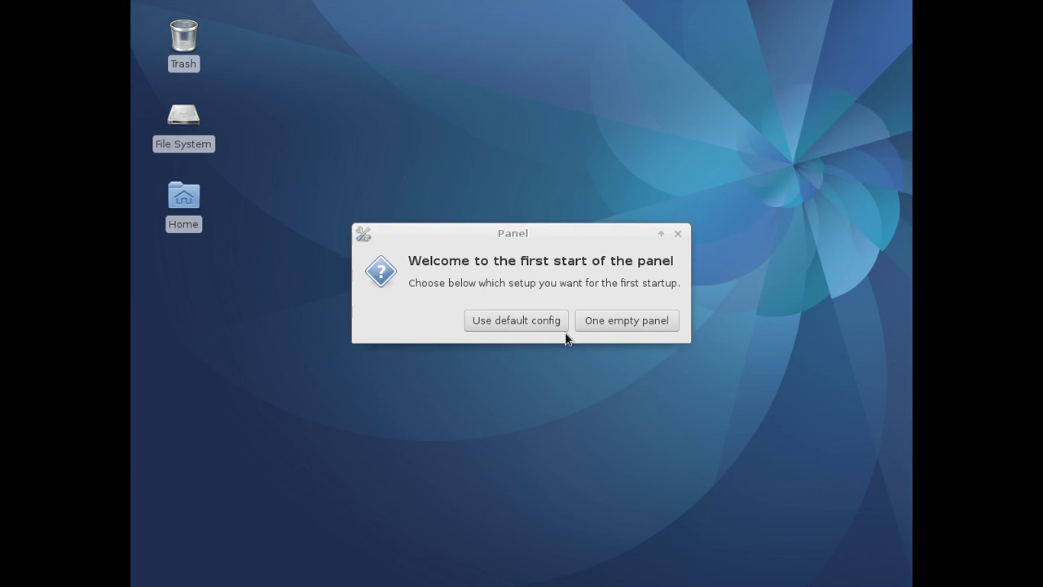
# Choose 'Use default config' for the Xfce panel and open the Applications menu
pyautogui.click(508, 320)
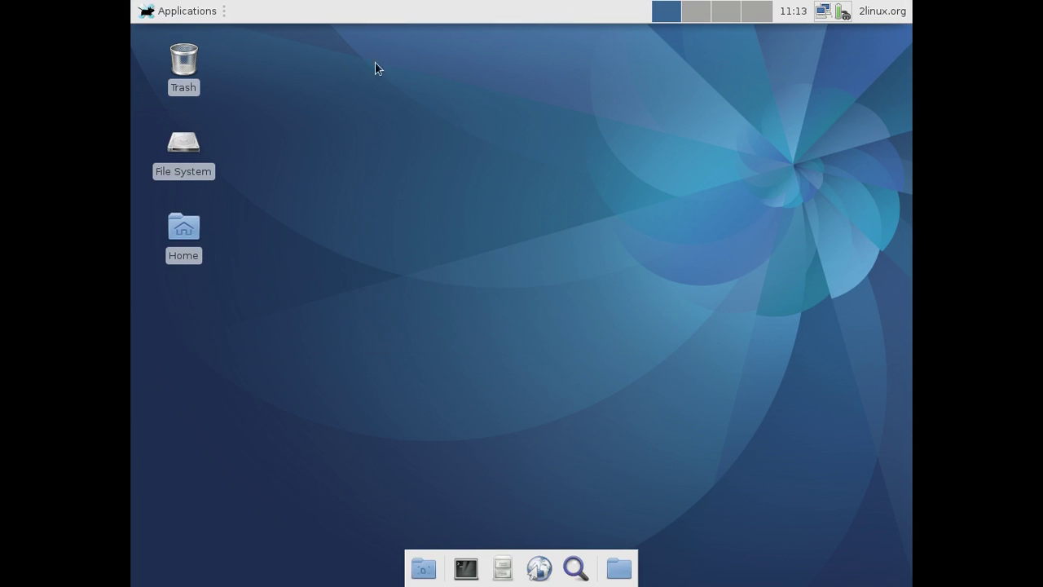
pyautogui.click(159, 19)
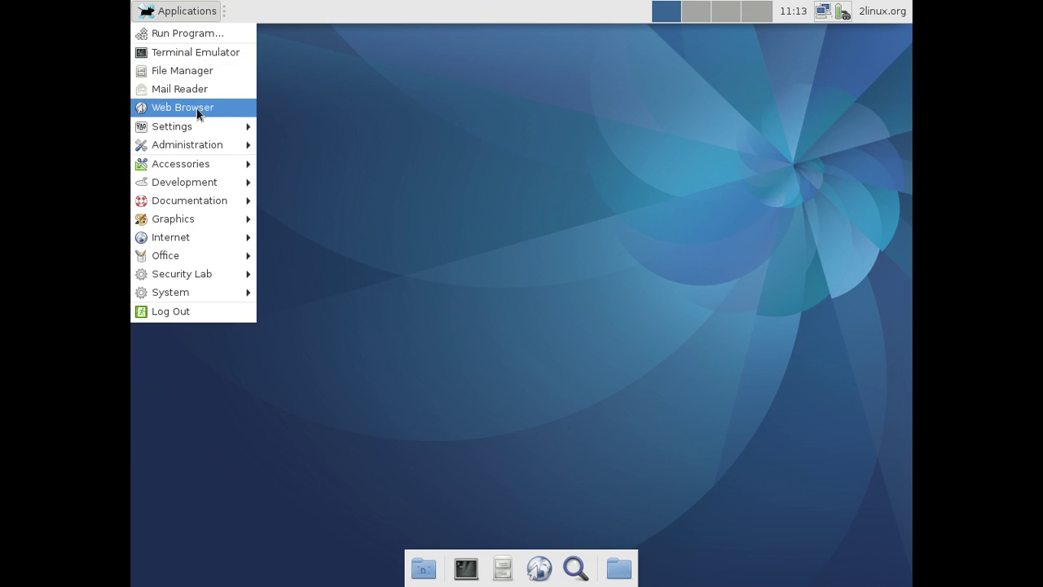
# Open Settings Manager from Applications > Settings, enlarge it and move it up and left
pyautogui.moveTo(202, 127)
pyautogui.click(298, 127)
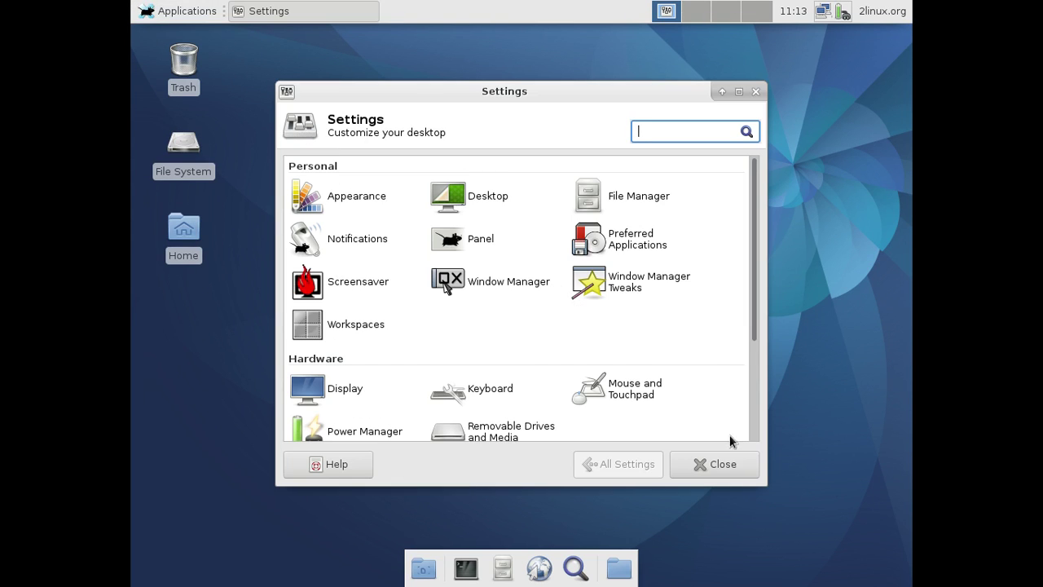
pyautogui.moveTo(763, 482); pyautogui.dragTo(891, 538)
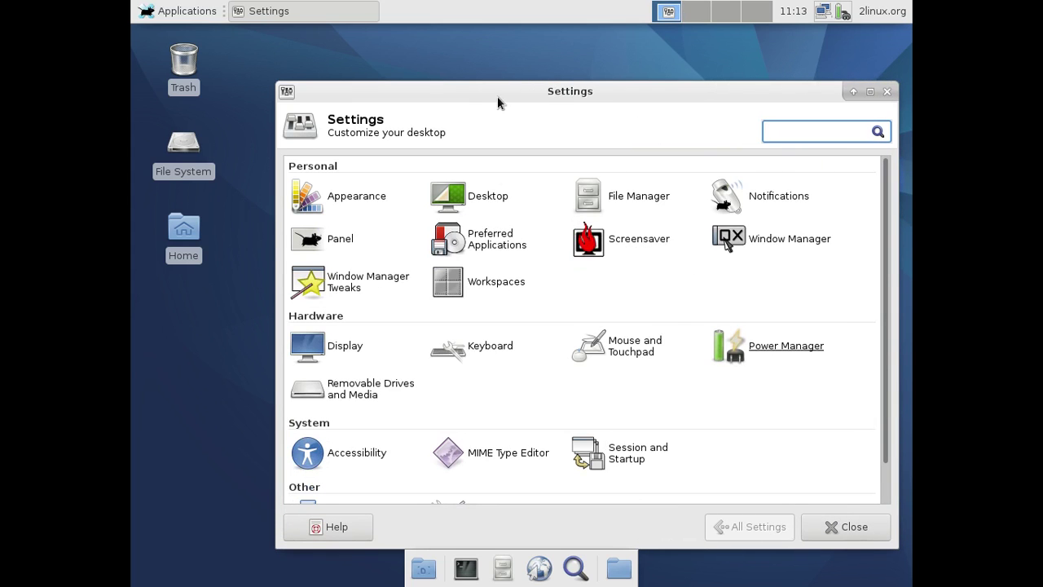
pyautogui.moveTo(497, 96); pyautogui.dragTo(449, 55)
pyautogui.scroll(-2, 555, 280)
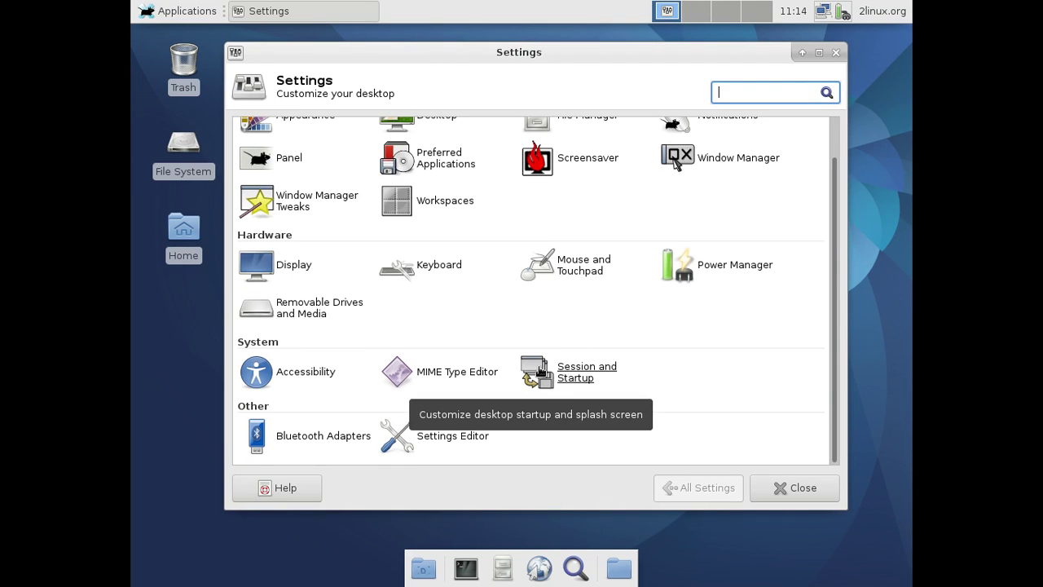
pyautogui.scroll(1, 536, 375)
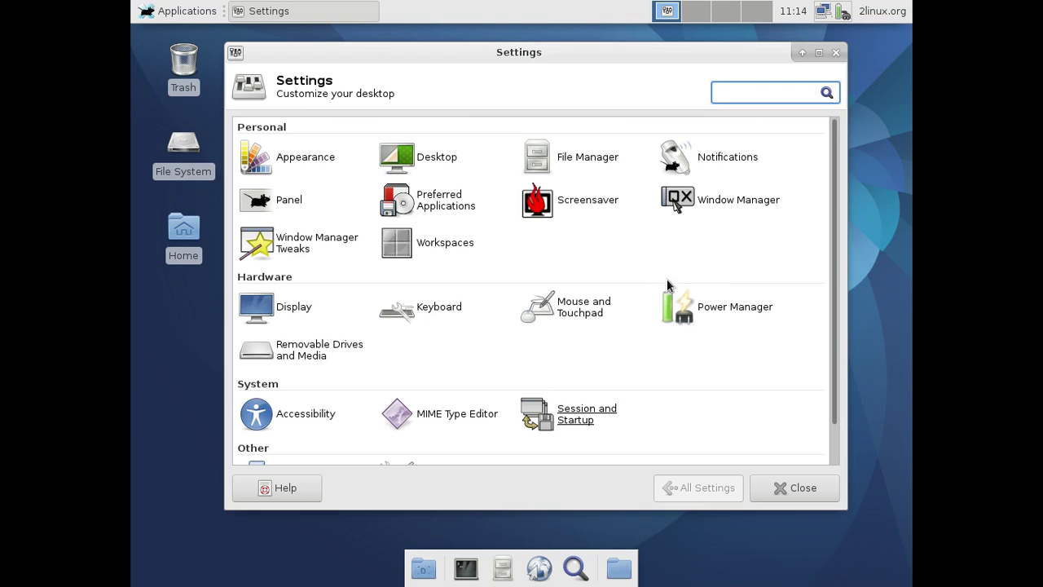
pyautogui.scroll(-1, 378, 367)
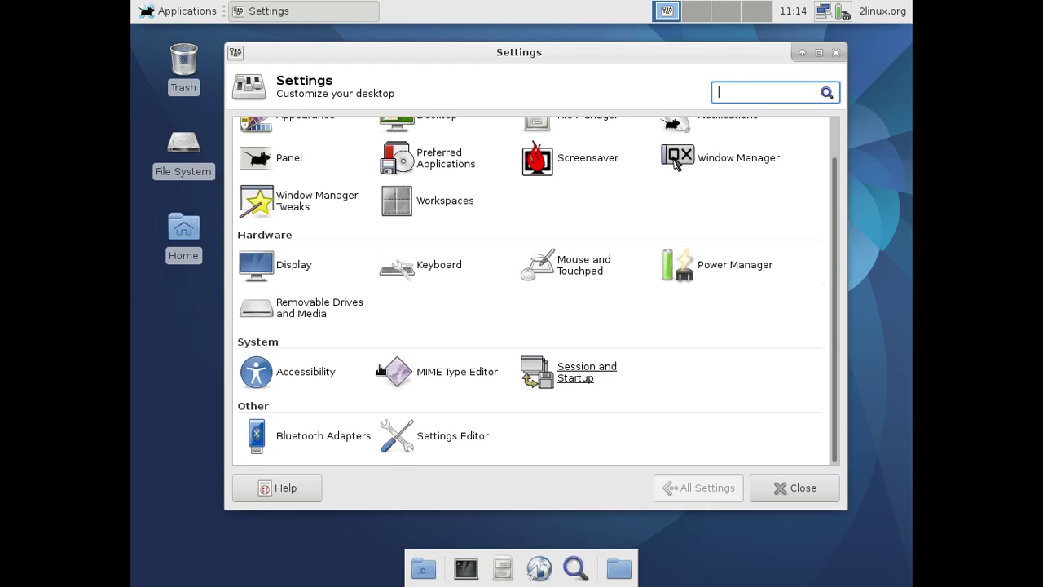
# Close Settings and enable generic application names in the Applications Menu properties
pyautogui.click(835, 52)
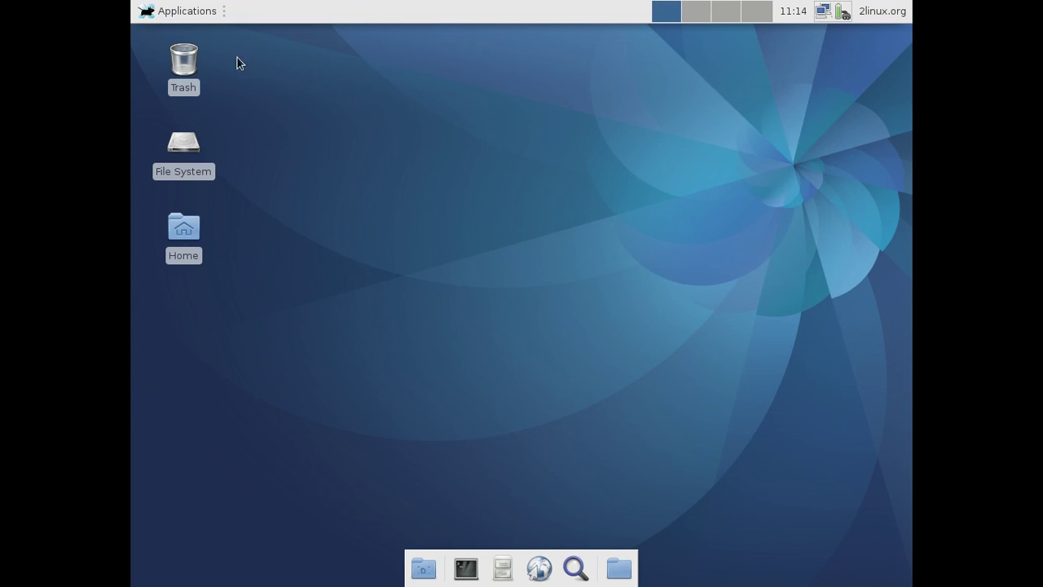
pyautogui.rightClick(174, 14)
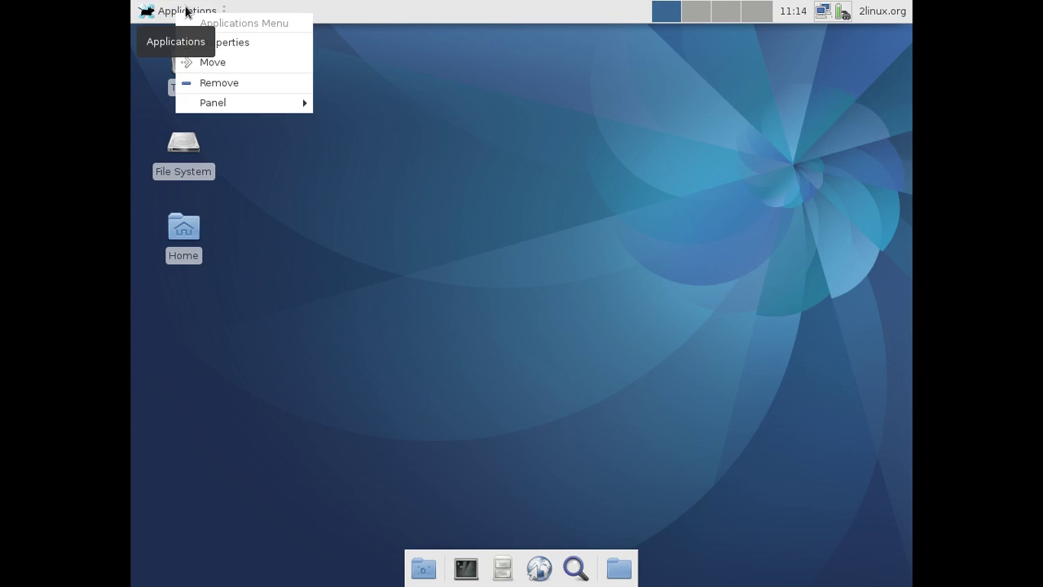
pyautogui.click(267, 46)
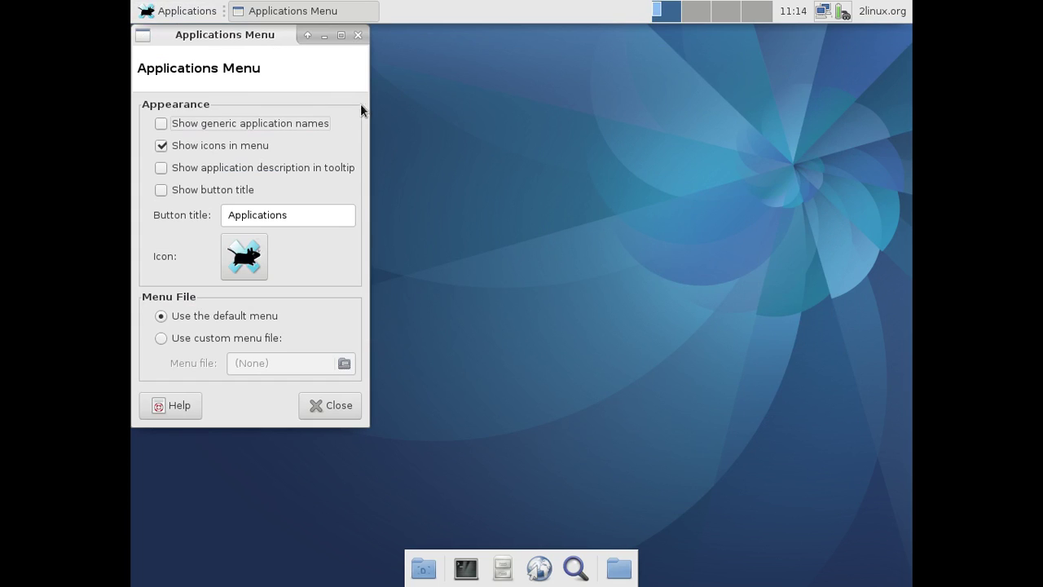
pyautogui.moveTo(250, 41); pyautogui.dragTo(499, 77)
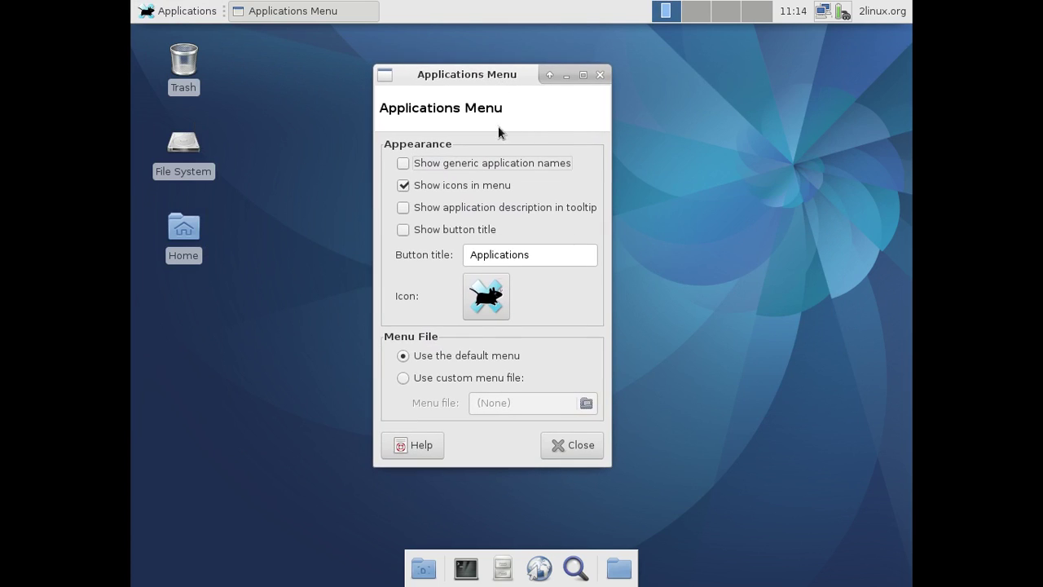
pyautogui.click(402, 165)
pyautogui.click(186, 13)
pyautogui.click(187, 13)
# Also enable tooltip descriptions and the button title, check the menu, and close the properties
pyautogui.click(403, 208)
pyautogui.click(403, 230)
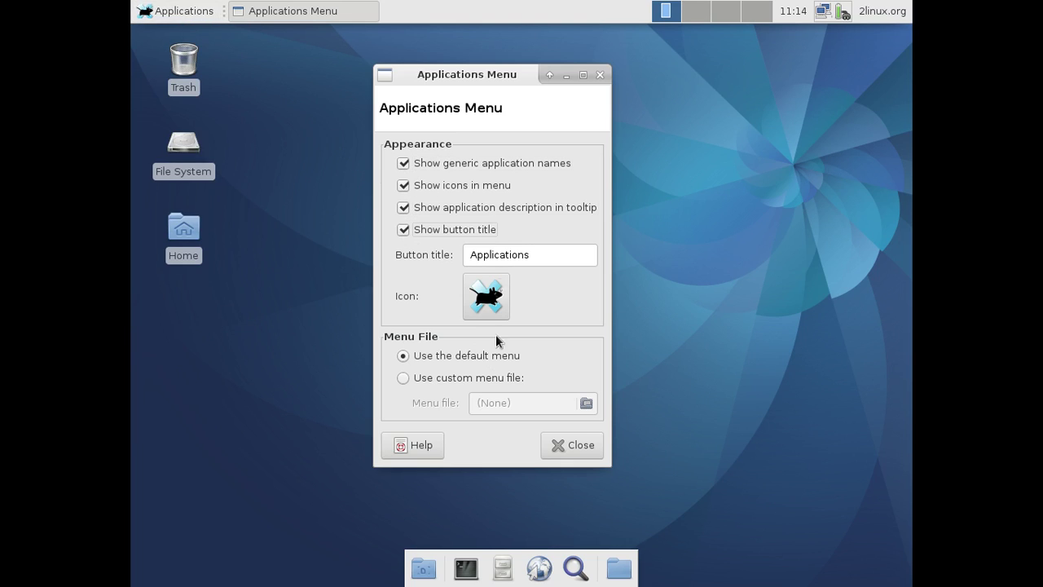
pyautogui.click(180, 14)
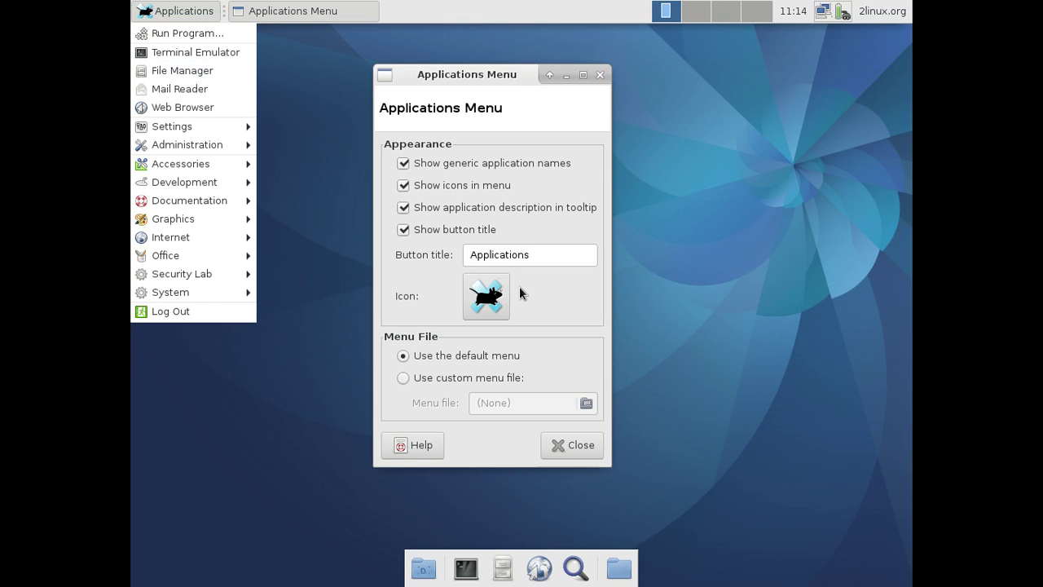
pyautogui.click(540, 314)
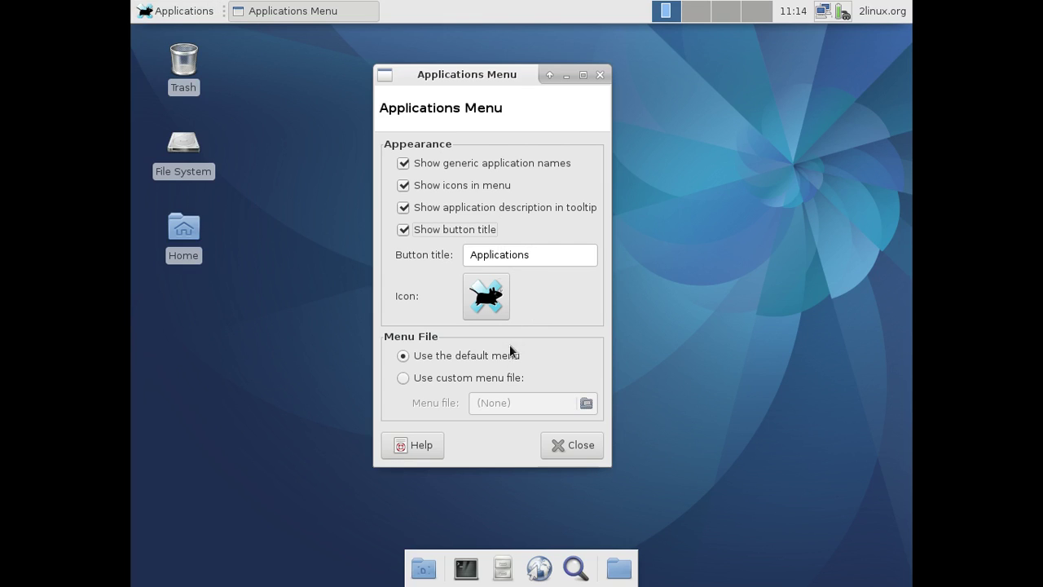
pyautogui.click(578, 450)
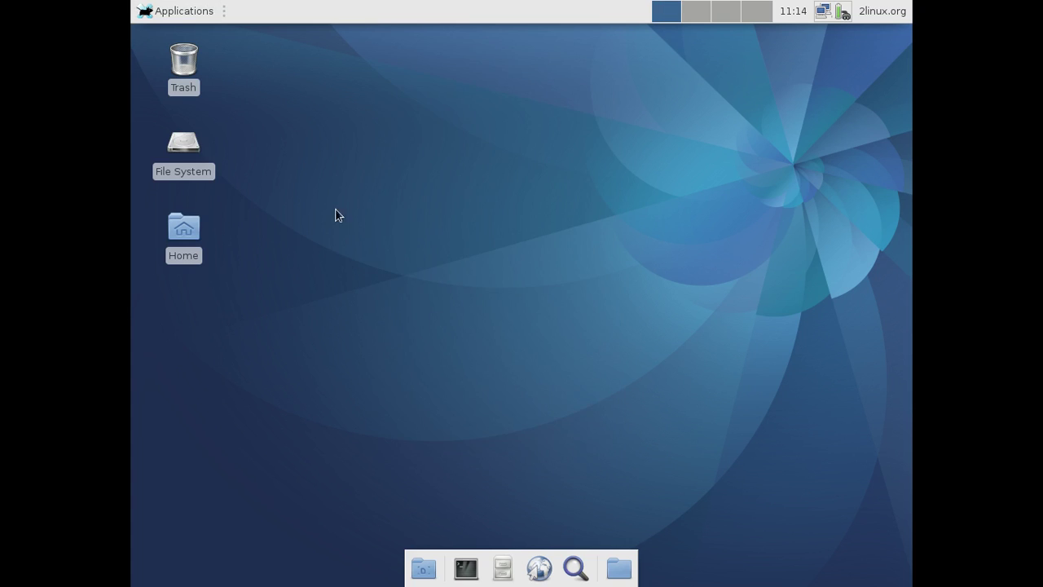
# Browse Security Lab > Code Analysis to reveal Flawfinder, pscan, RATS and splint
pyautogui.click(177, 12)
pyautogui.moveTo(198, 126)
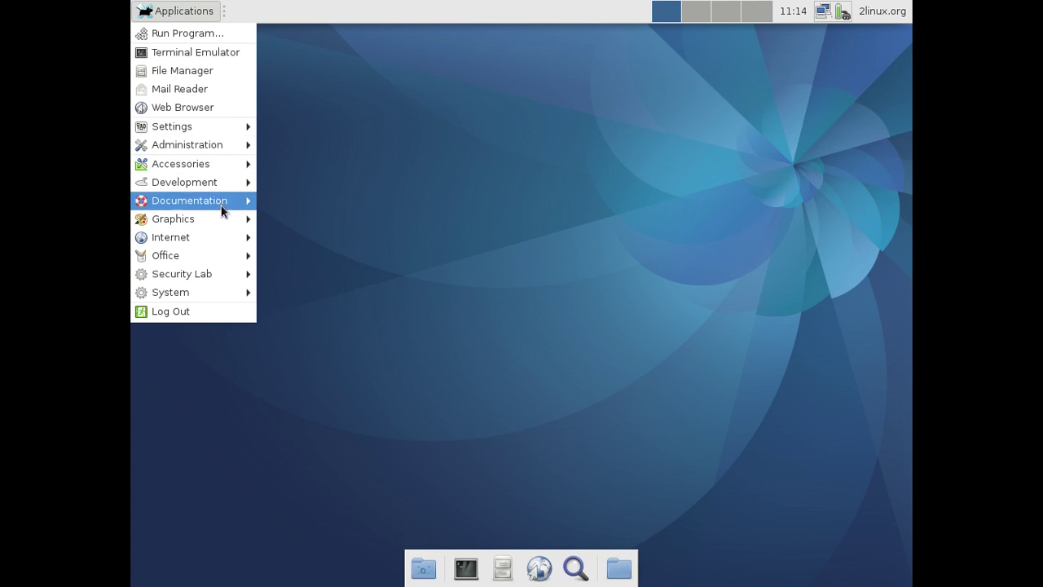
pyautogui.moveTo(224, 280)
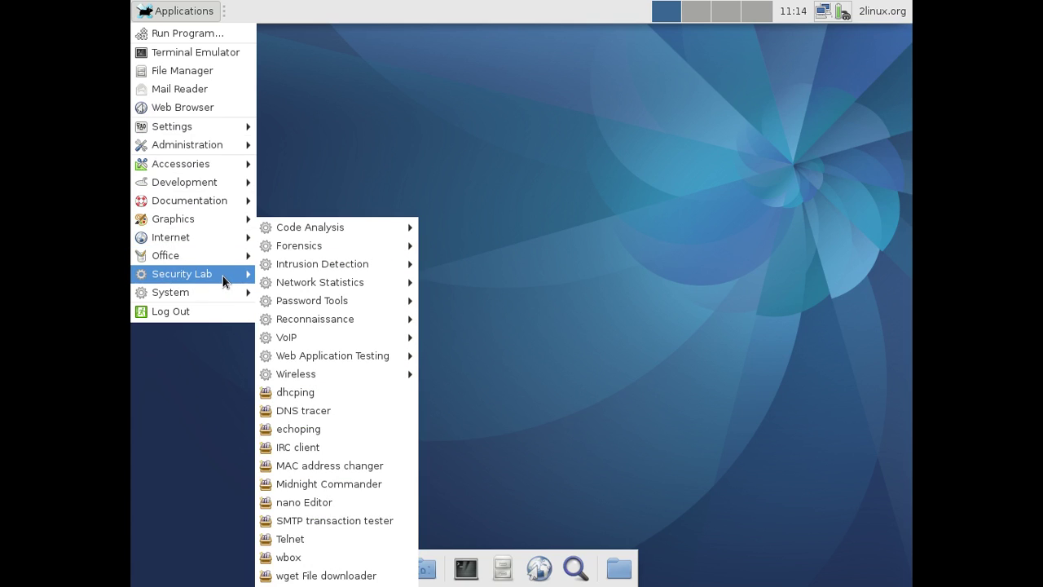
pyautogui.moveTo(303, 231)
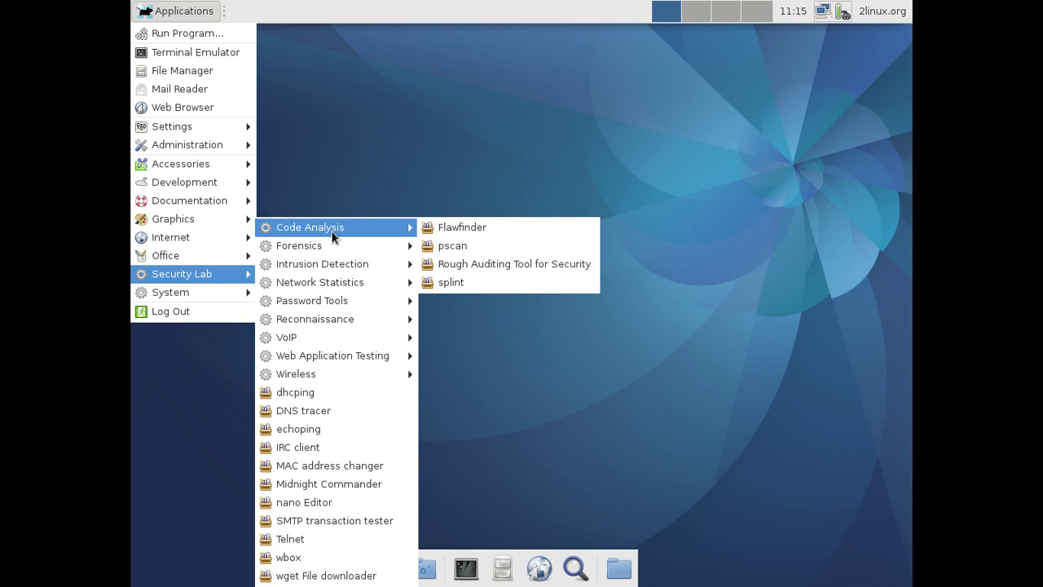
pyautogui.moveTo(233, 299)
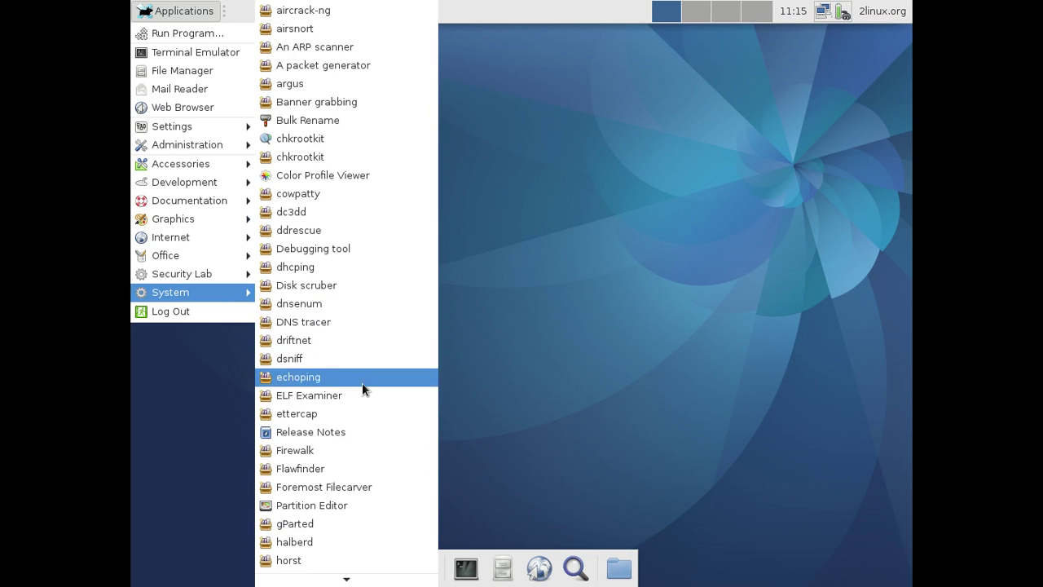
pyautogui.scroll(-2, 419, 444)
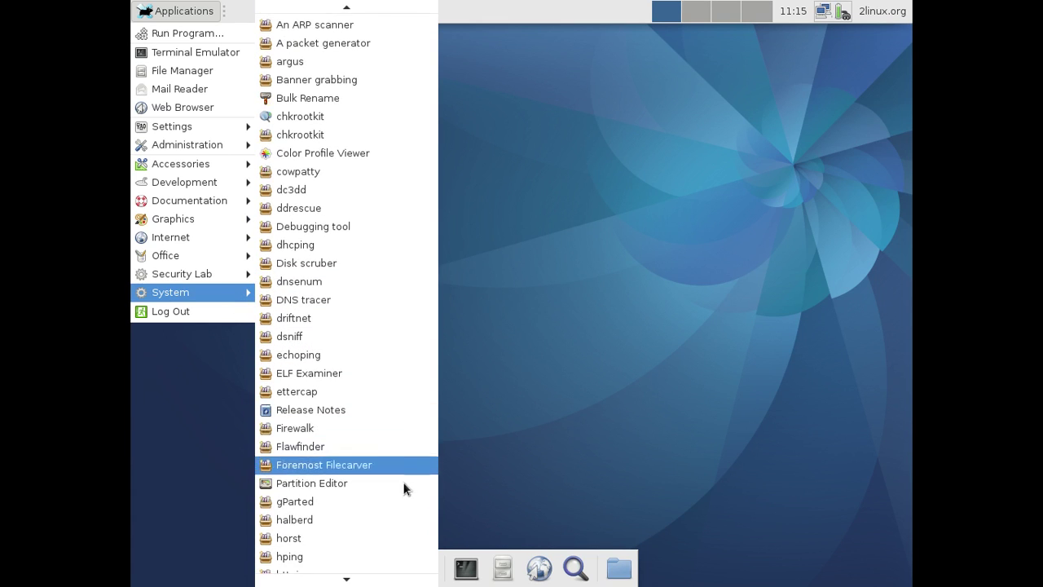
pyautogui.moveTo(368, 575)
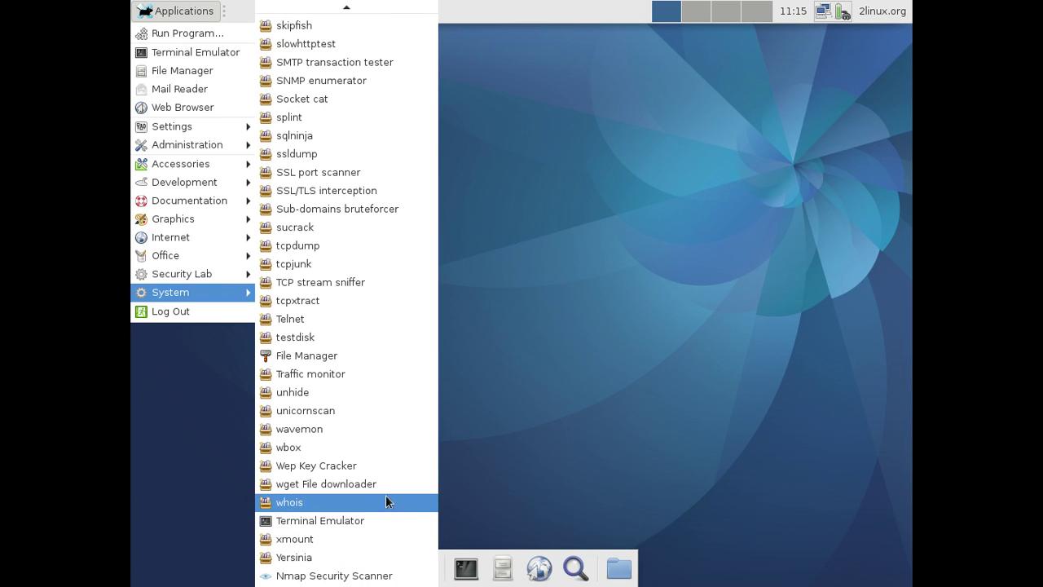
pyautogui.scroll(1, 382, 411)
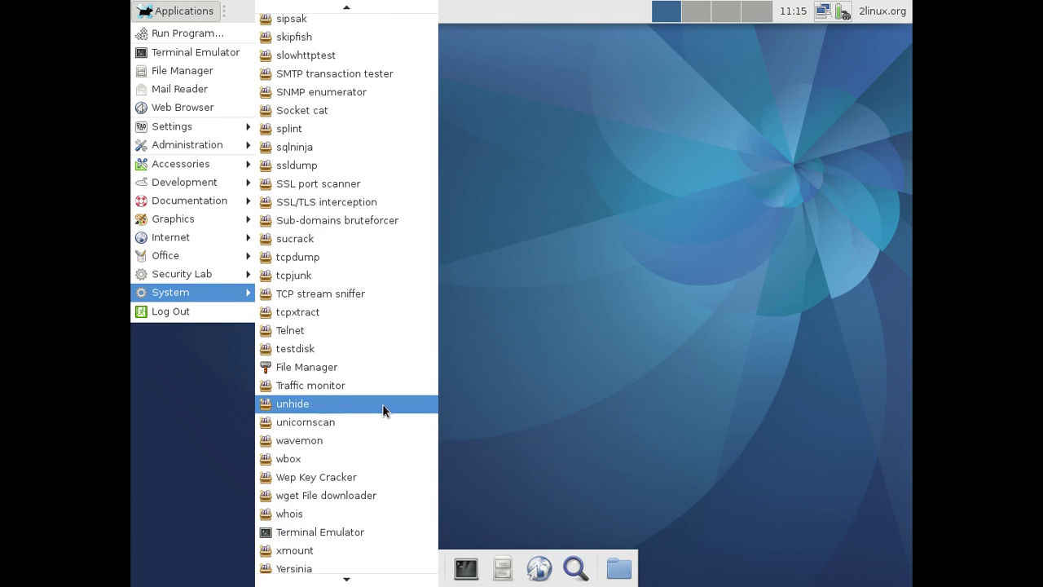
pyautogui.scroll(1, 382, 410)
pyautogui.scroll(1, 382, 408)
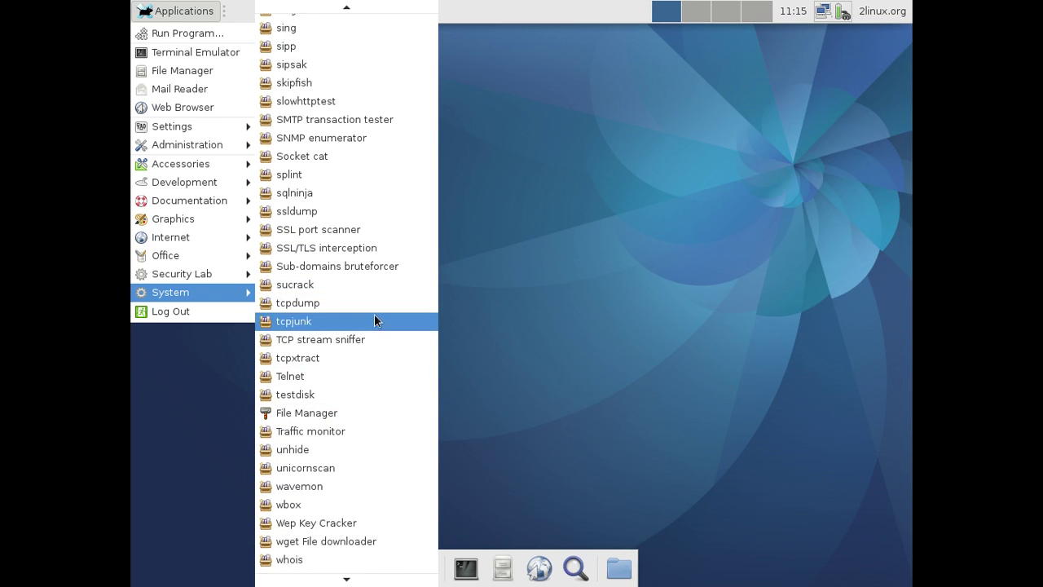
pyautogui.scroll(3, 377, 319)
pyautogui.scroll(1, 377, 319)
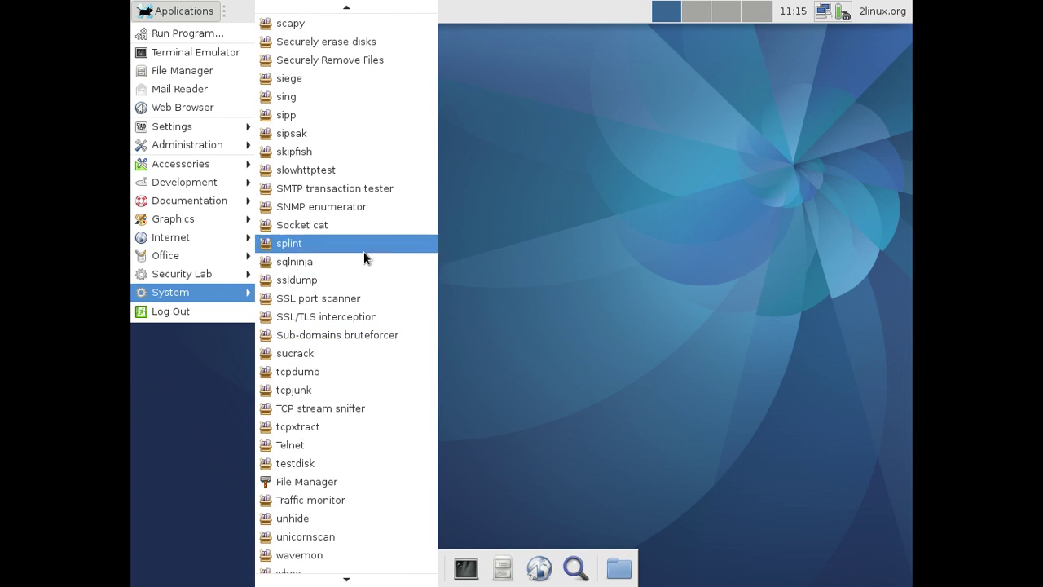
pyautogui.scroll(3, 359, 208)
pyautogui.scroll(3, 363, 215)
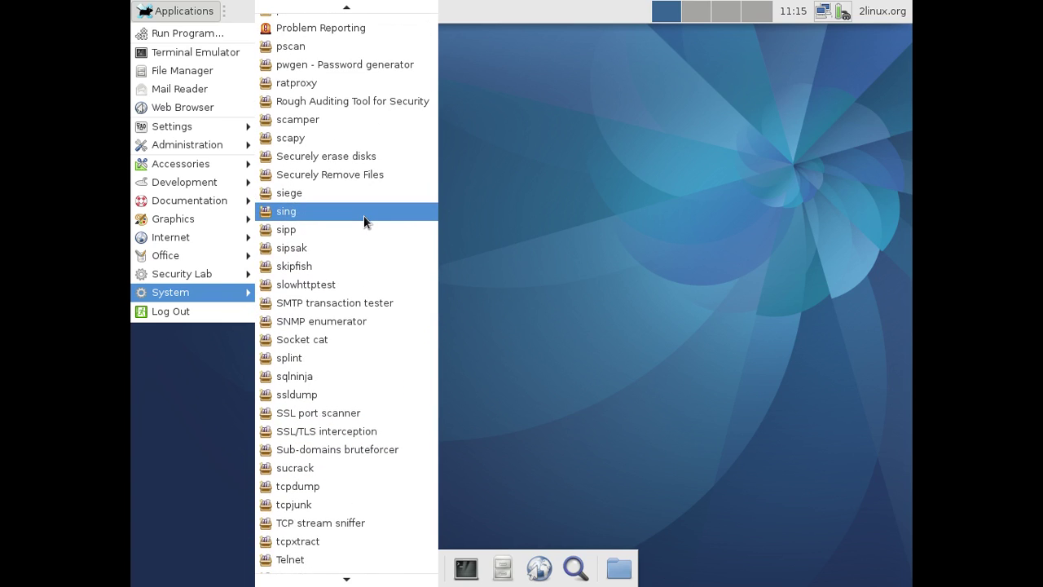
pyautogui.scroll(9, 371, 213)
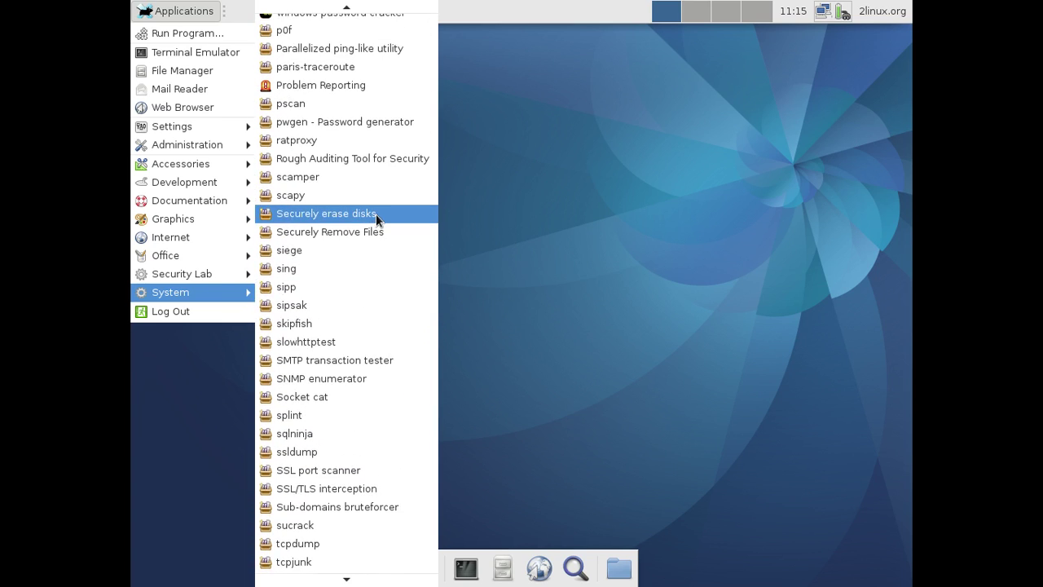
pyautogui.scroll(8, 376, 215)
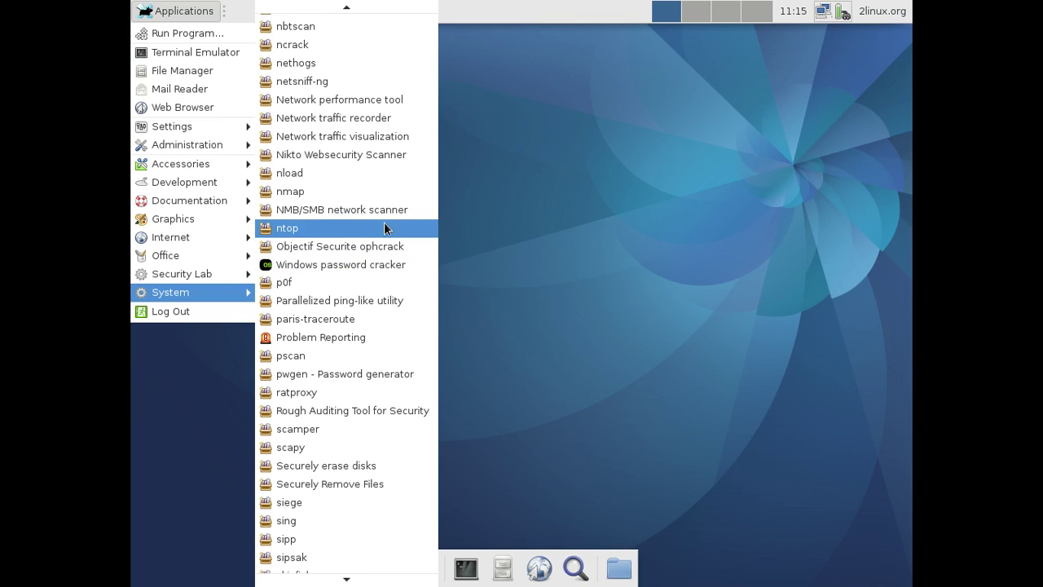
pyautogui.scroll(6, 383, 221)
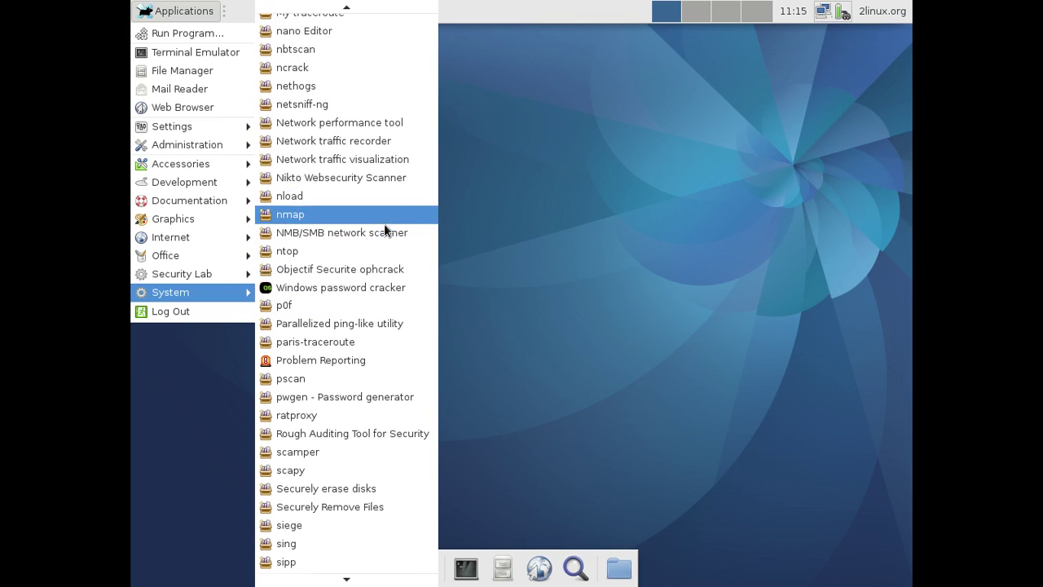
pyautogui.scroll(2, 385, 229)
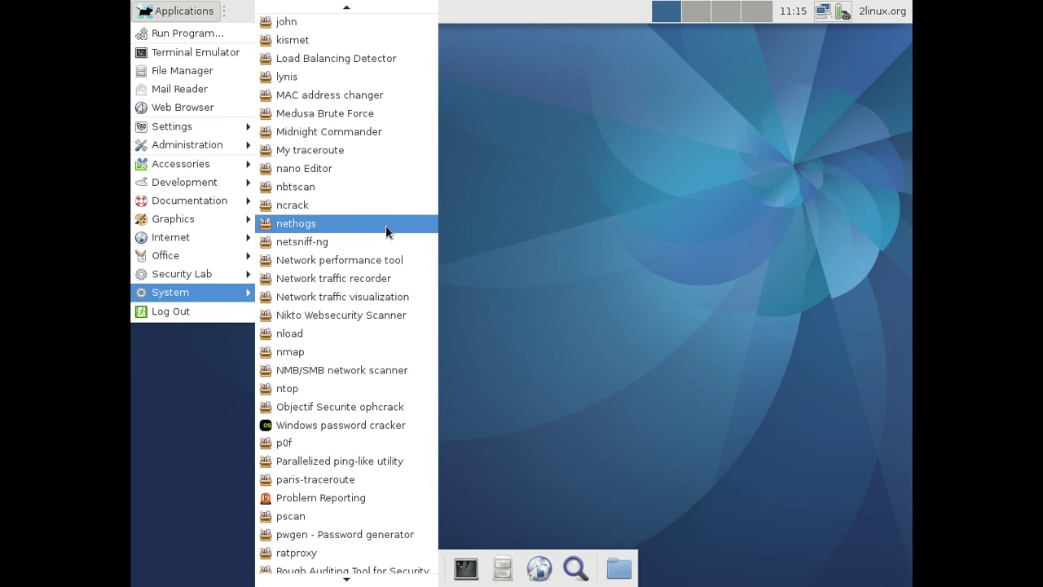
pyautogui.scroll(2, 386, 226)
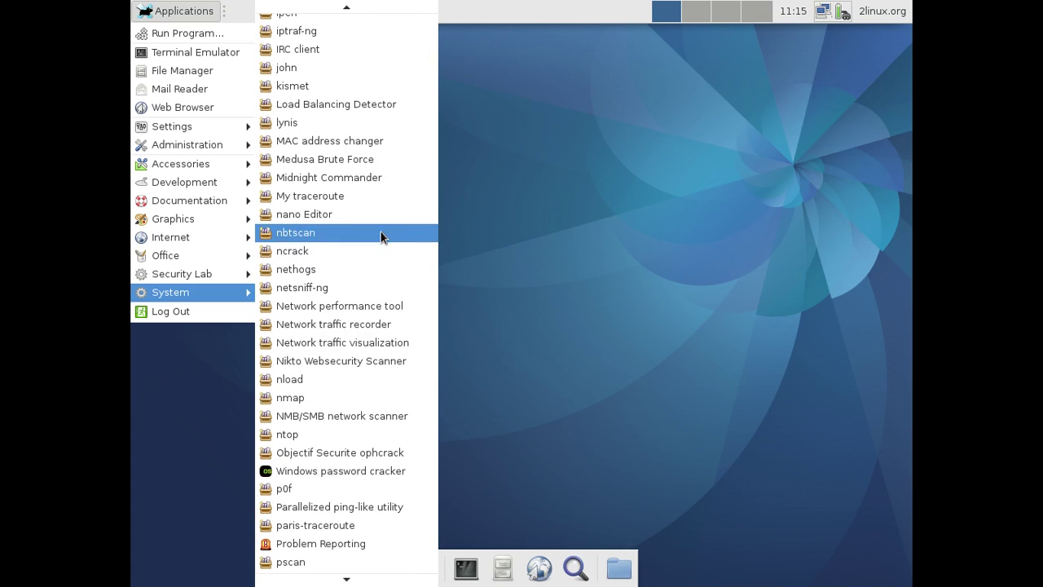
# Browse the Forensics, Password Tools, Web Application Testing and Wireless categories, then dismiss the menu
pyautogui.moveTo(227, 275)
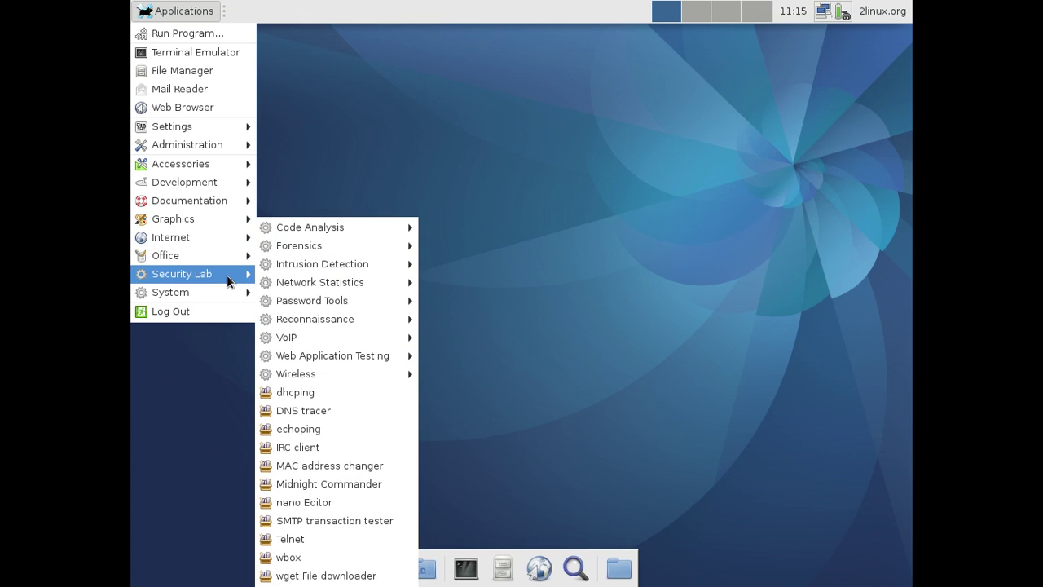
pyautogui.moveTo(329, 246)
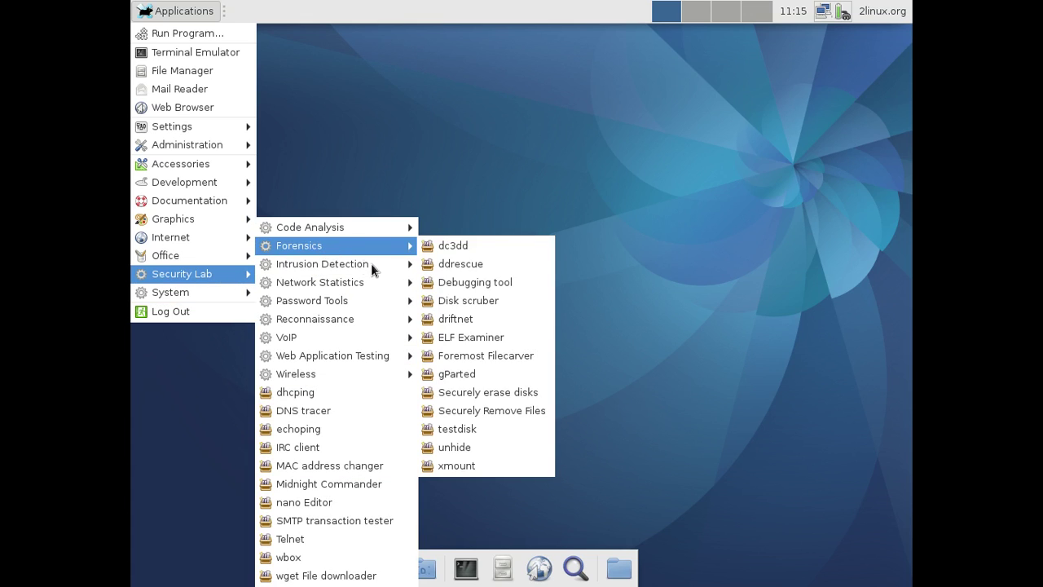
pyautogui.moveTo(376, 265)
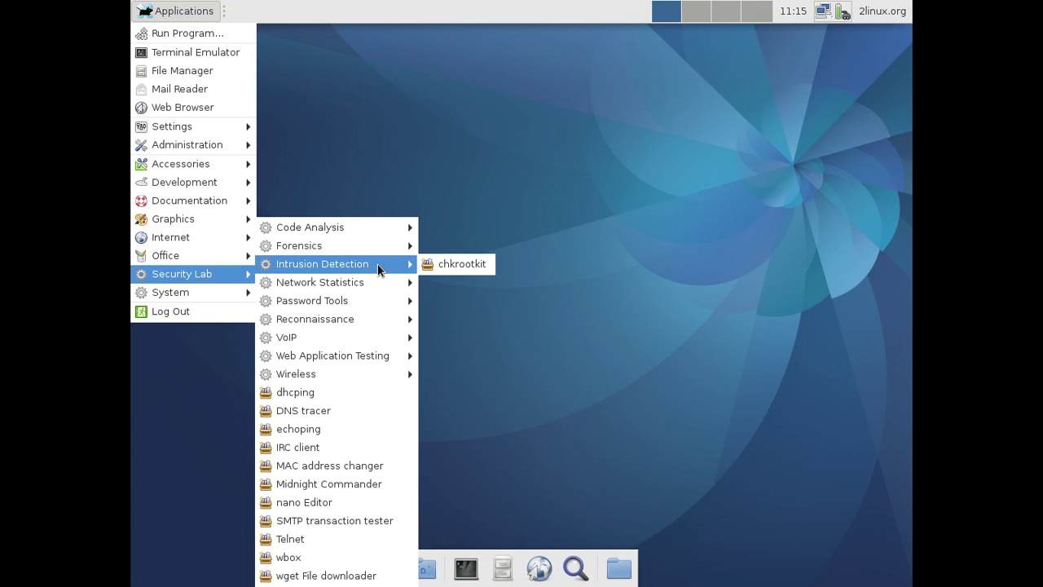
pyautogui.moveTo(368, 302)
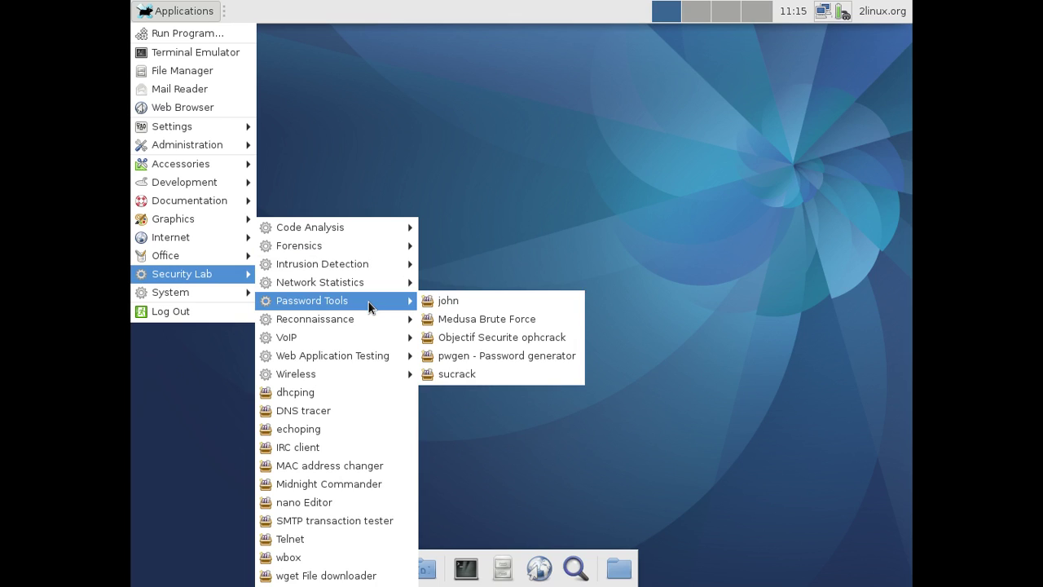
pyautogui.moveTo(368, 356)
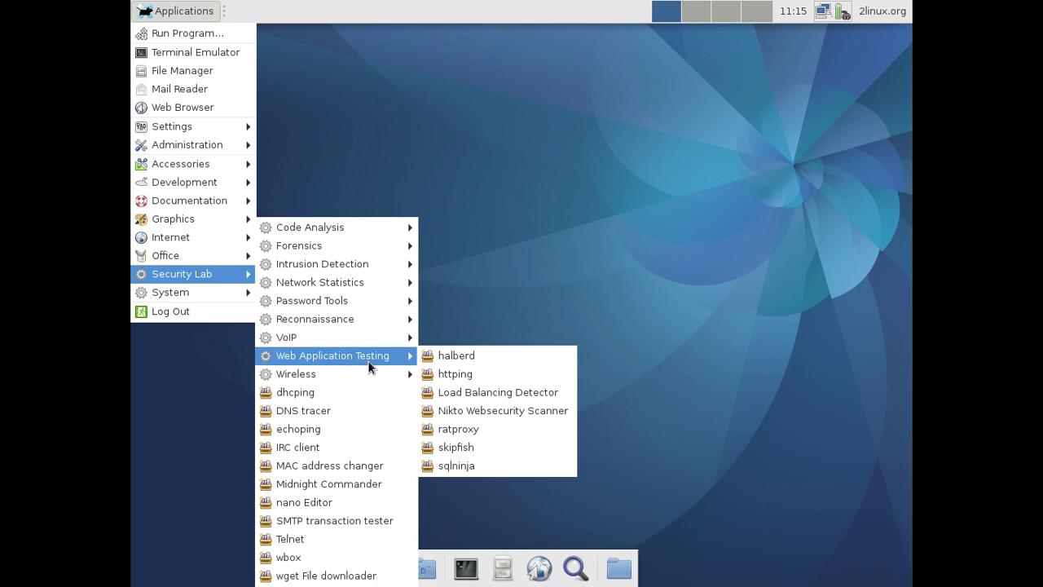
pyautogui.moveTo(358, 375)
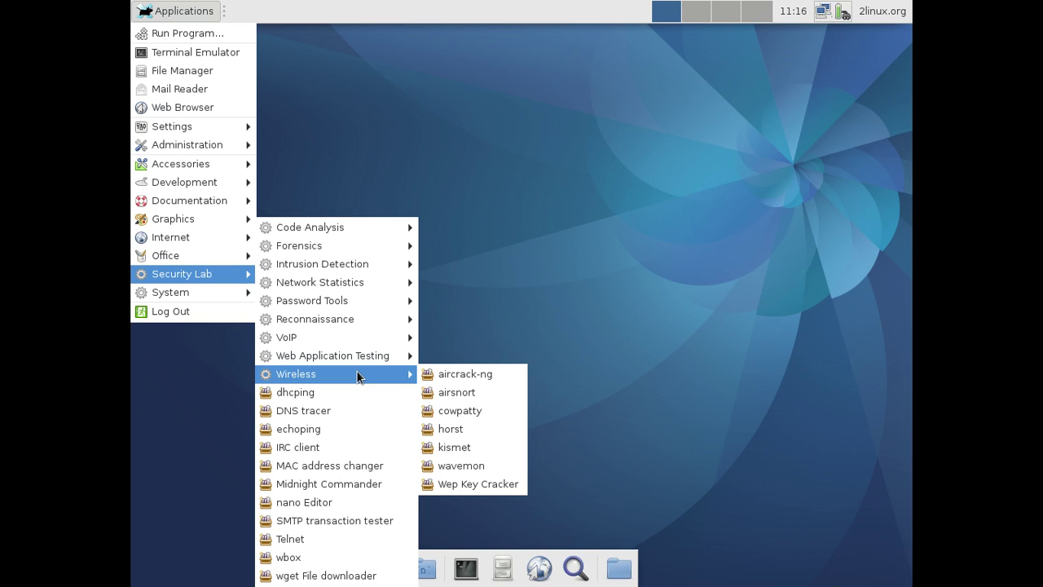
pyautogui.click(585, 210)
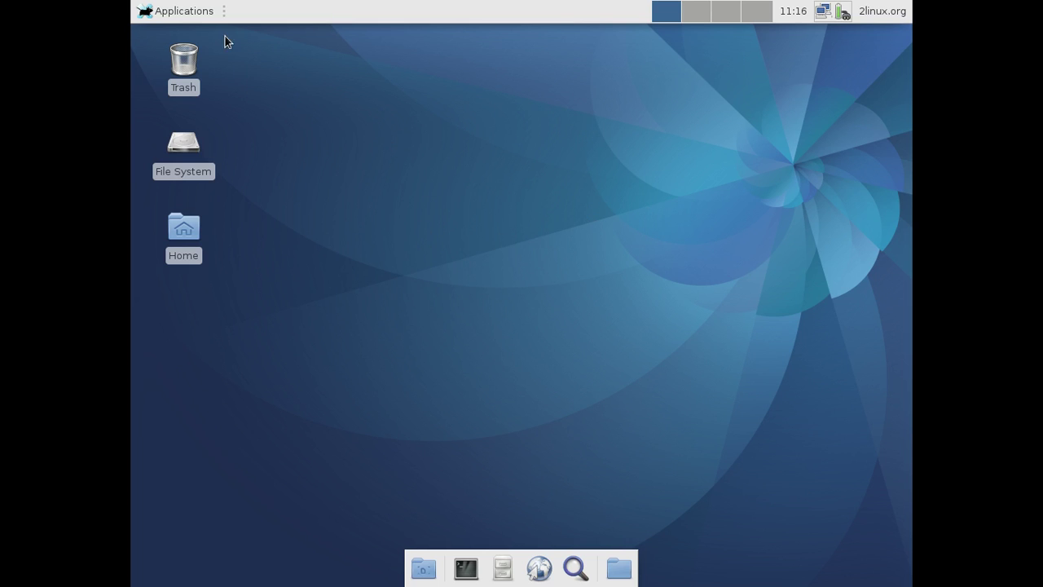
# Shut down the Fedora guest through Applications > Log Out > Shut Down
pyautogui.click(186, 13)
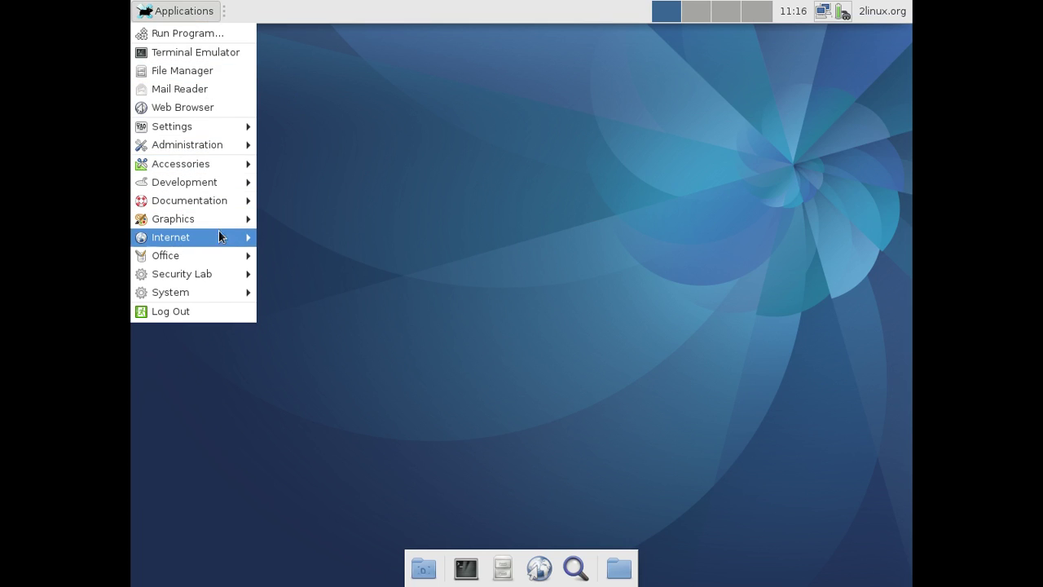
pyautogui.moveTo(218, 238)
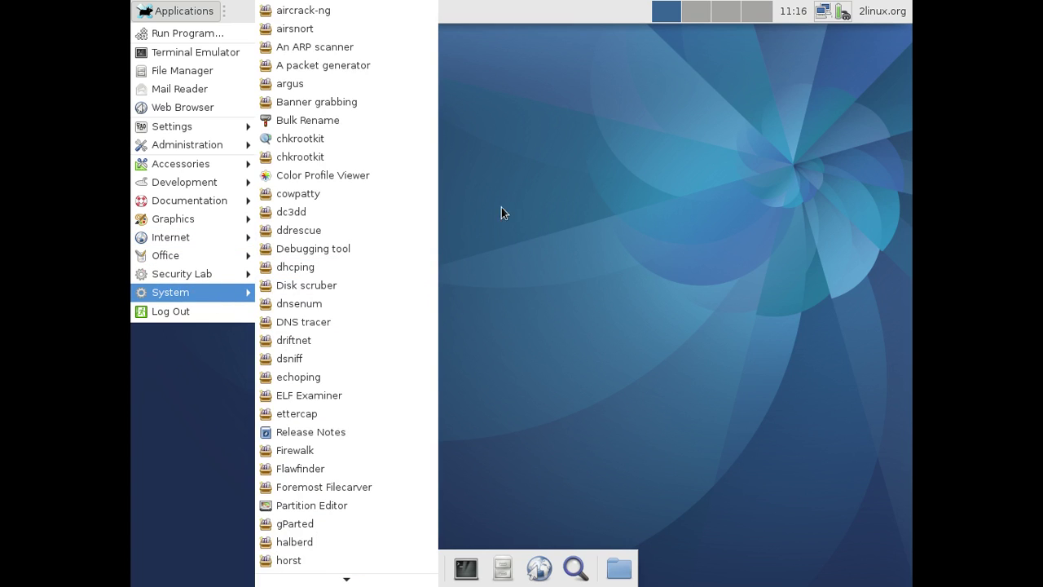
pyautogui.click(521, 203)
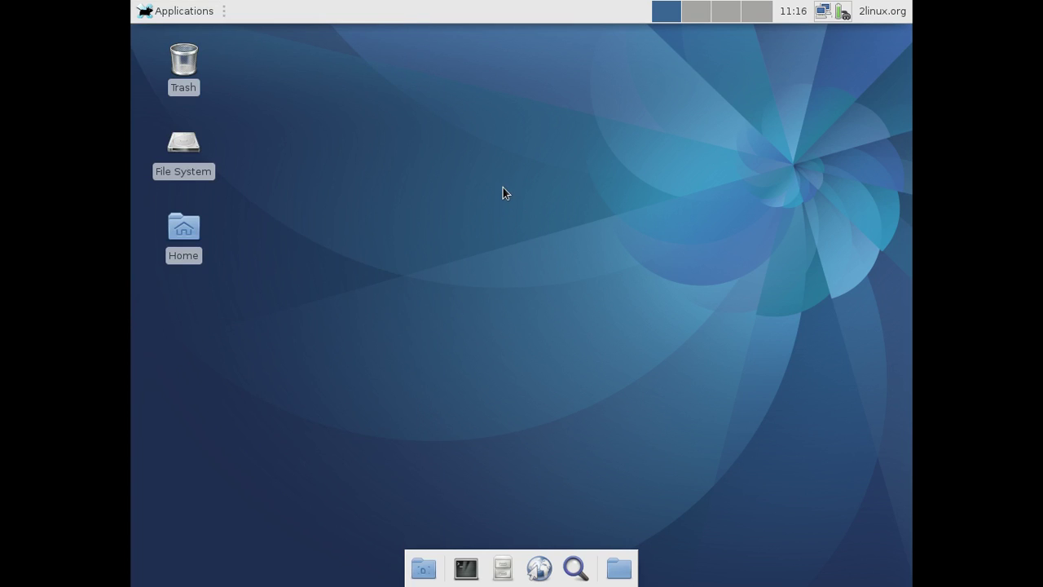
pyautogui.click(179, 11)
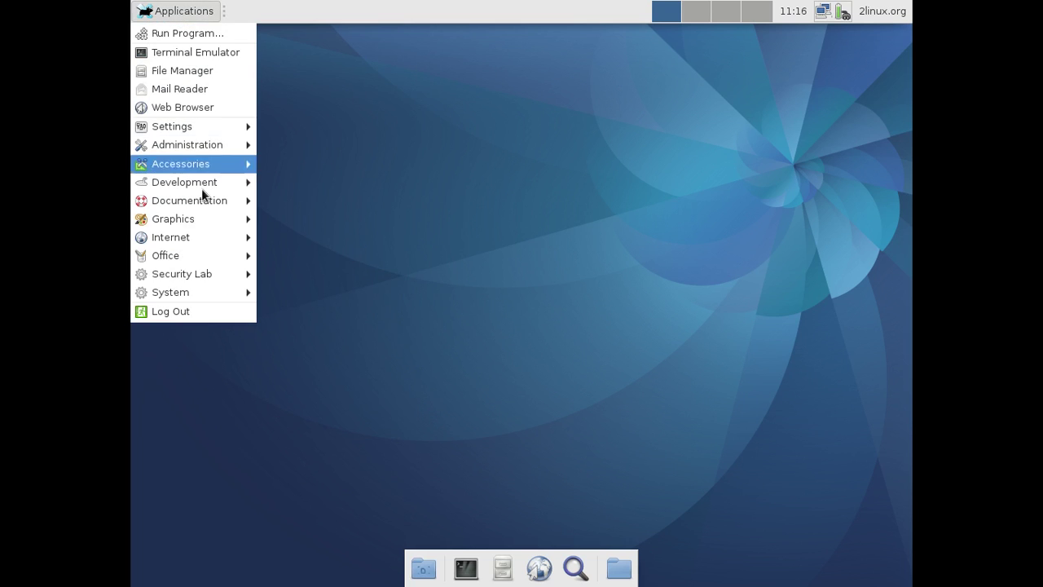
pyautogui.click(199, 316)
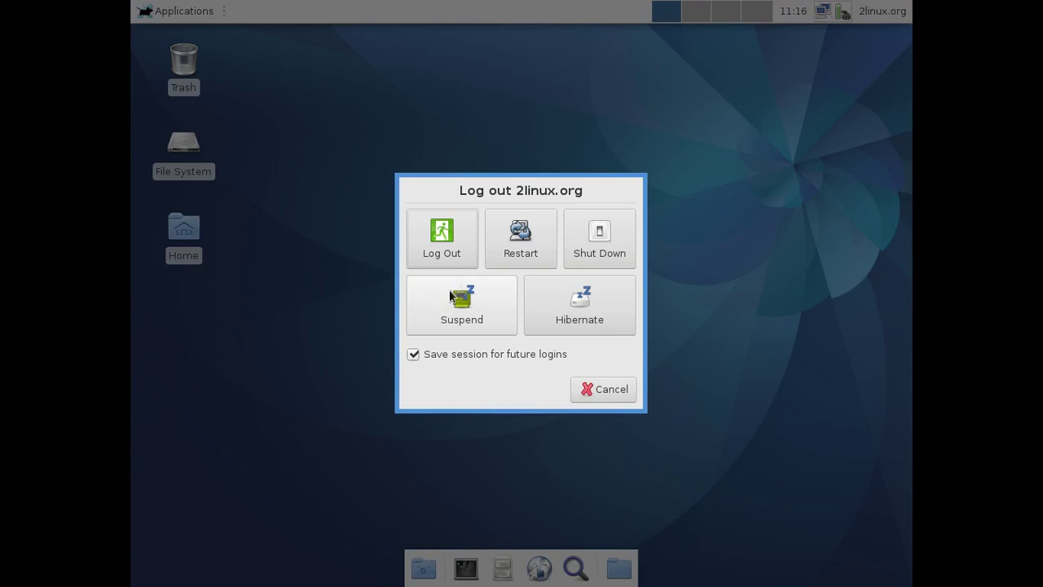
pyautogui.click(599, 244)
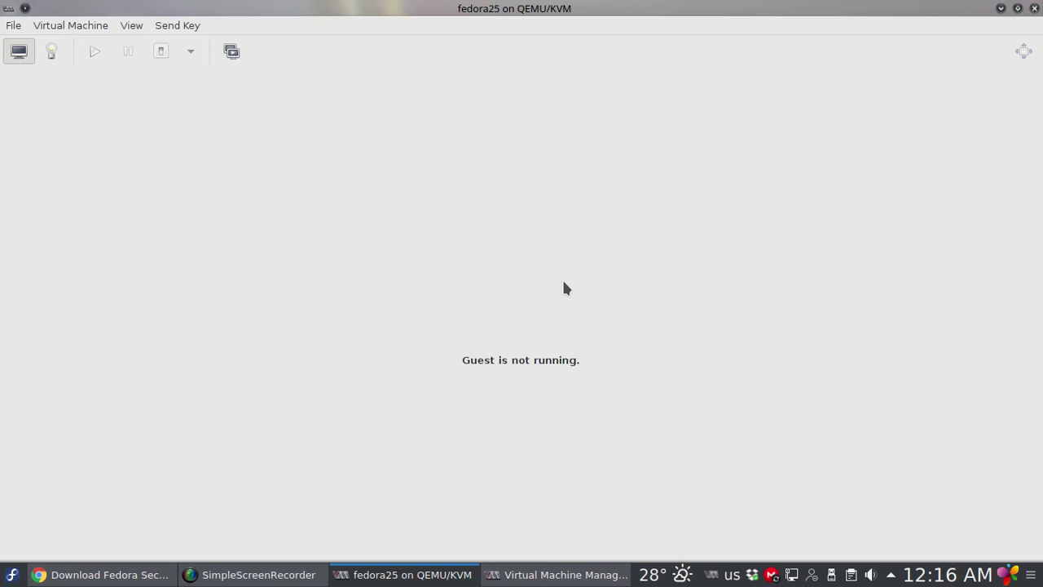
# Close the fedora25 viewer window and bring SimpleScreenRecorder to the front
pyautogui.click(1034, 9)
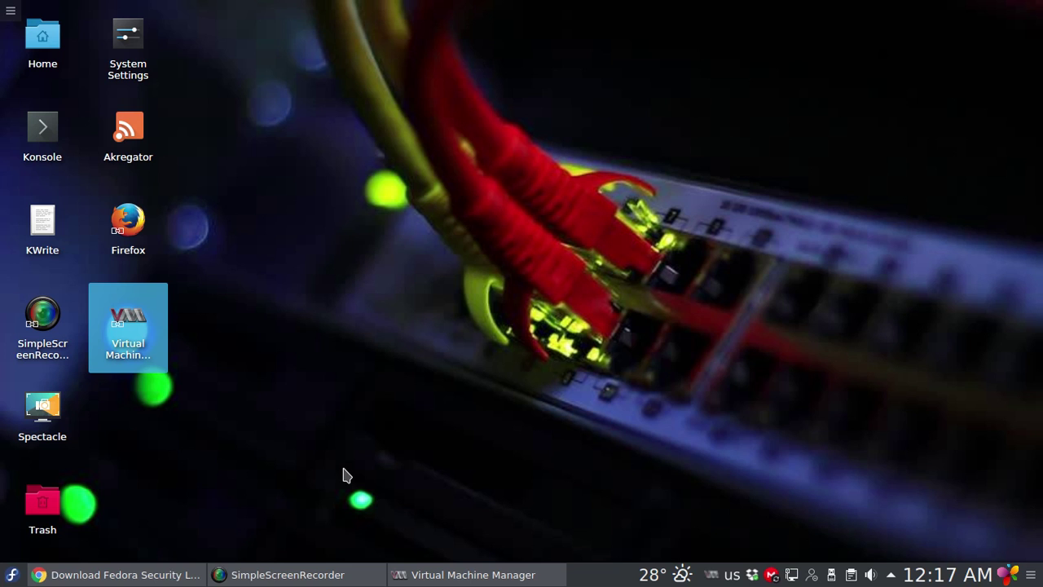
pyautogui.click(302, 576)
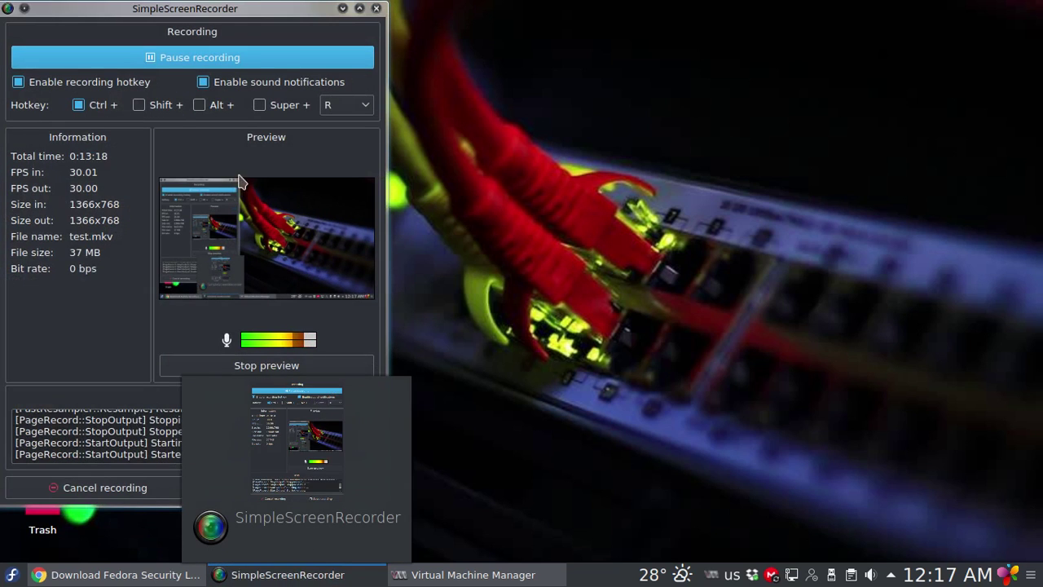